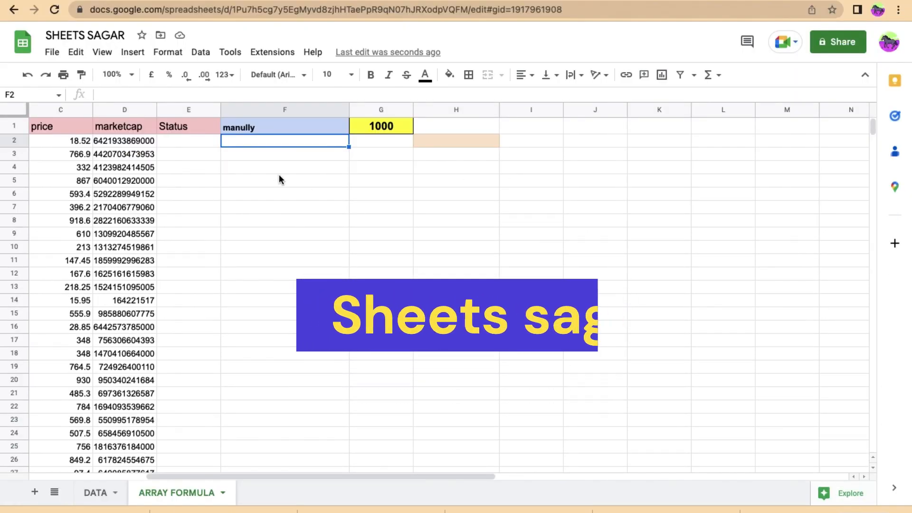
Look over the Name, price and marketcap columns and the blank result cells in row 2.
key("Left")
key("Left")
key("Left")
key("Left")
key("Left")
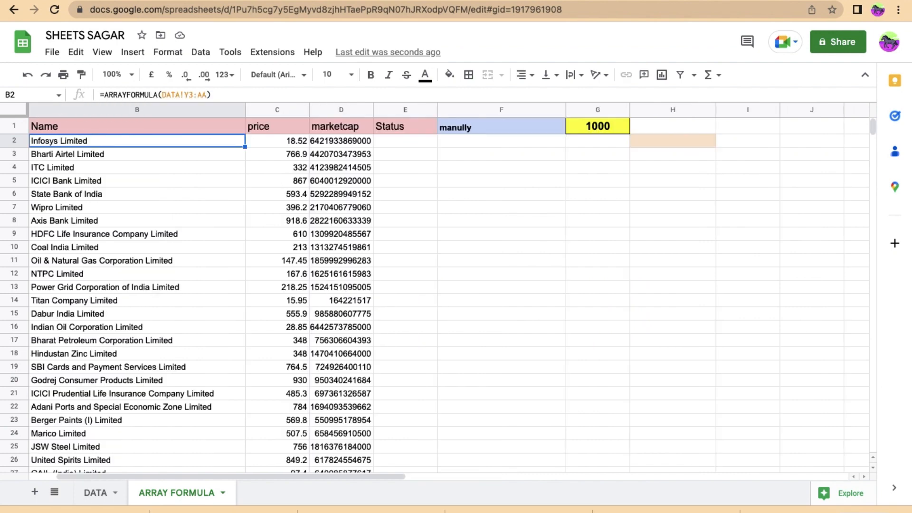
key("Right")
key("Right")
key("Right")
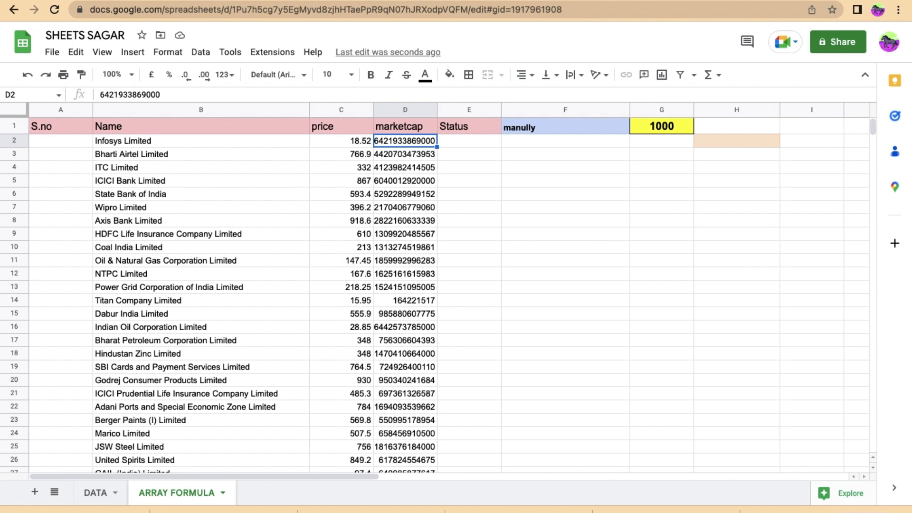
key("Right")
key("Right")
key("Right")
key("Right")
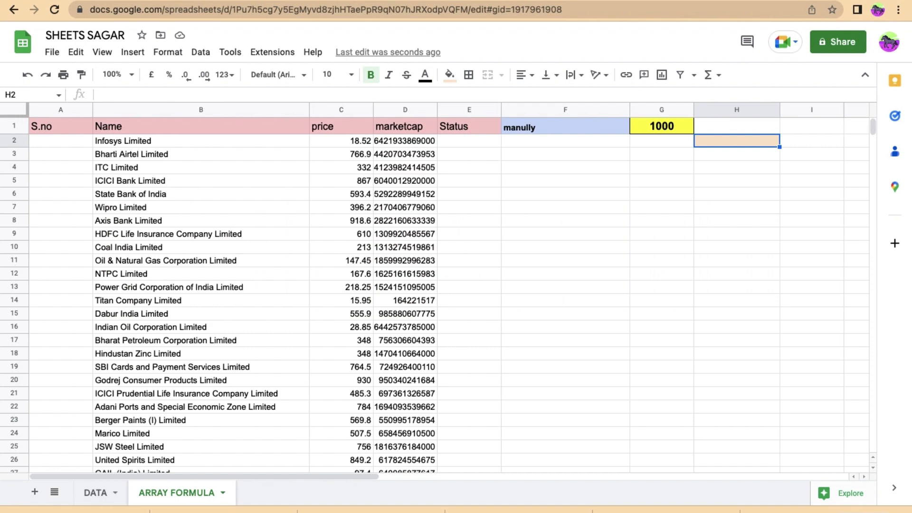
Enter the formula =C2*D2 in F2 to multiply price by market cap, and reject the suggested auto-fill.
left_click(566, 141)
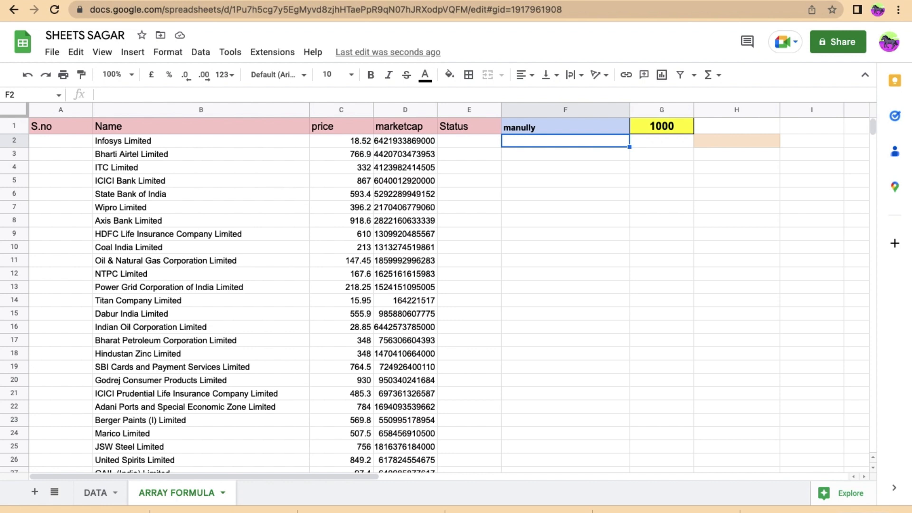
type("=")
key("Left")
key("Left")
key("Left")
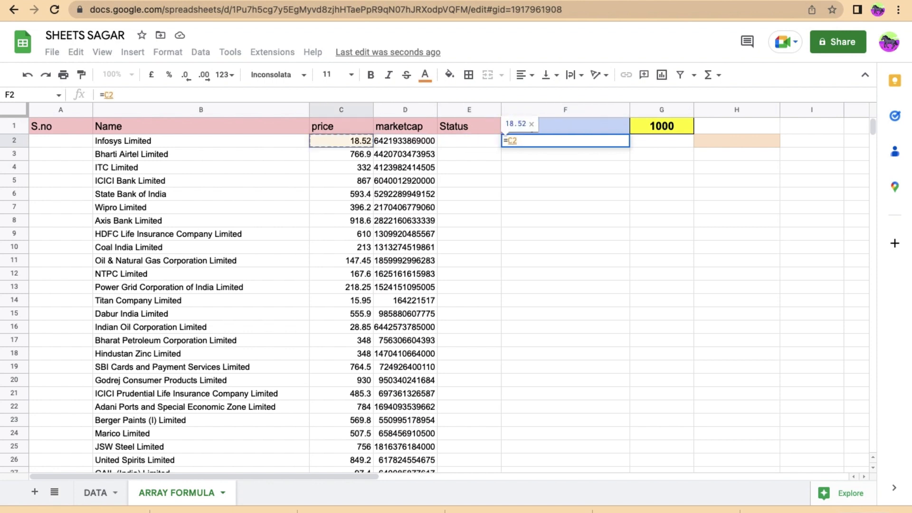
type("*")
key("Left")
key("Left")
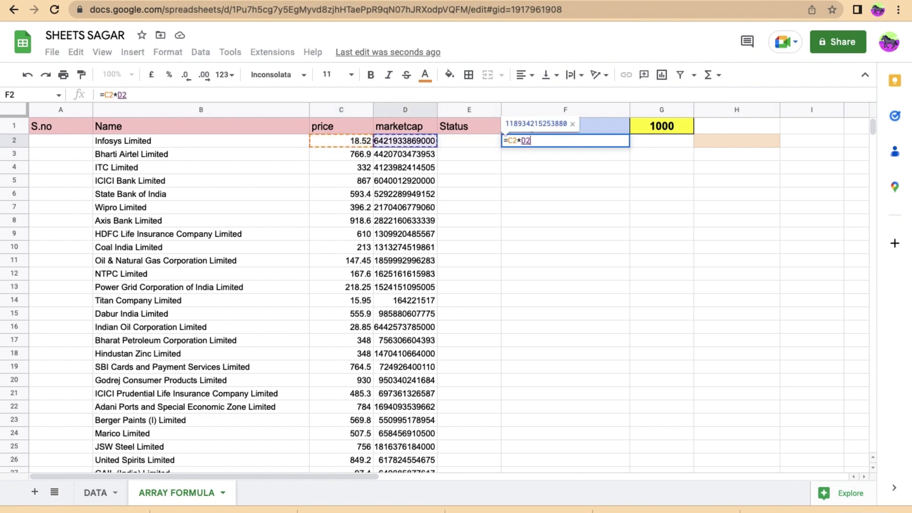
key("Return")
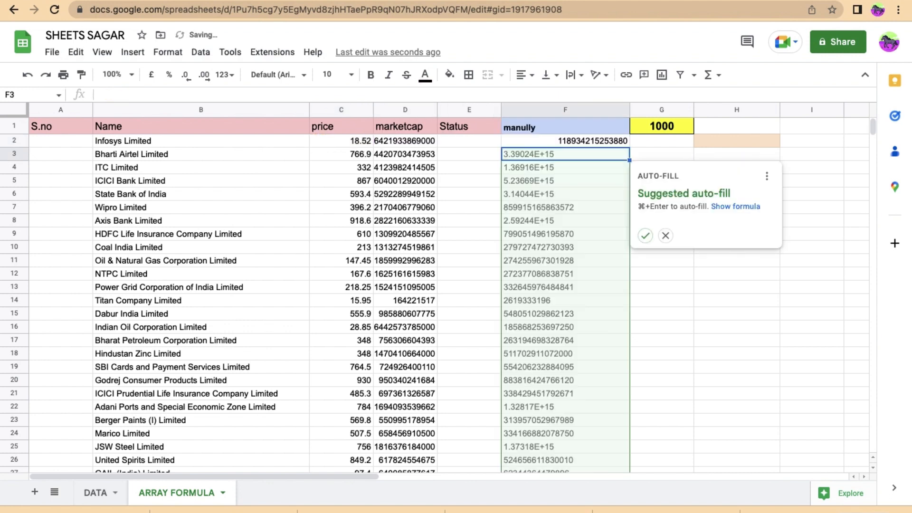
left_click(666, 236)
Fill the F2 formula down through F263 and return to F2.
left_click(598, 141)
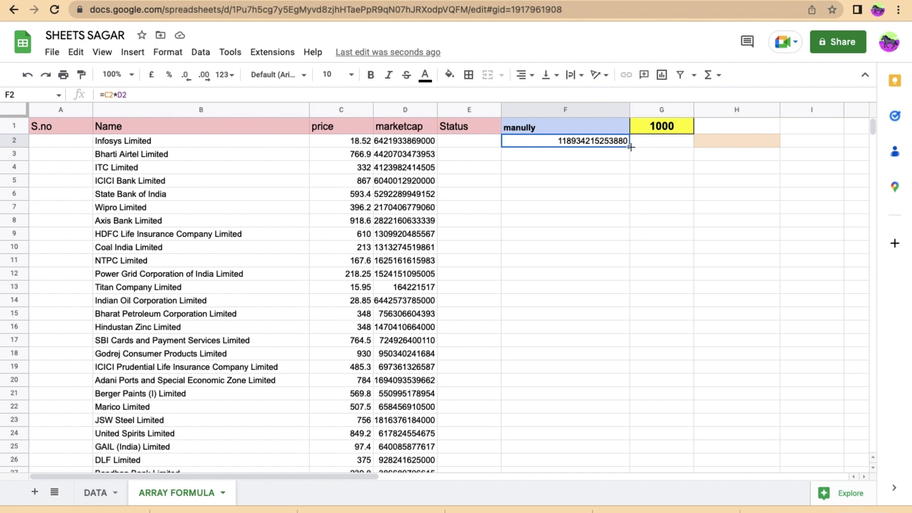
left_click_drag(631, 147, 591, 391)
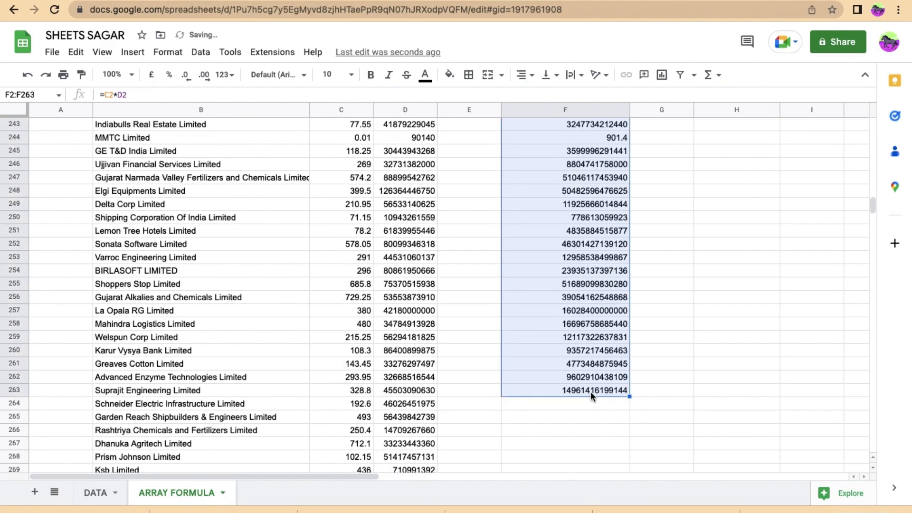
left_click(599, 188)
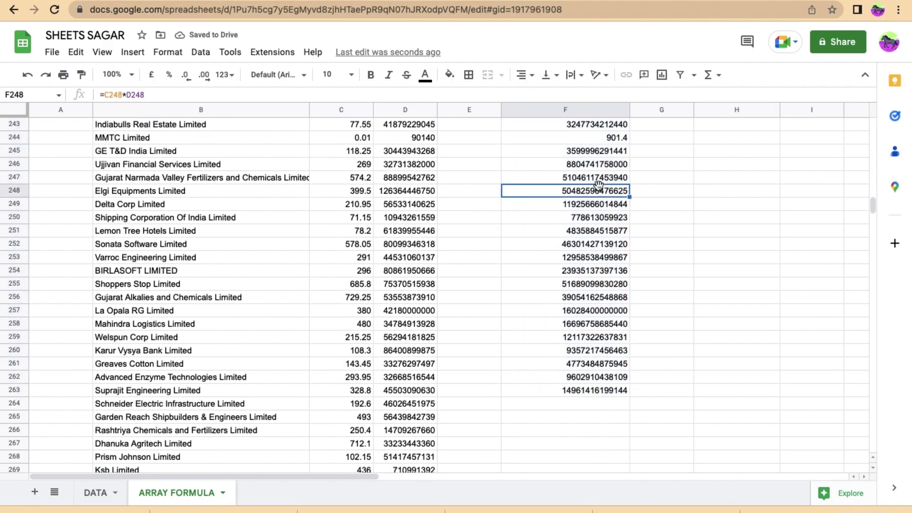
key("ctrl+Down")
key("Up")
key("Up")
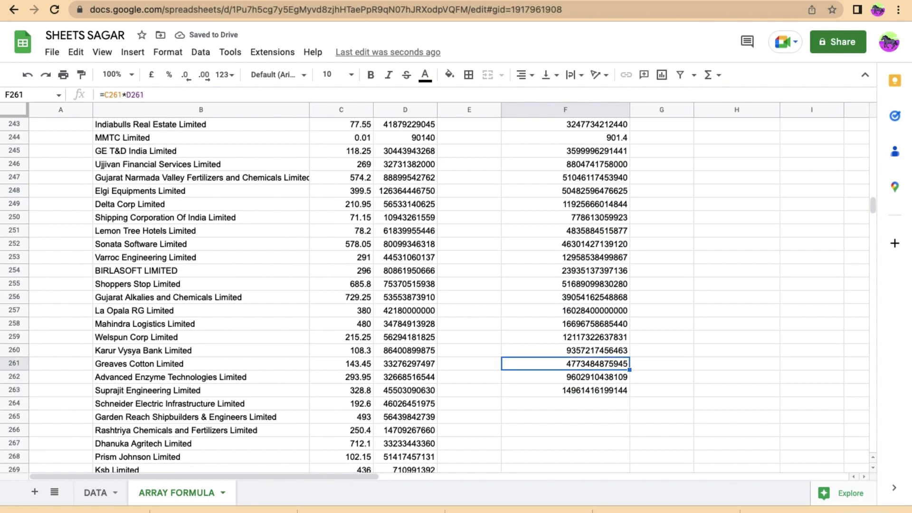
key("ctrl+Up")
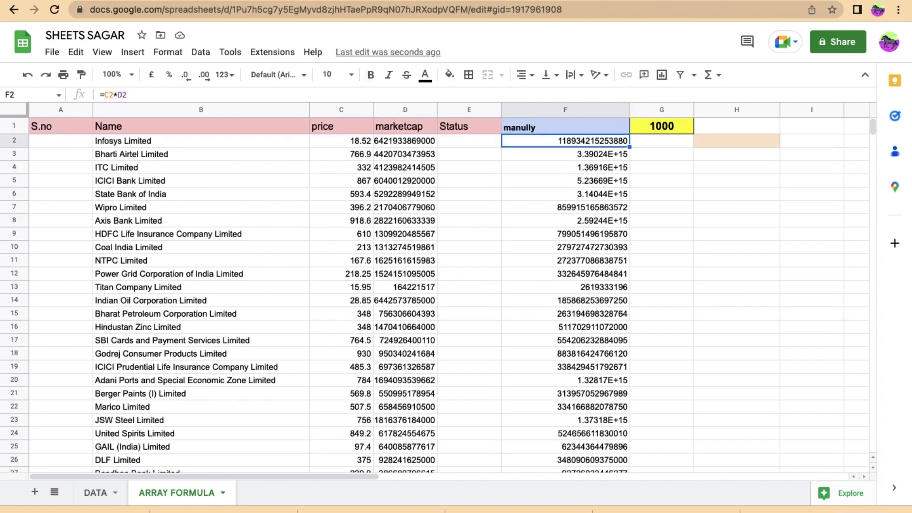
Set the price limit in G1 to 100.
left_click(656, 127)
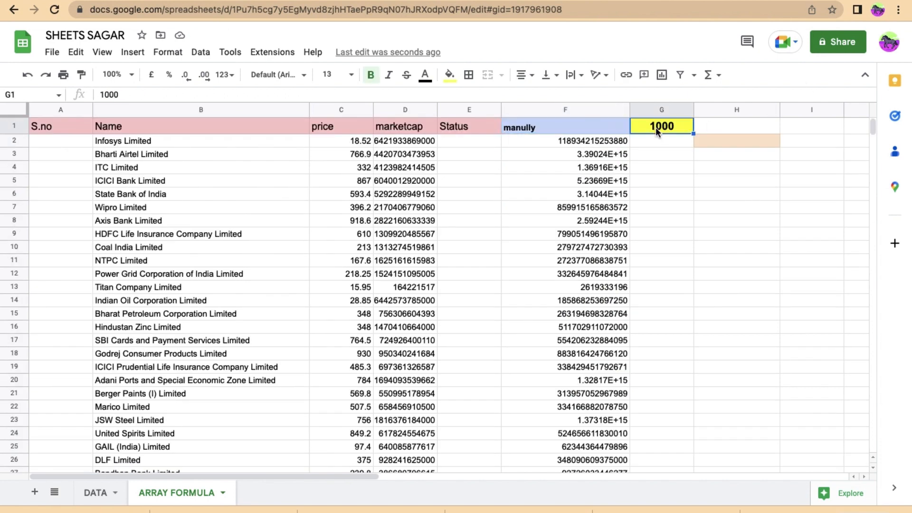
type("100")
key("Return")
Compare where the company list ends with where the formulas in column F end.
key("Left")
key("Left")
key("Left")
key("Left")
key("Left")
key("Left")
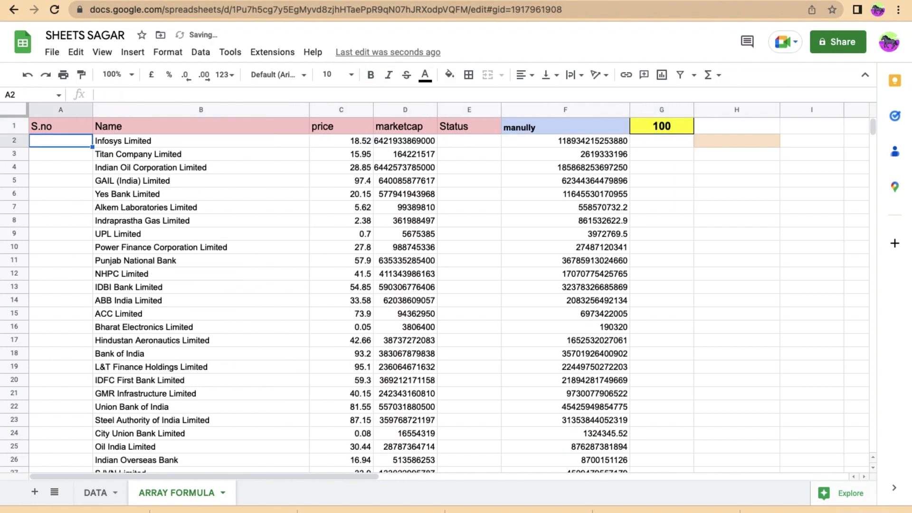
key("Right")
key("ctrl+Down")
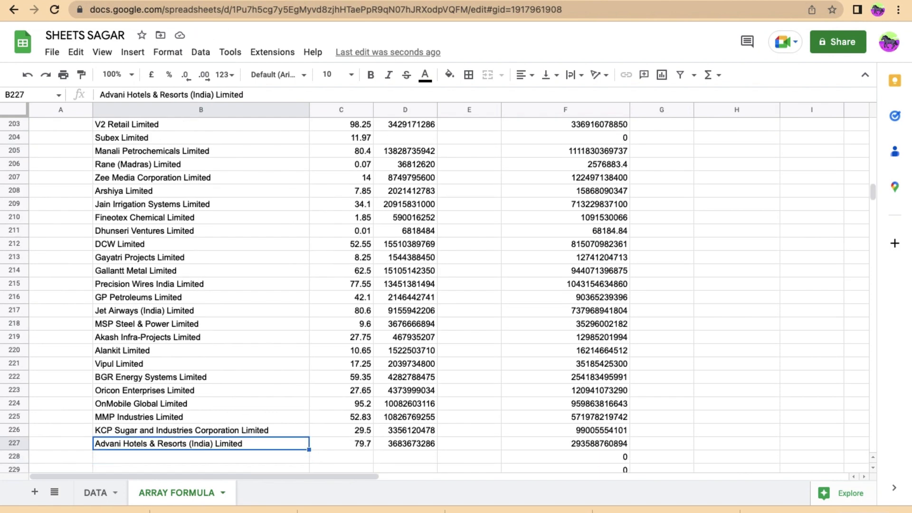
key("ctrl+Up")
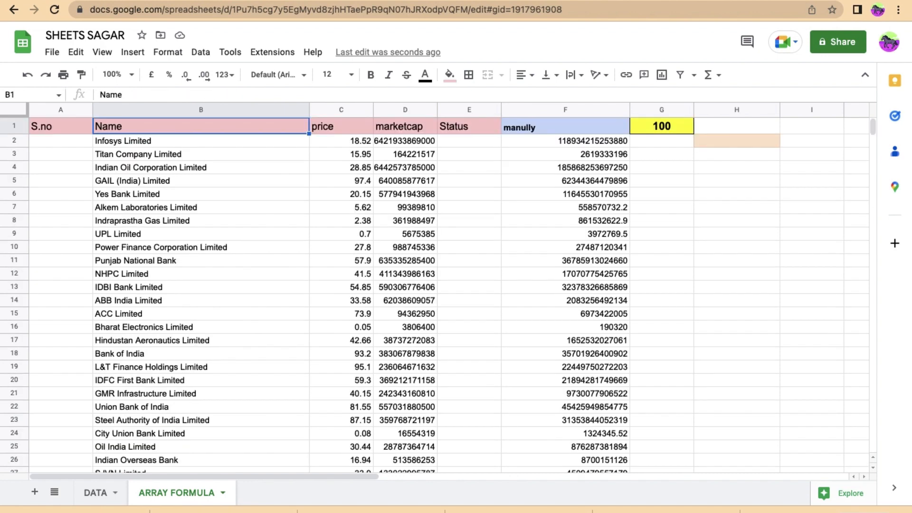
key("Right")
key("Right")
key("Down")
key("Right")
key("Right")
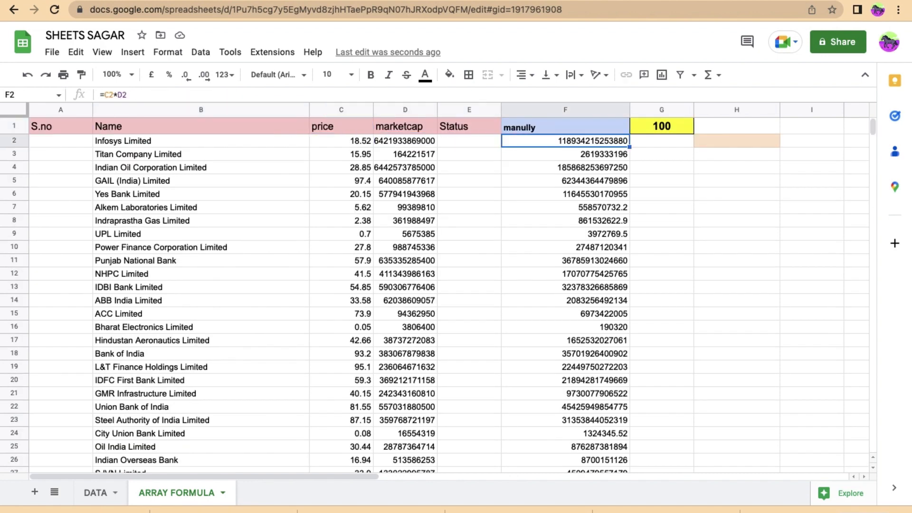
key("ctrl+Down")
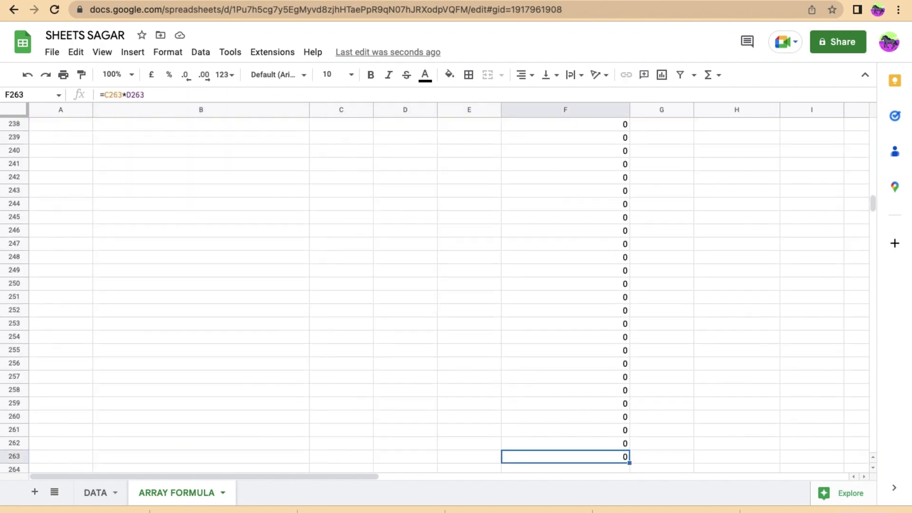
key("ctrl+Up")
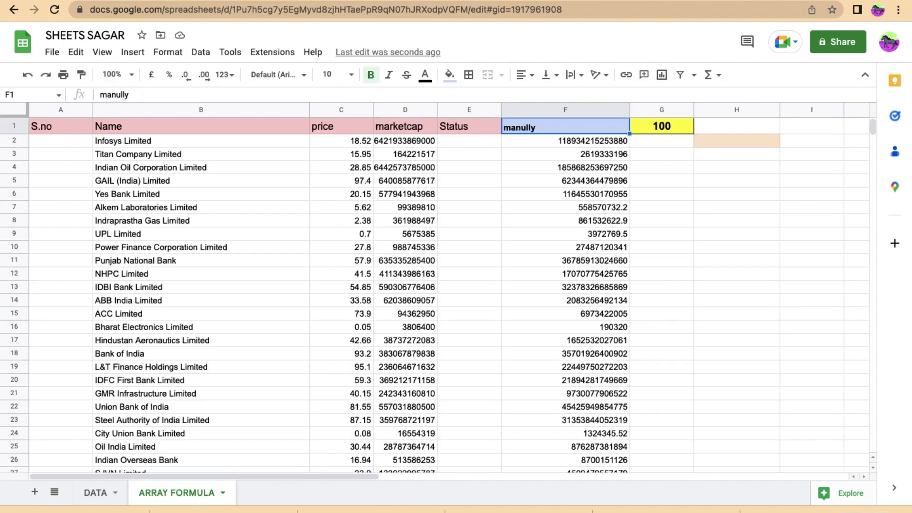
key("Down")
key("Left")
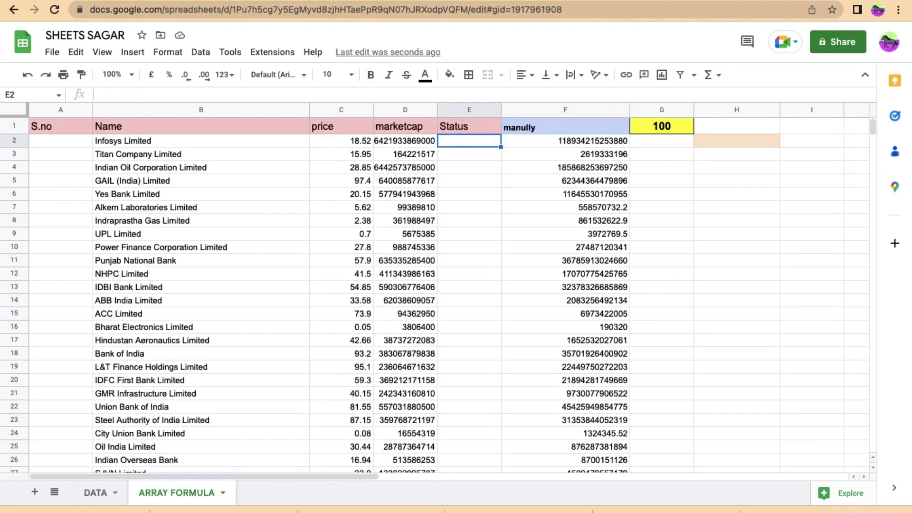
Delete the surplus formulas in F228:F263 below the last company row and return to F2.
key("Left")
key("ctrl+Down")
key("Down")
key("Left")
key("Left")
key("Left")
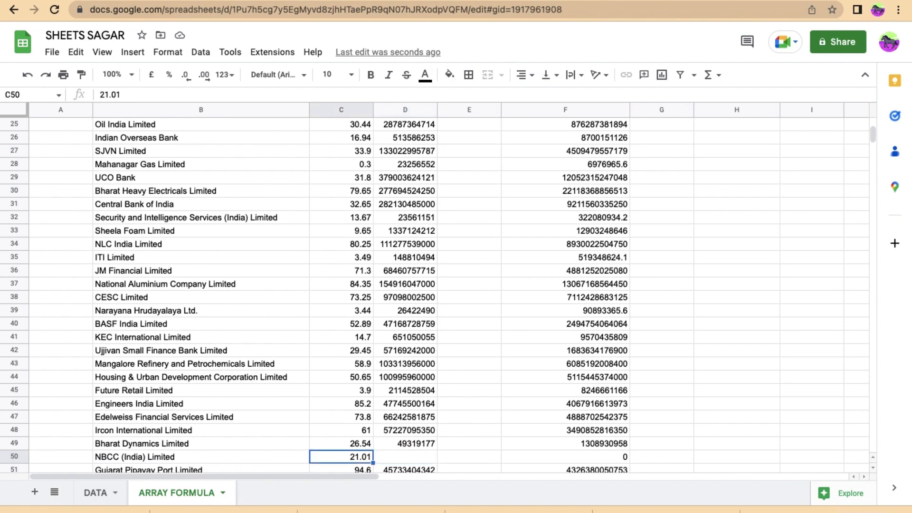
key("Right")
key("ctrl+Down")
key("Right")
key("Right")
key("Right")
key("Right")
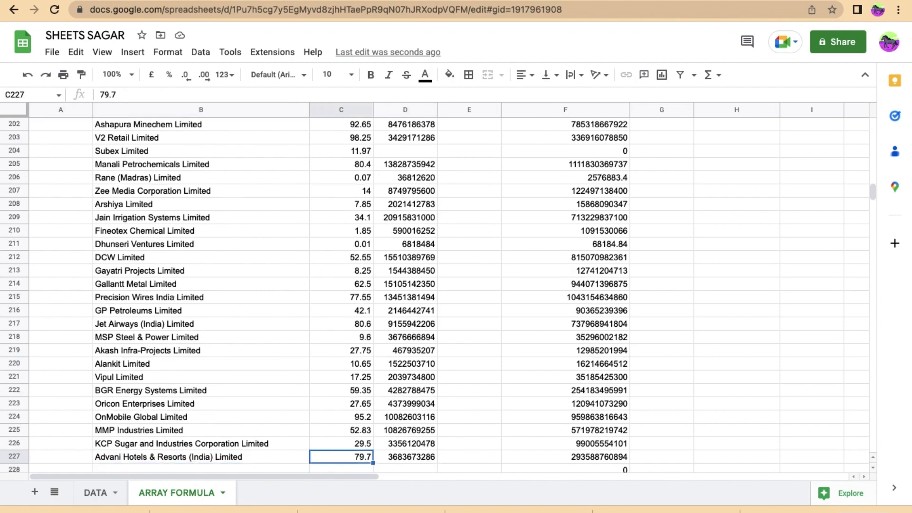
key("Down")
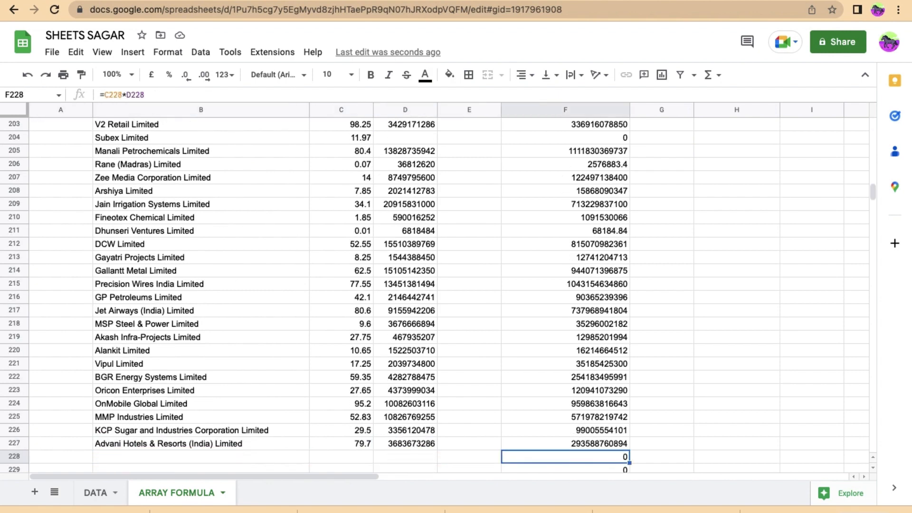
key("ctrl+shift+Down")
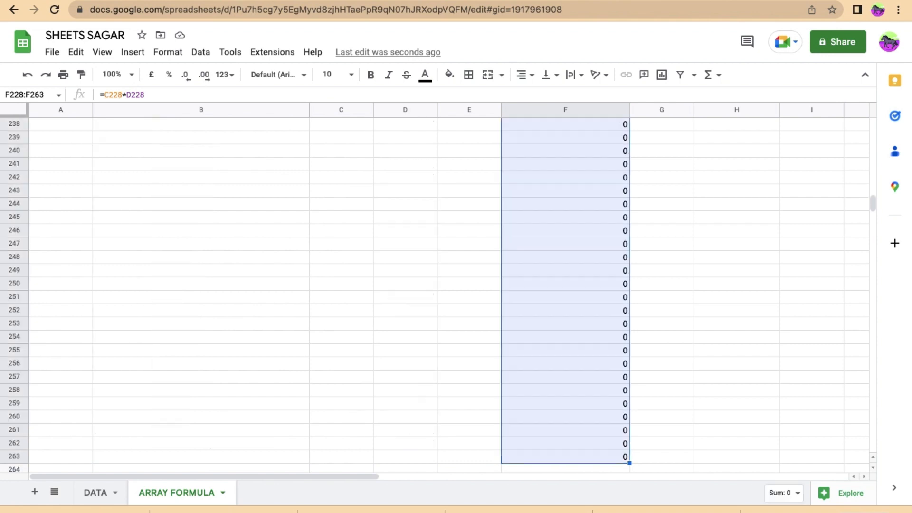
key("Delete")
key("Up")
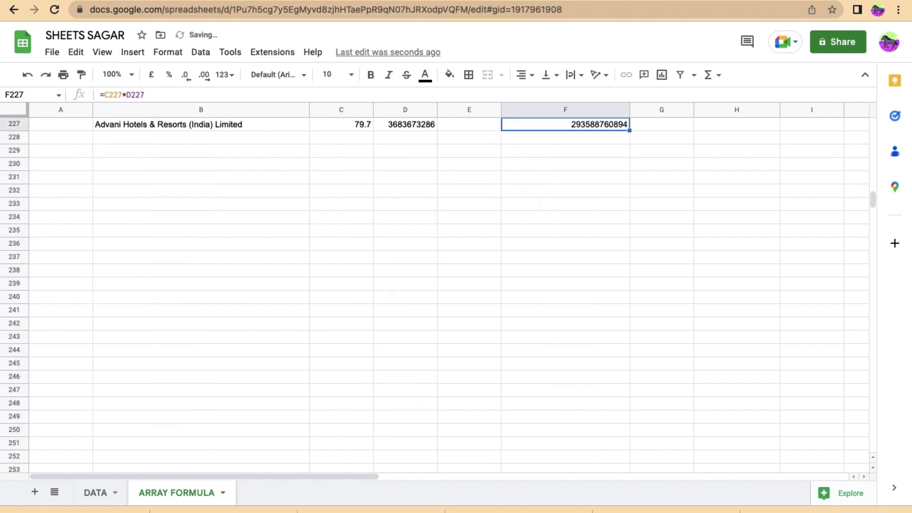
key("ctrl+Up")
key("Down")
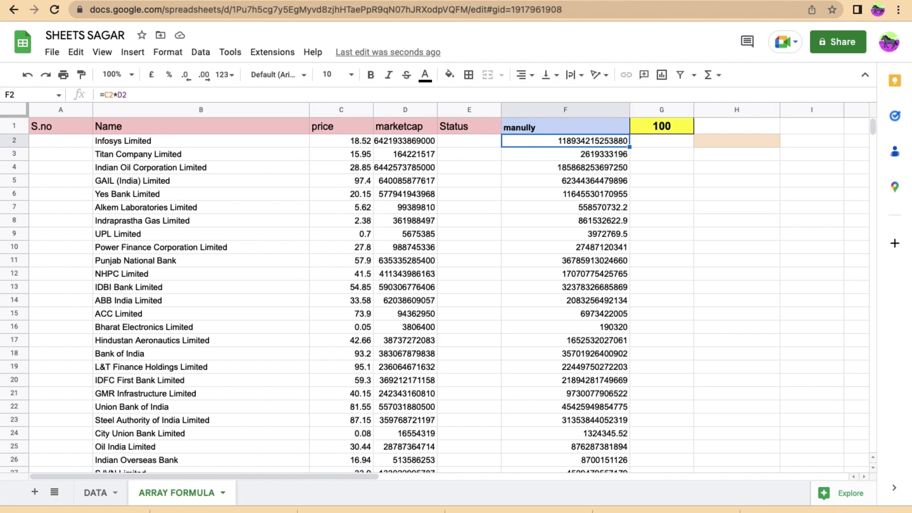
Examine the individual row formulas in column F, including the cell references used in F2.
key("Right")
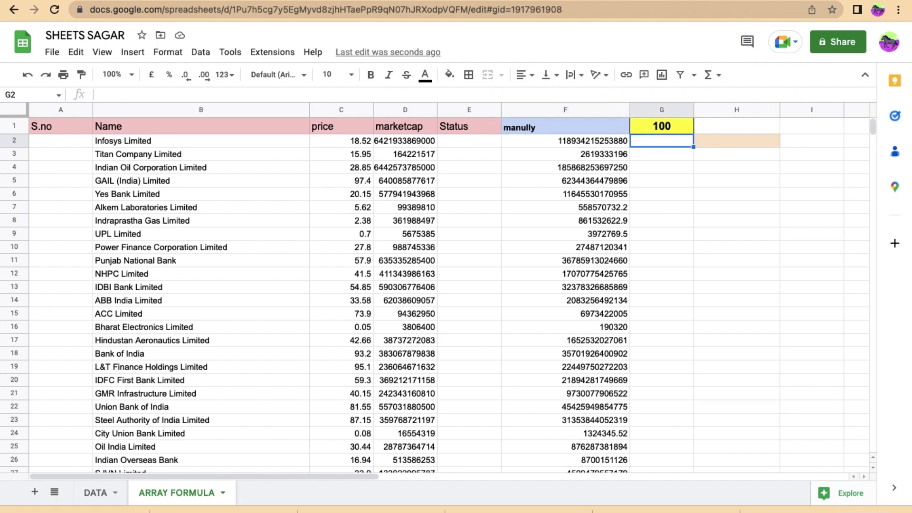
key("Right")
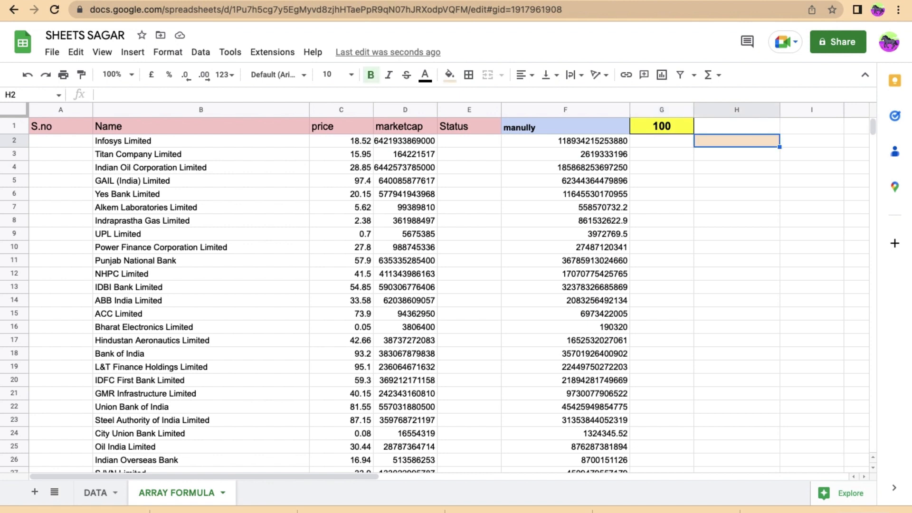
key("Left")
key("Left")
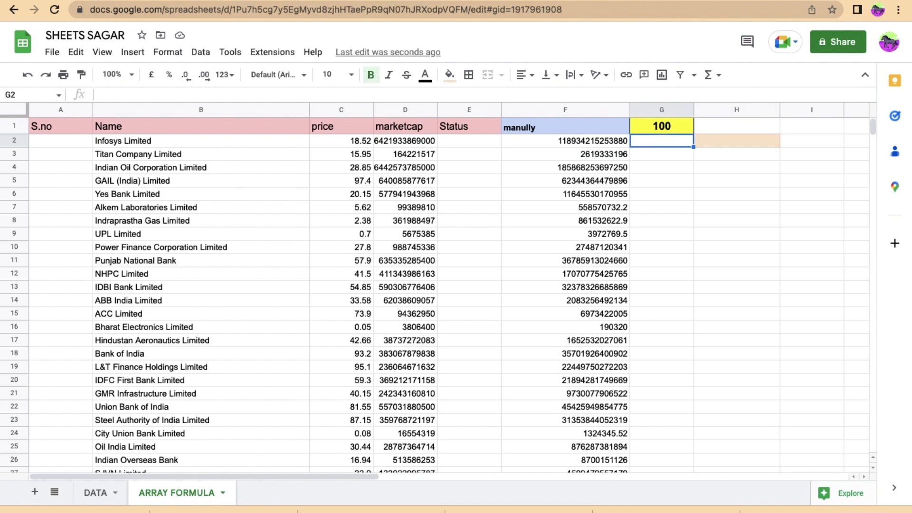
key("Down")
key("Down")
key("Down")
key("Down")
key("Down")
key("Down")
key("Down")
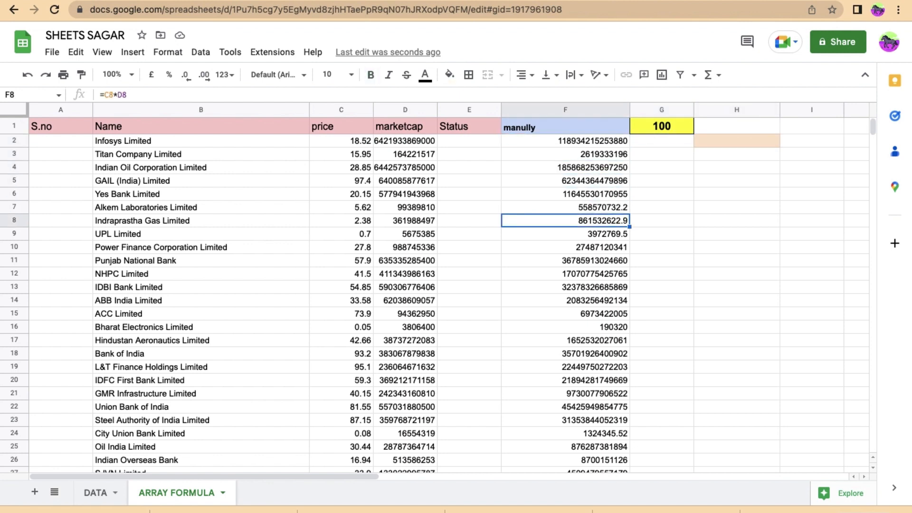
key("Up")
key("Up")
key("Up")
key("Up")
key("Up")
key("Up")
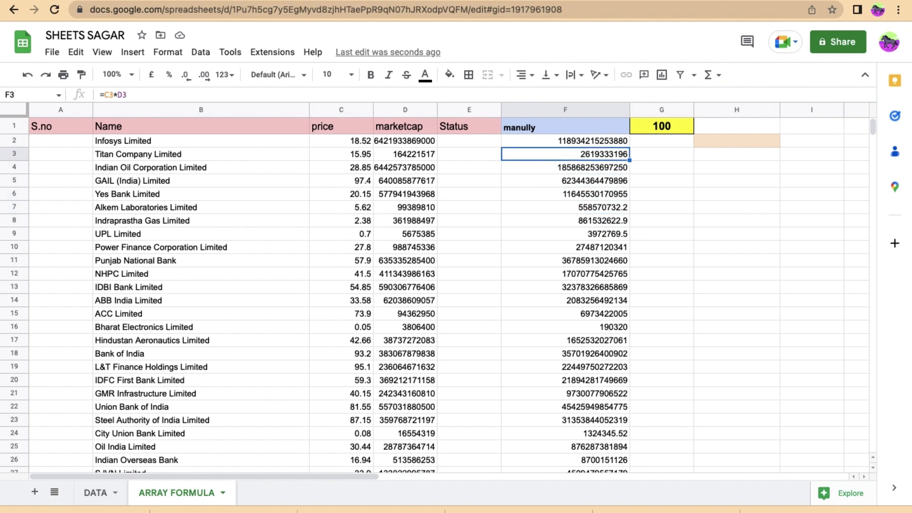
key("Up")
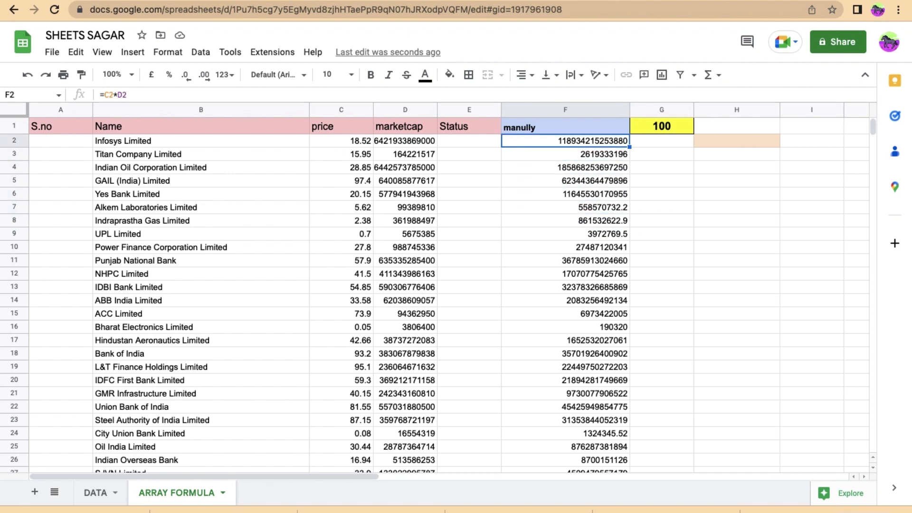
key("Return")
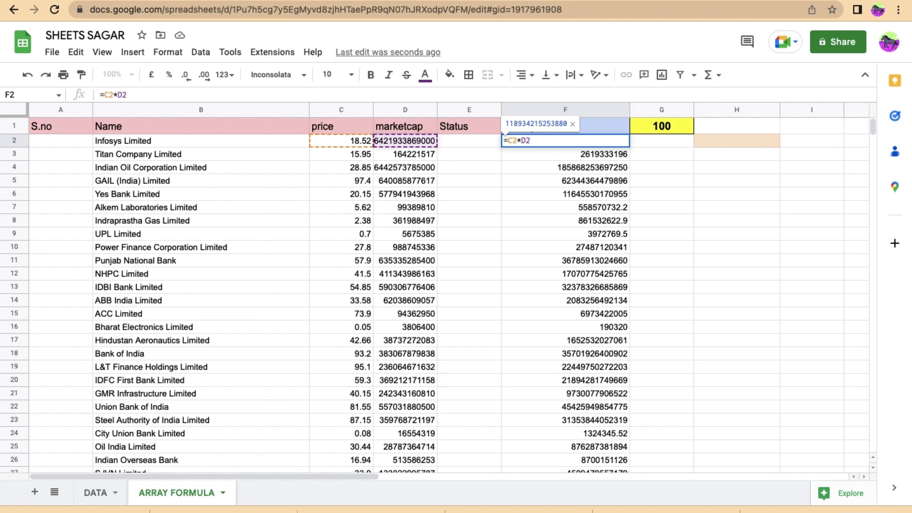
key("Return")
key("Up")
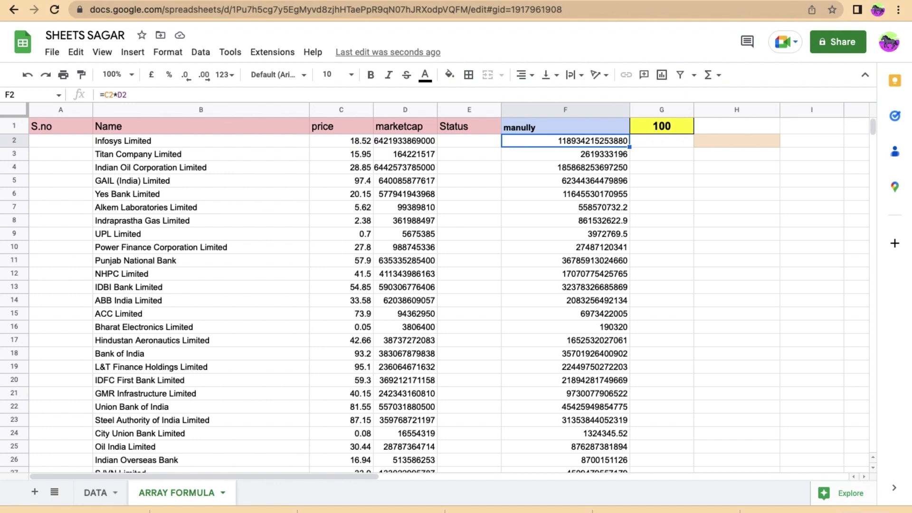
key("Right")
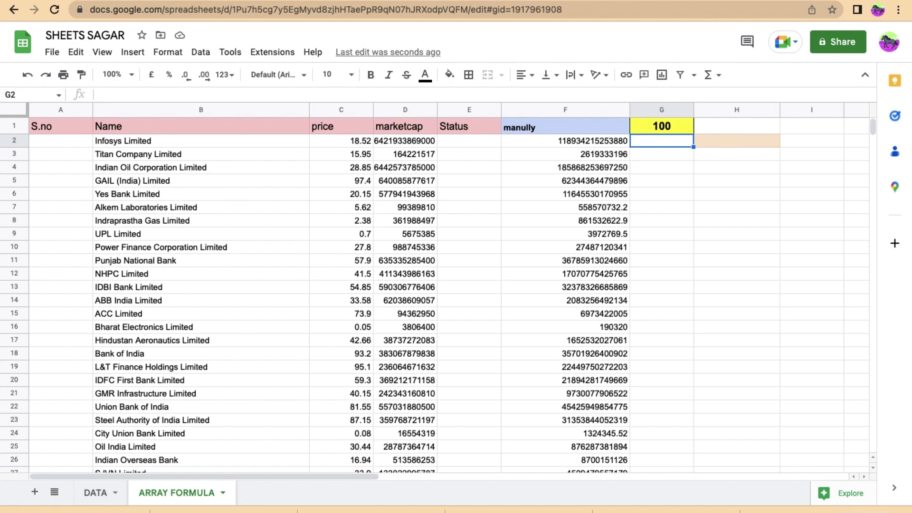
Check how many formulas F2:F227 contains using the selection's count summary, and return to F2.
key("Left")
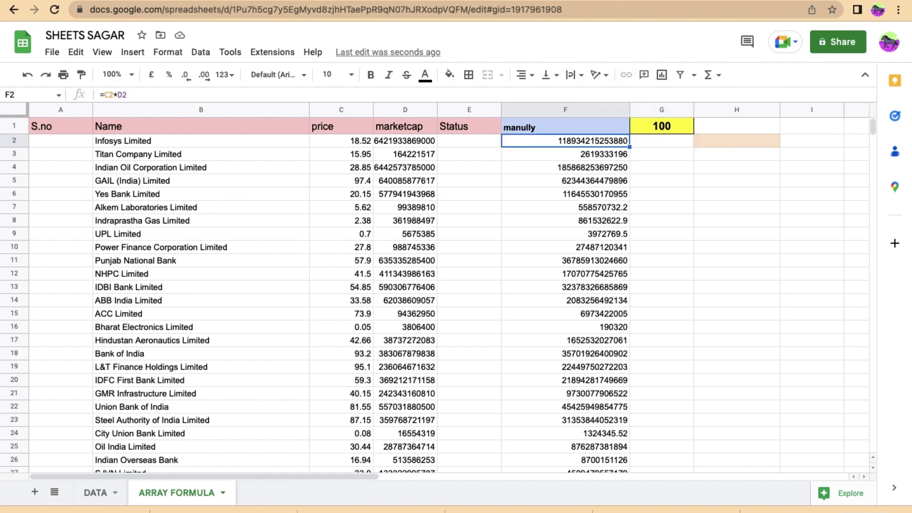
key("ctrl+shift+Down")
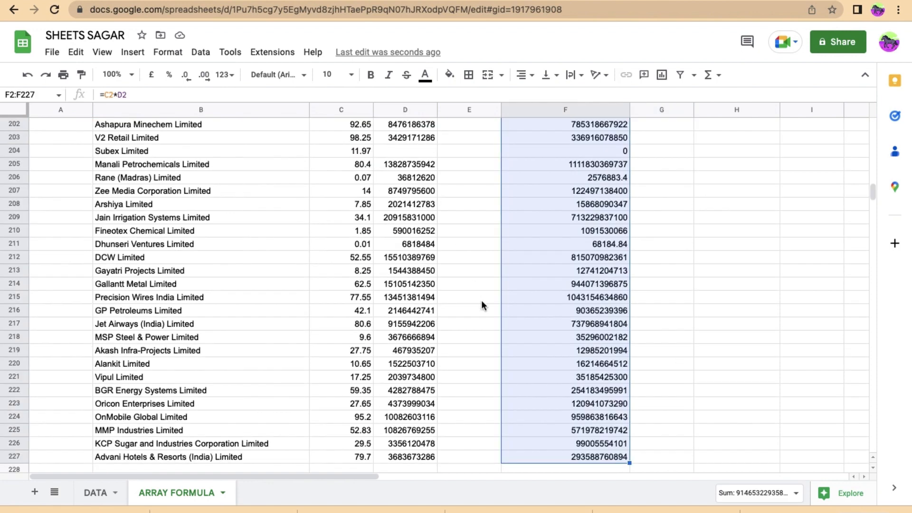
left_click(787, 493)
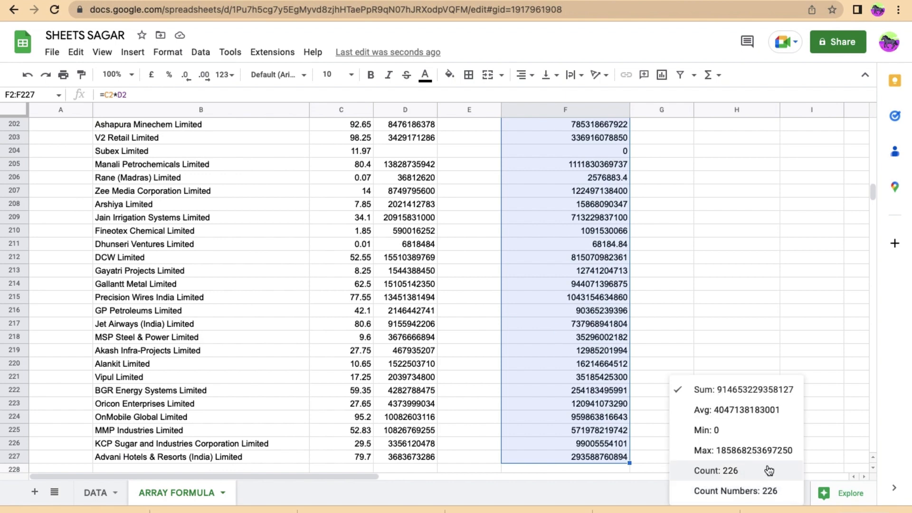
left_click(561, 281)
key("ctrl+Up")
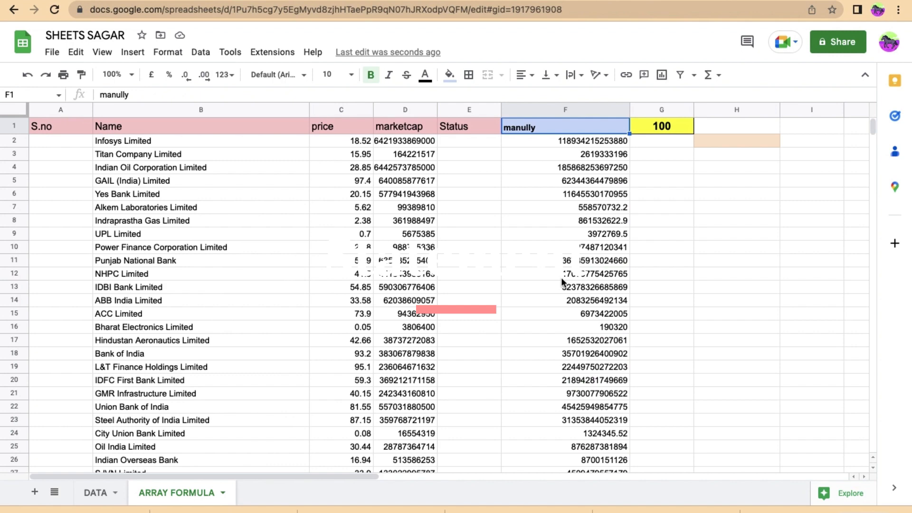
key("Down")
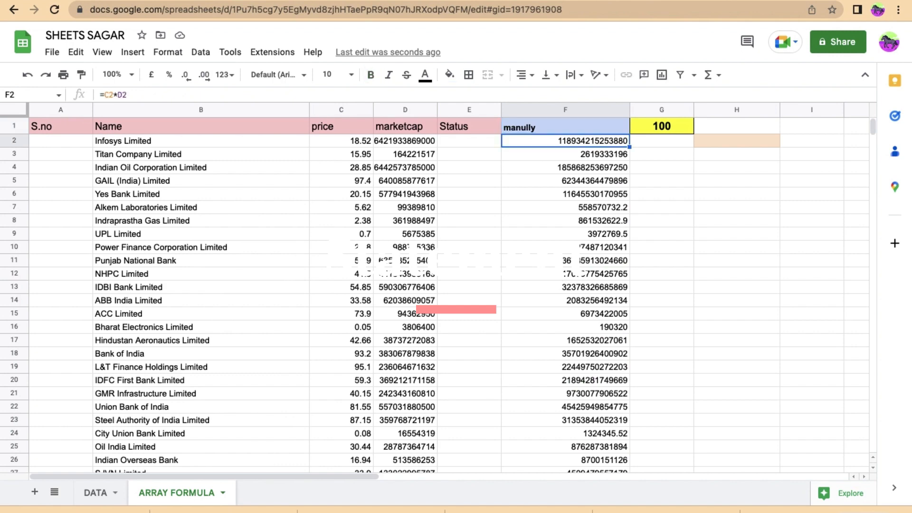
Set the price limit in G1 to 500.
left_click(674, 120)
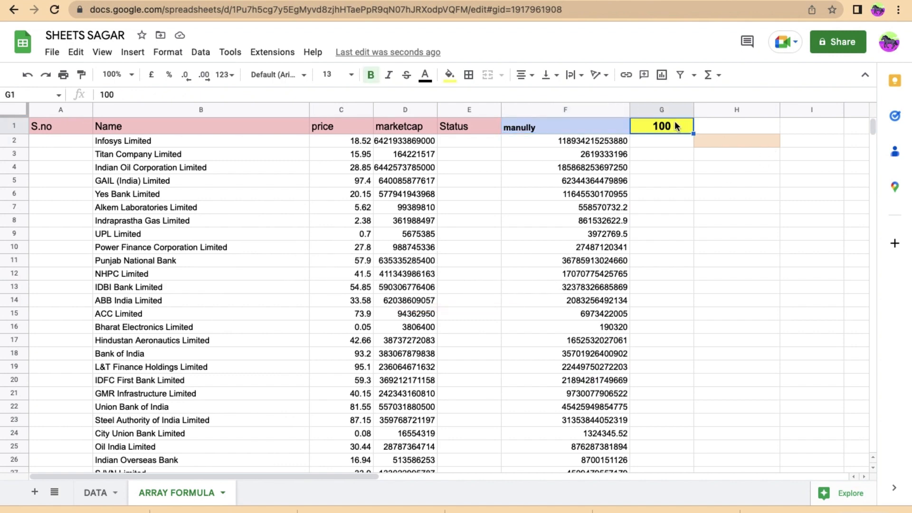
type("500")
key("Return")
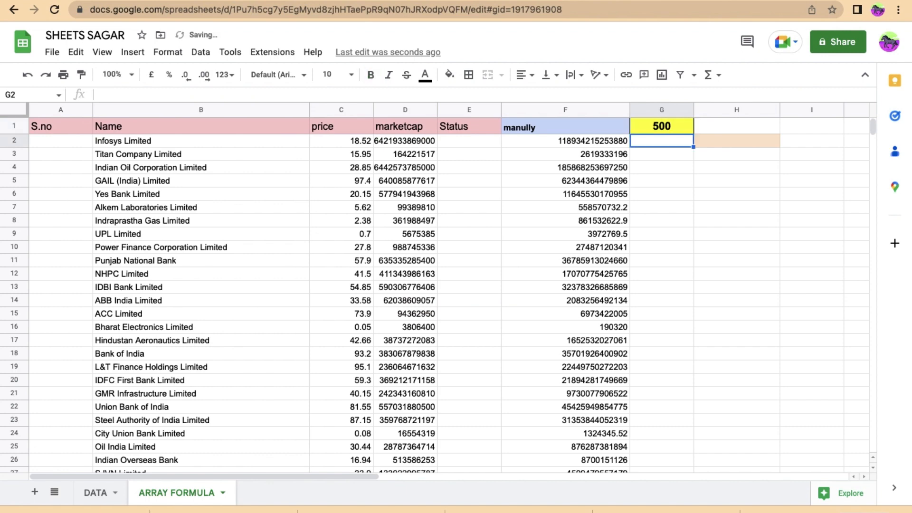
Compare the last company row in column B with the last formula row in column F.
key("Left")
key("Left")
key("Left")
key("Left")
key("Left")
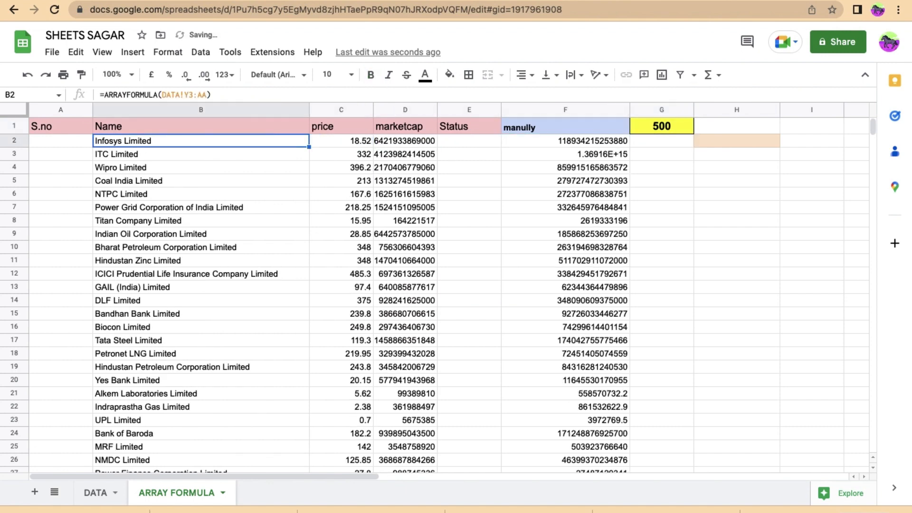
key("ctrl+Down")
key("Down")
key("Down")
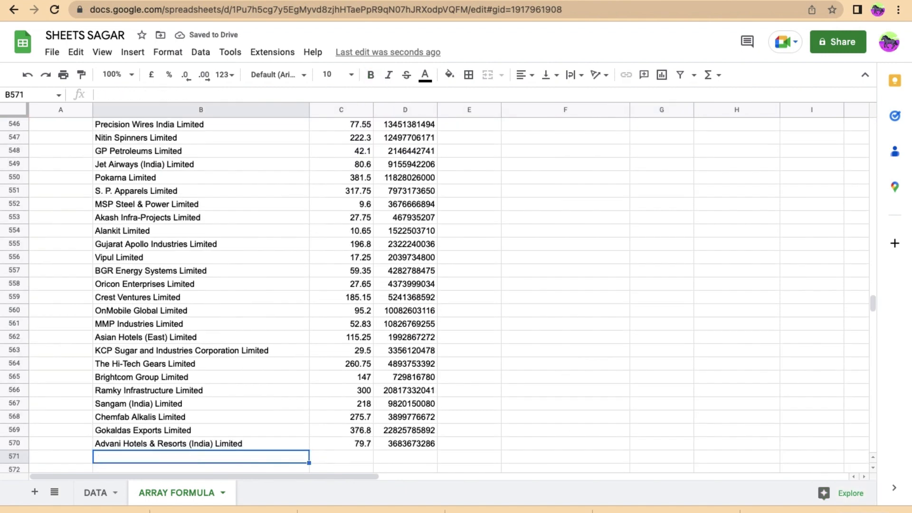
key("Up")
key("Up")
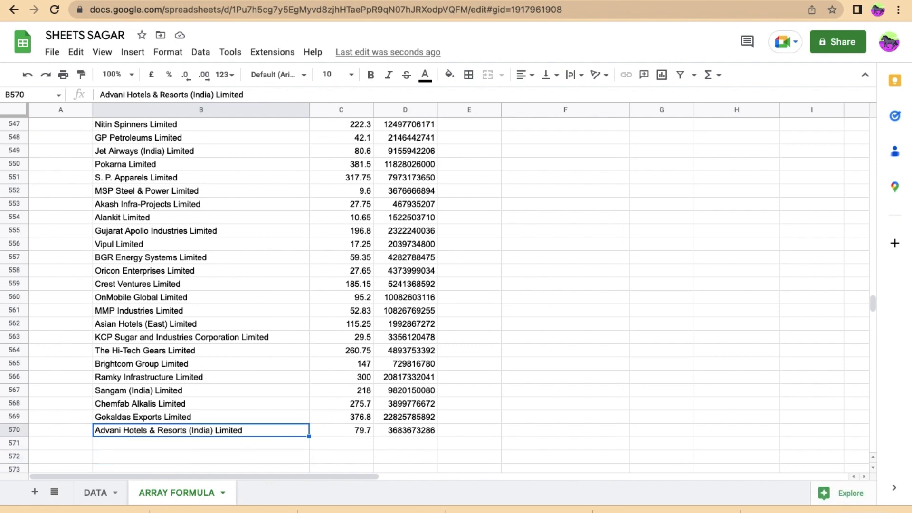
key("ctrl+Right")
key("ctrl+Right")
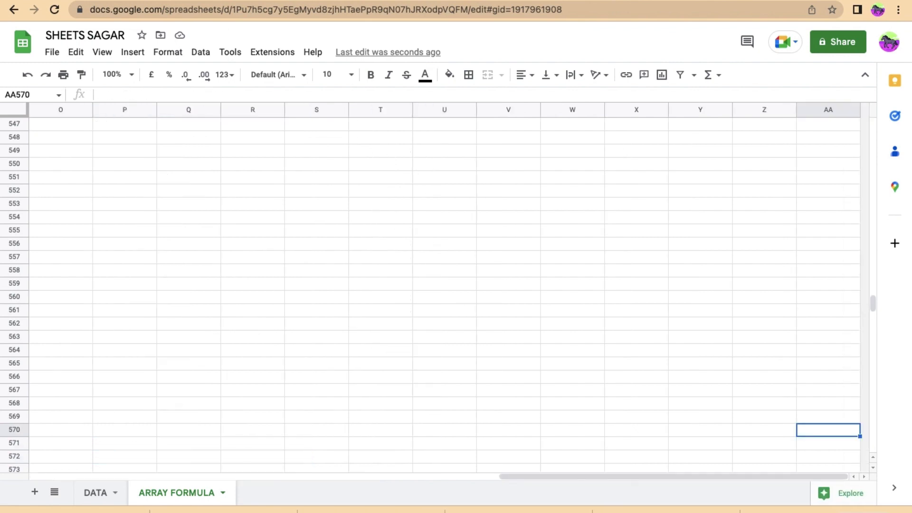
key("ctrl+Left")
key("Right")
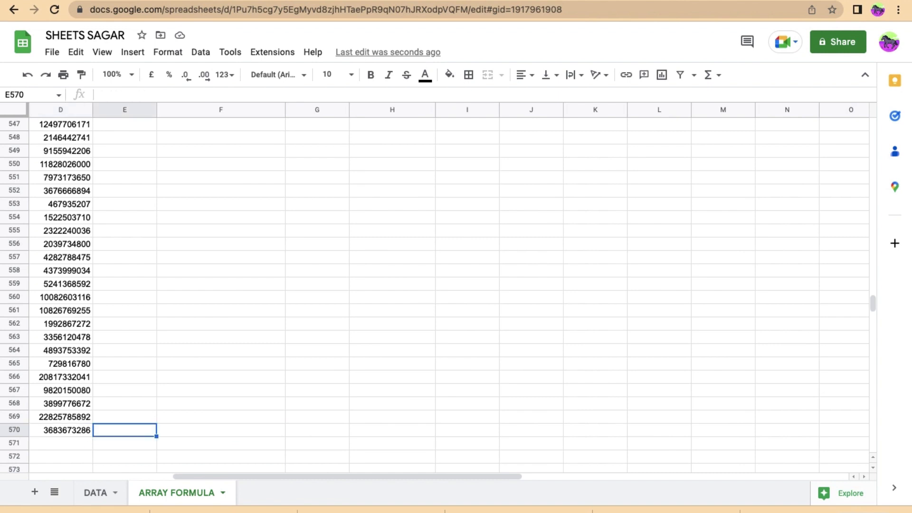
key("Right")
key("ctrl+Up")
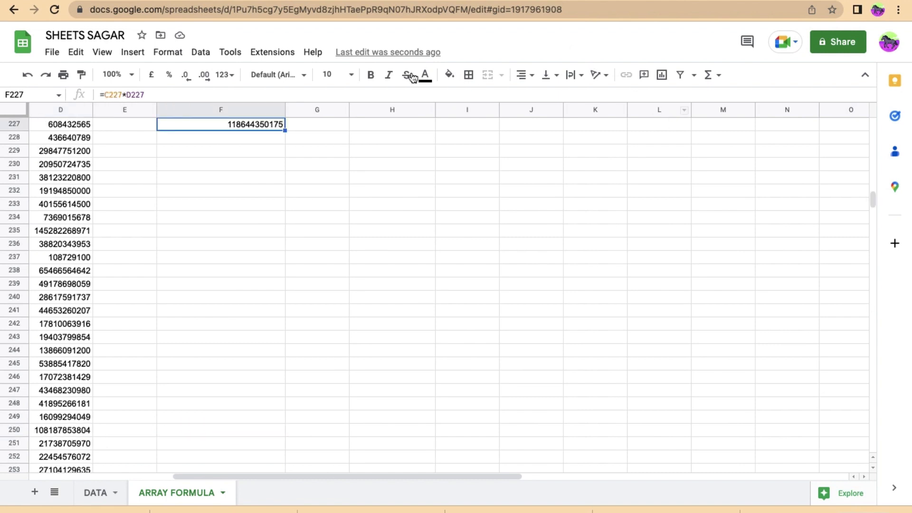
Fill the formula in F227 down column F through row 598.
left_click_drag(284, 129, 302, 145)
left_click(302, 145)
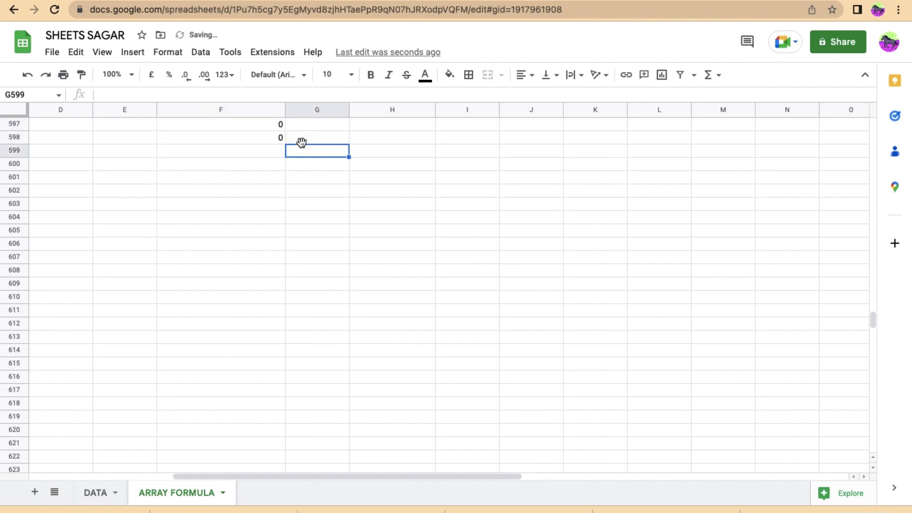
left_click(261, 136)
Compare the end of the company list in column B with the last filled formula in column F.
key("Left")
key("Left")
key("Left")
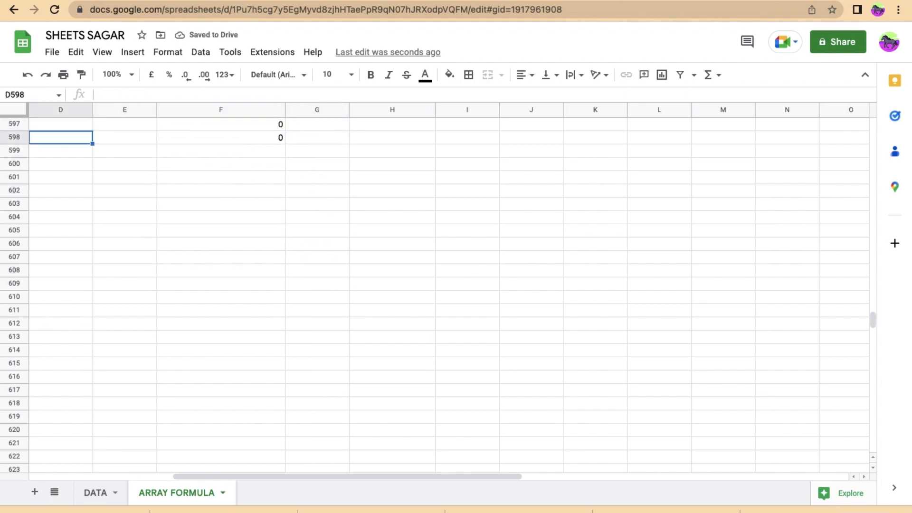
key("ctrl+Up")
key("ctrl+Up")
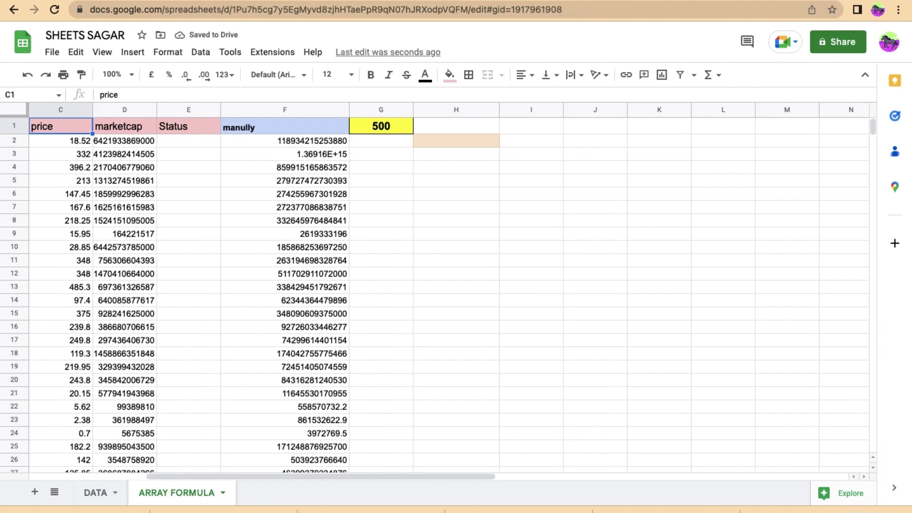
key("Left")
key("Left")
key("Right")
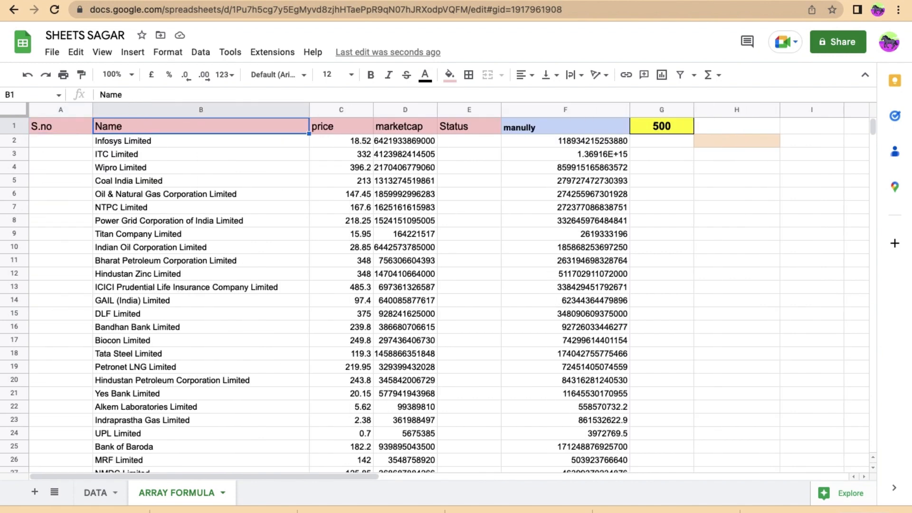
key("Down")
key("ctrl+Down")
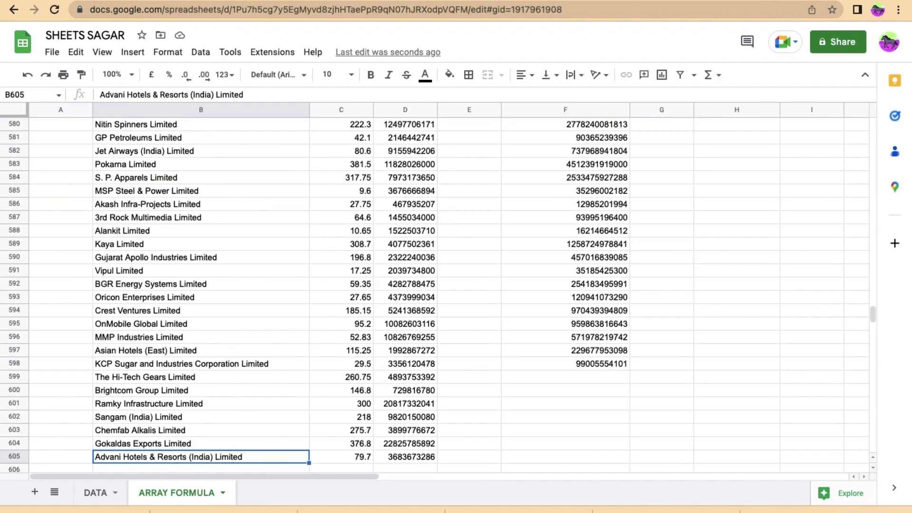
key("Right")
key("Right")
key("Right")
key("Right")
key("Right")
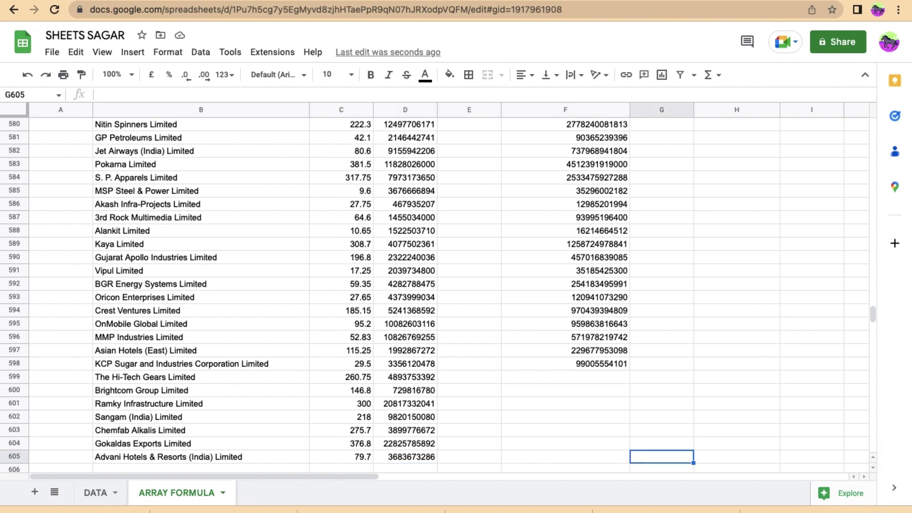
key("Left")
key("Up")
key("Up")
key("Up")
key("Up")
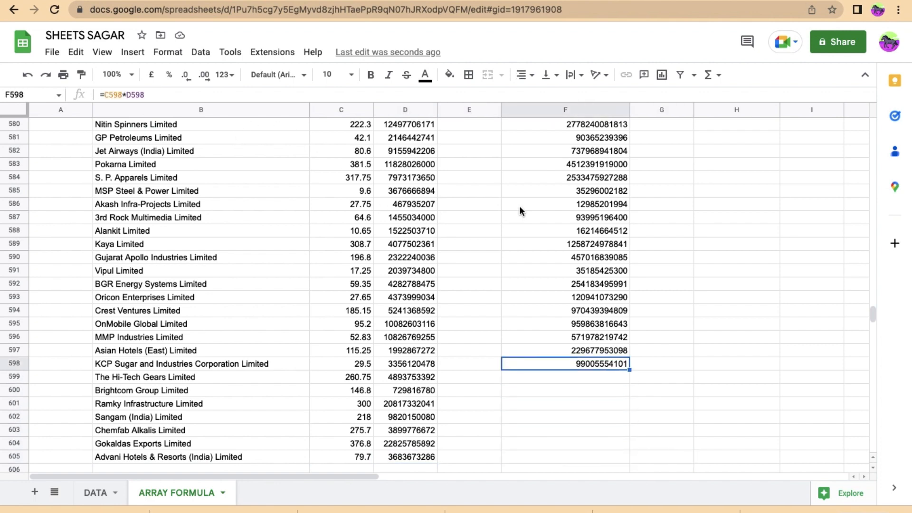
Examine the last row formulas in column F and the price and marketcap cells that F598 references.
left_click(668, 282)
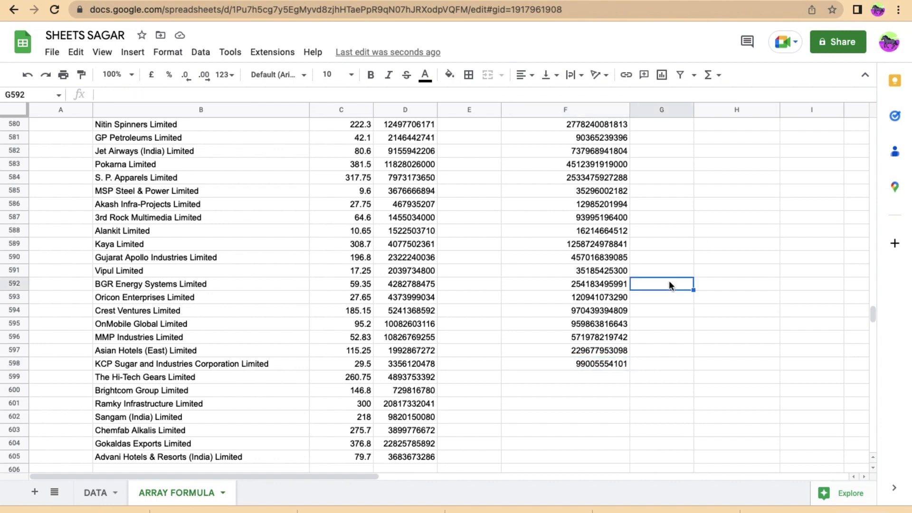
key("shift+Right")
key("Left")
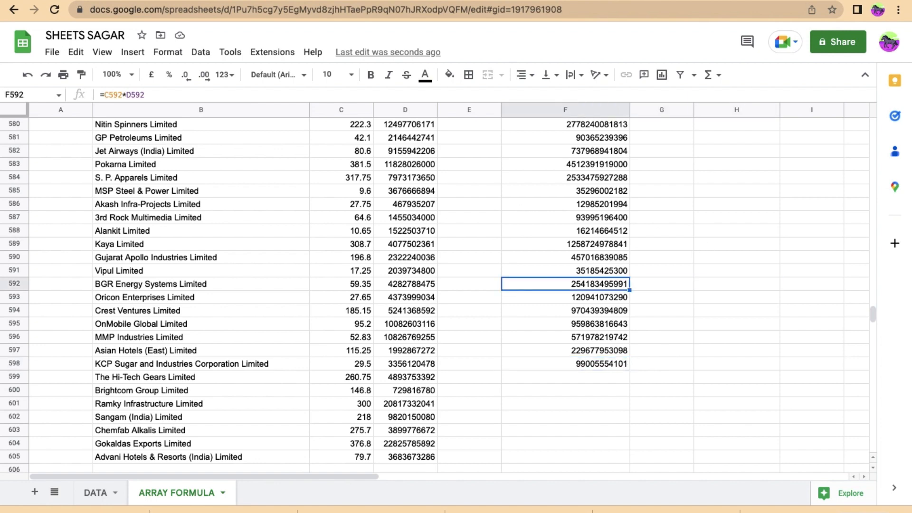
key("Down")
key("Down")
key("Down")
key("Down")
key("Down")
key("Down")
key("F2")
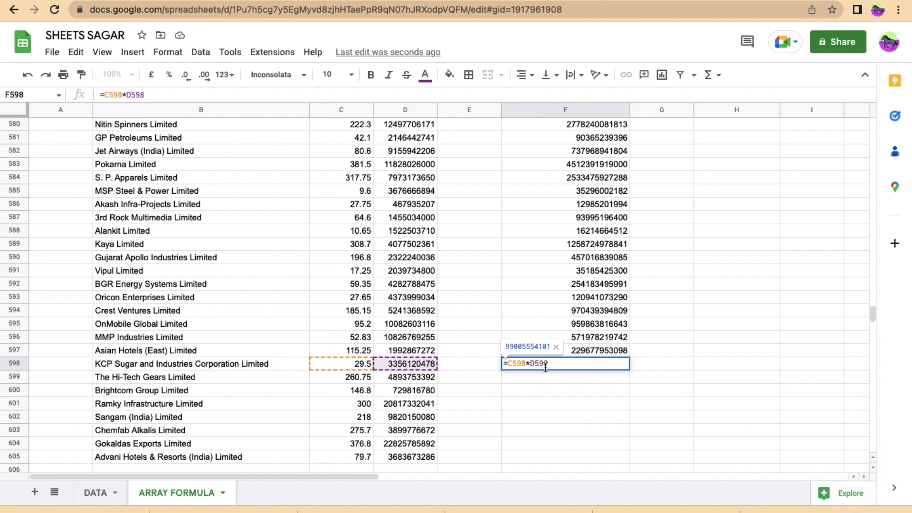
key("Return")
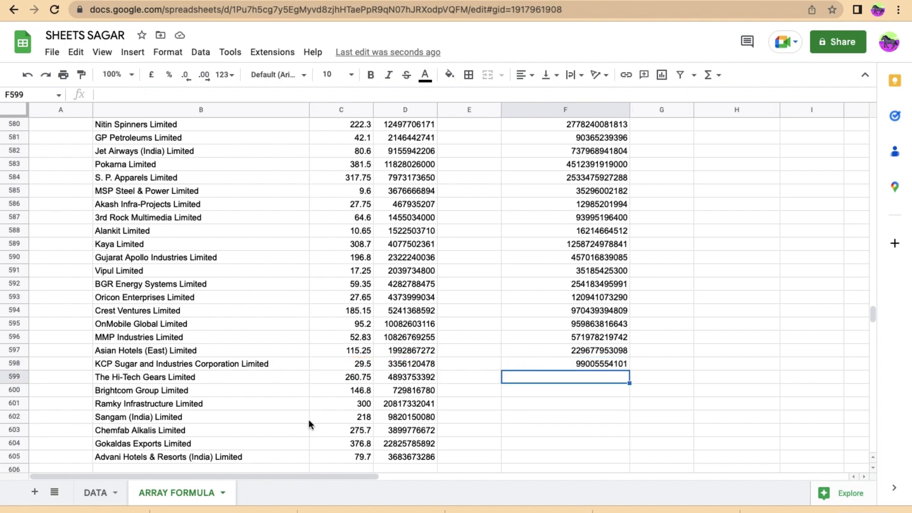
left_click(365, 368)
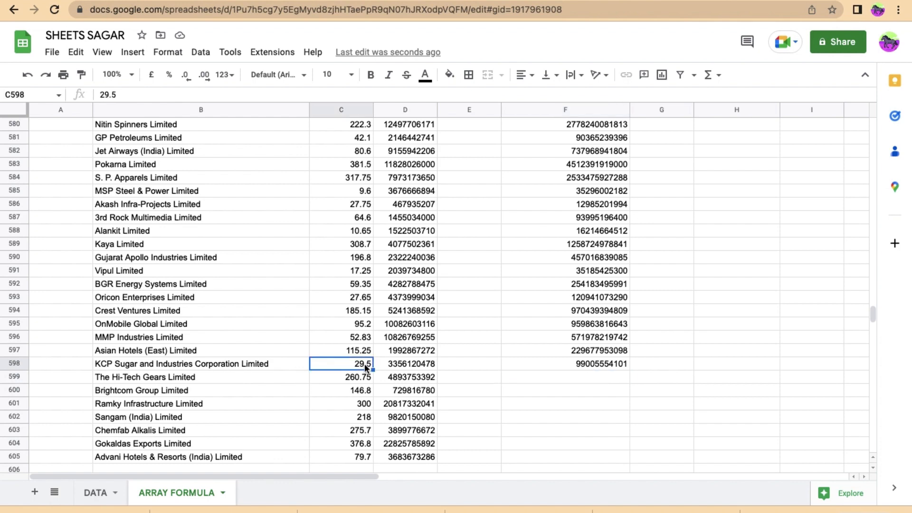
left_click(398, 377)
left_click(597, 370)
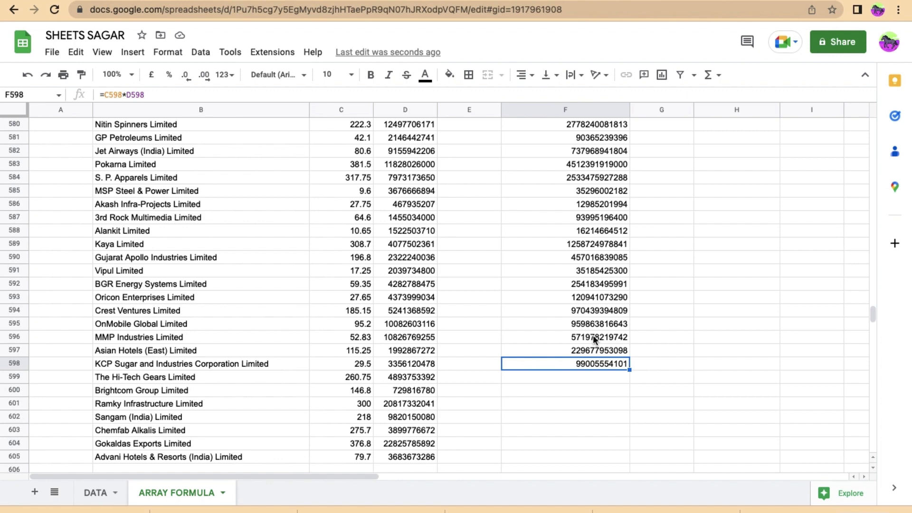
Widen column F slightly and return to F2.
key("ctrl+Up")
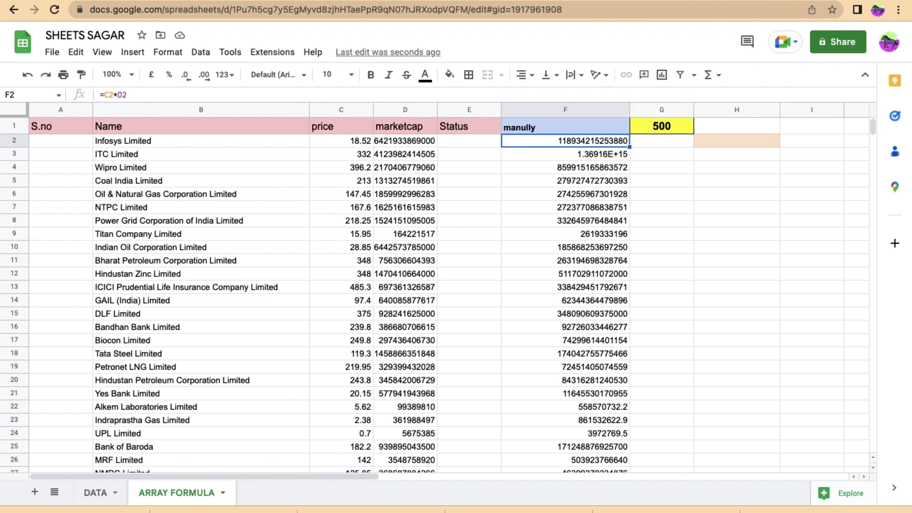
key("Down")
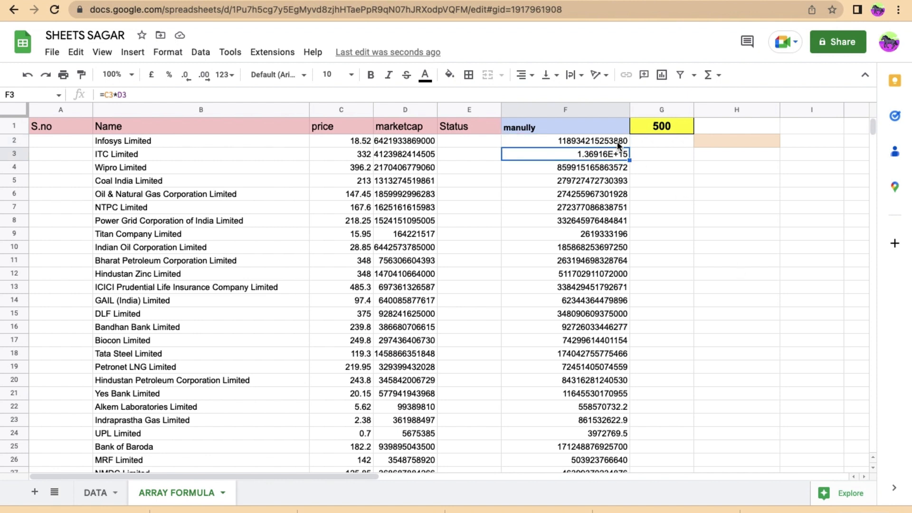
left_click_drag(629, 108, 655, 108)
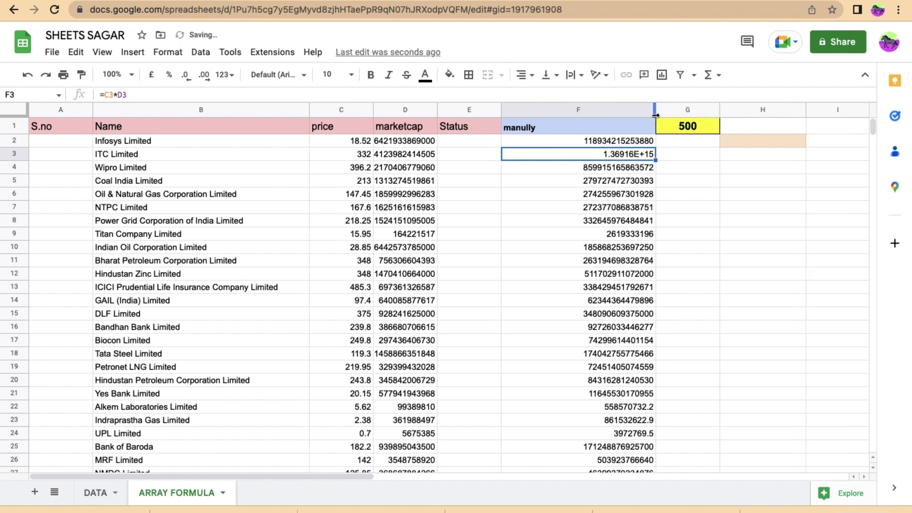
left_click(619, 180)
key("Up")
key("Up")
key("Up")
key("Up")
key("Down")
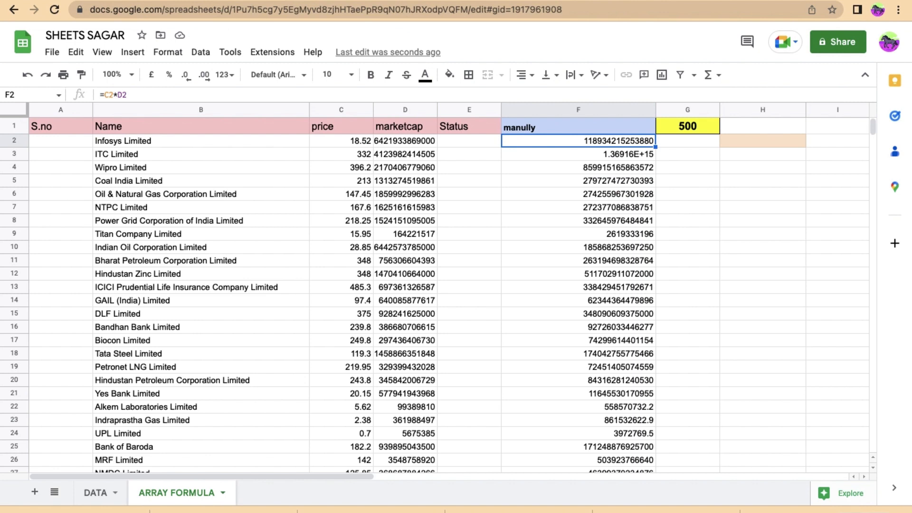
Review the continuous range of manual formulas from F2 down column F.
key("Right")
key("Right")
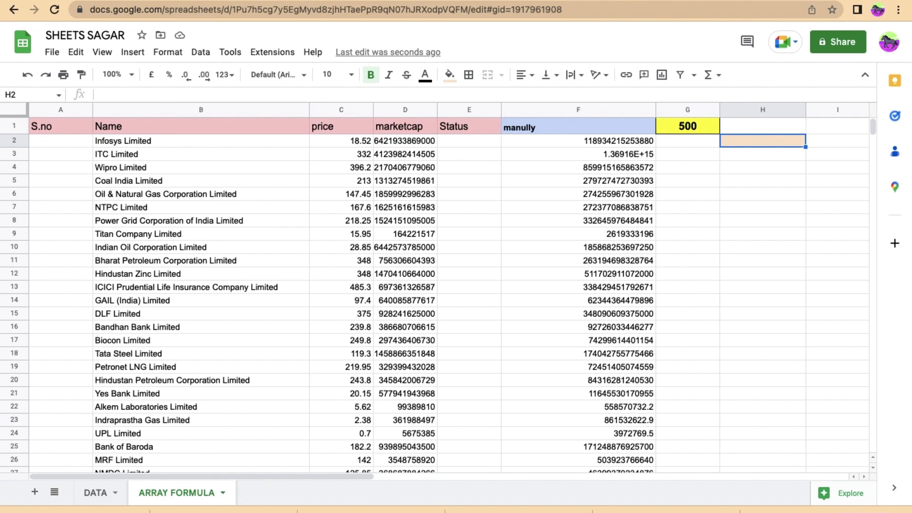
key("Left")
key("Left")
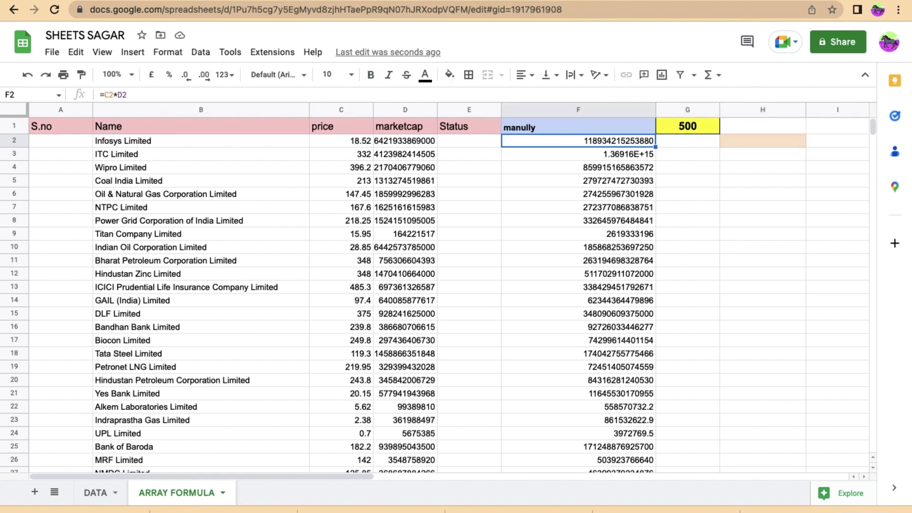
key("ctrl+shift+Down")
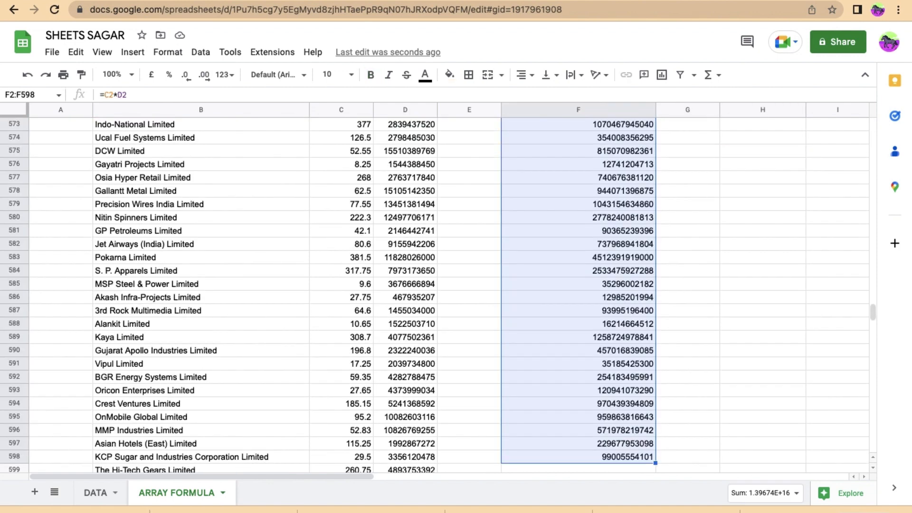
Start an ARRAYFORMULA in H2 with the first price cell, C2, as the beginning of its argument.
key("Up")
key("Down")
key("Right")
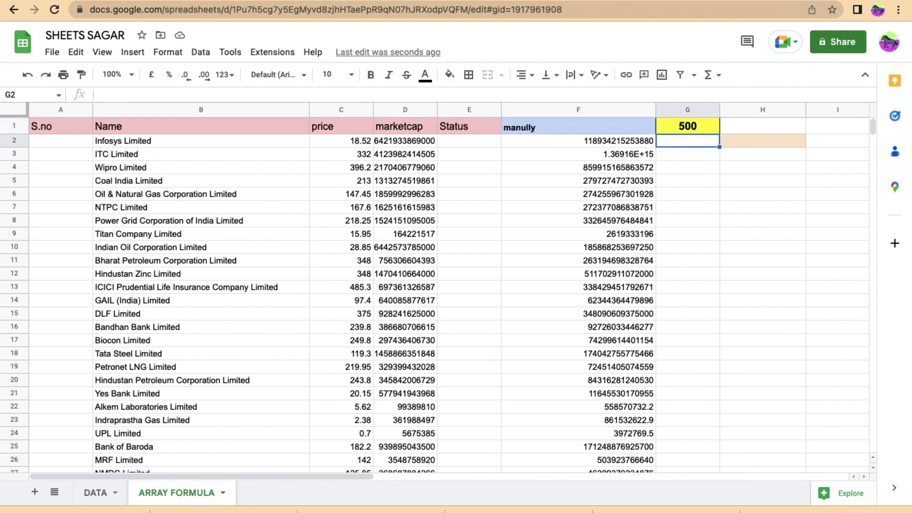
key("Right")
type("=arr")
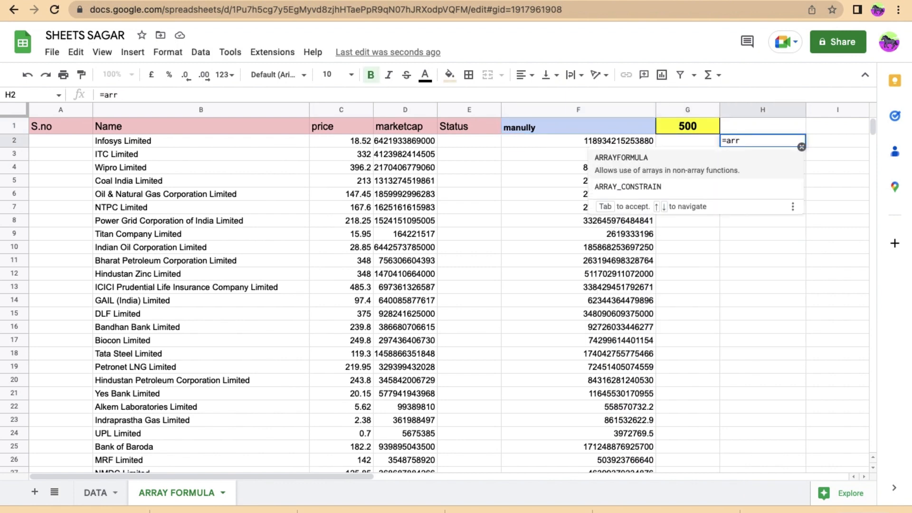
key("Tab")
key("Left")
key("Left")
key("Left")
key("Left")
key("Left")
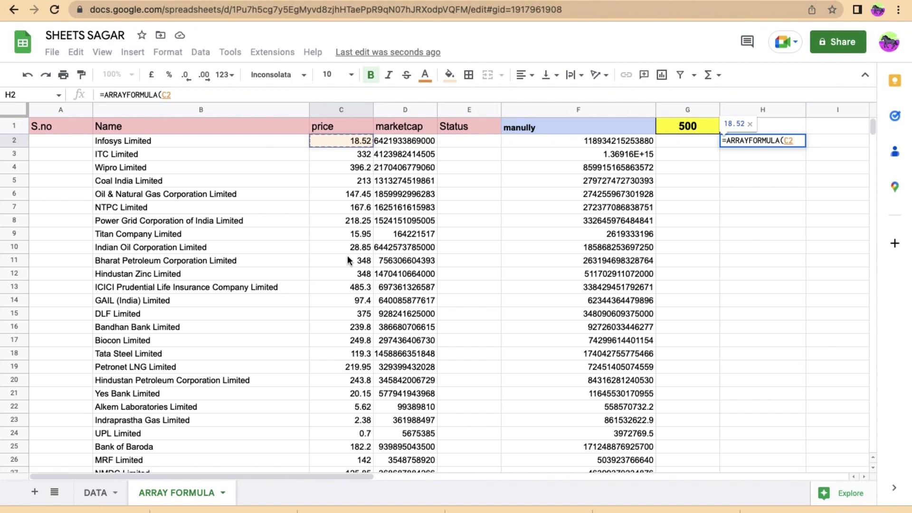
Examine where the price data in column C ends and the blank rows below the company list.
scroll(347, 256, "down", 20)
scroll(347, 259, "down", 20)
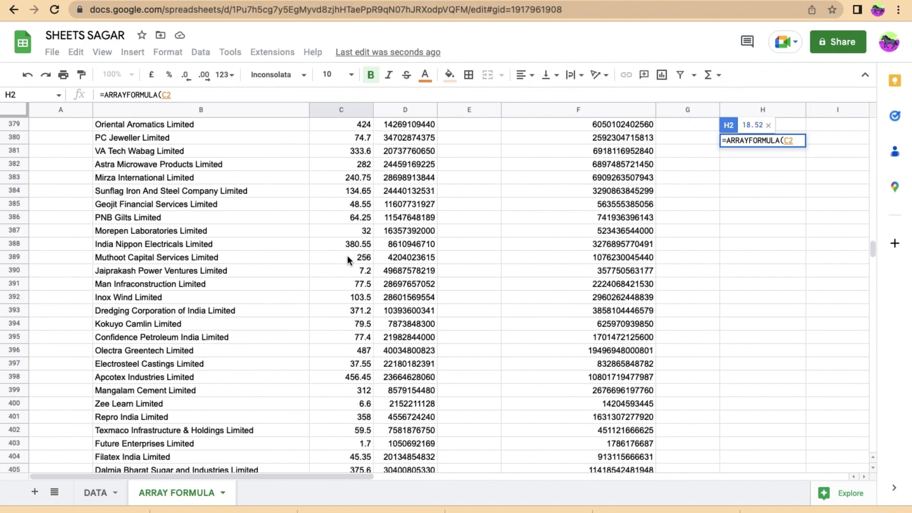
scroll(347, 260, "up", 5)
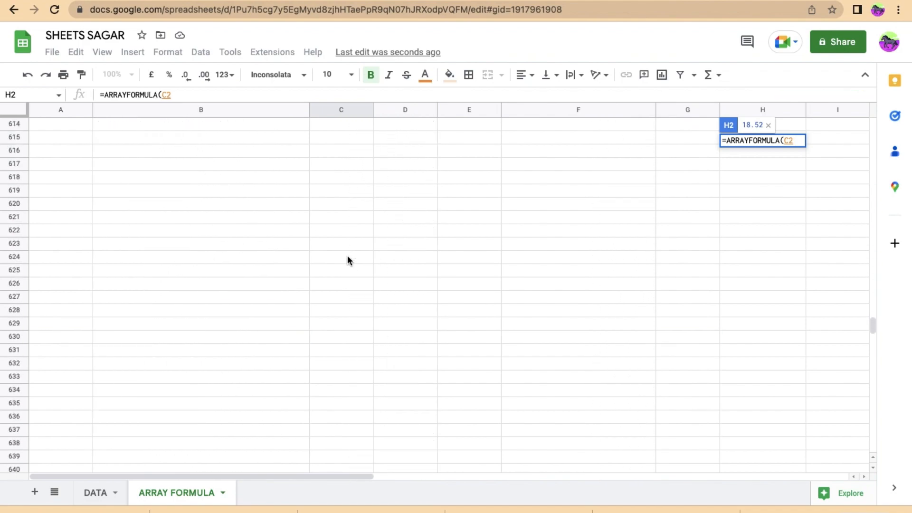
scroll(347, 260, "up", 4)
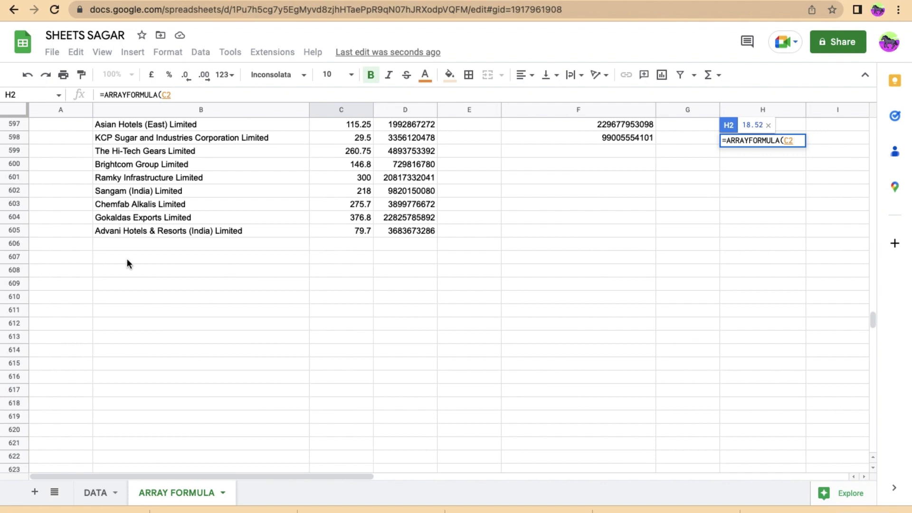
scroll(127, 259, "down", 20)
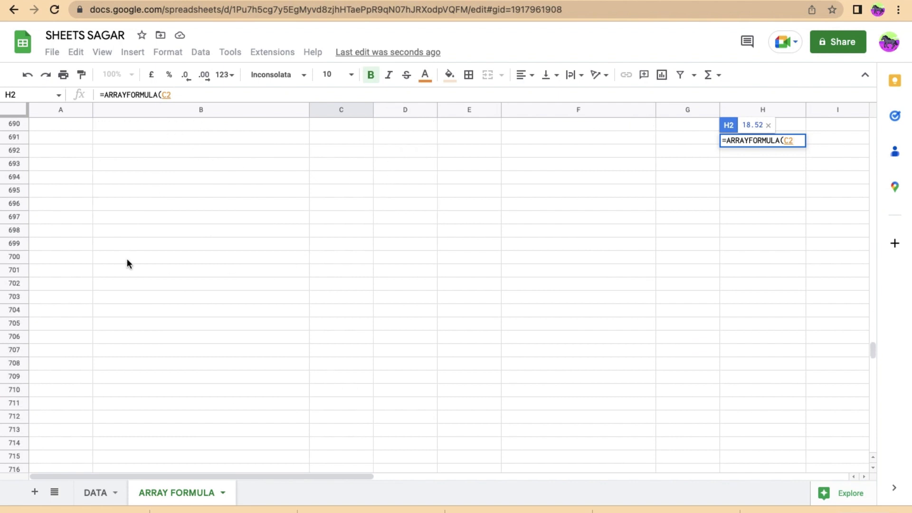
scroll(126, 264, "down", 15)
scroll(127, 263, "up", 20)
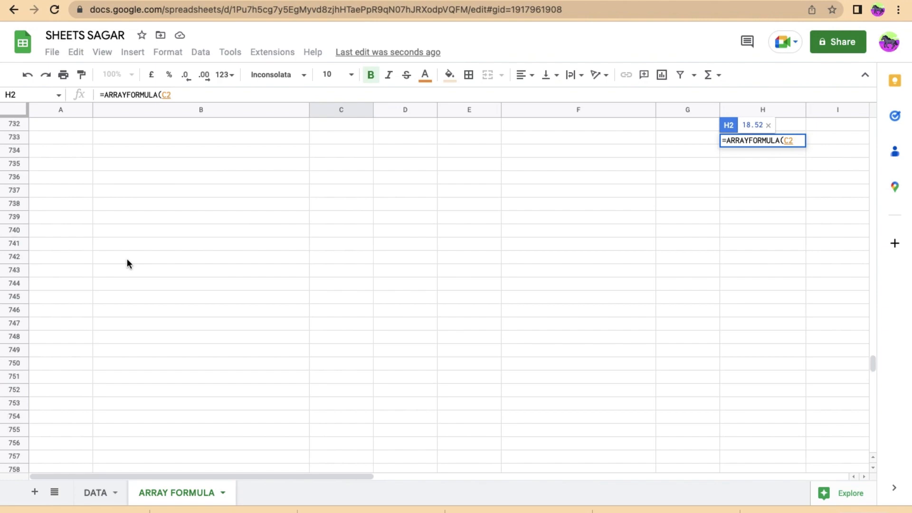
scroll(127, 259, "up", 20)
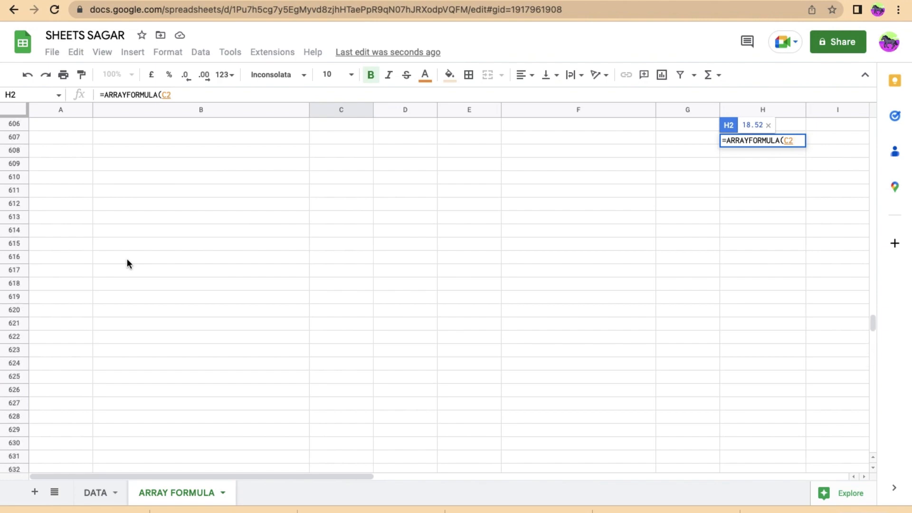
scroll(127, 258, "right", 4)
scroll(127, 260, "up", 20)
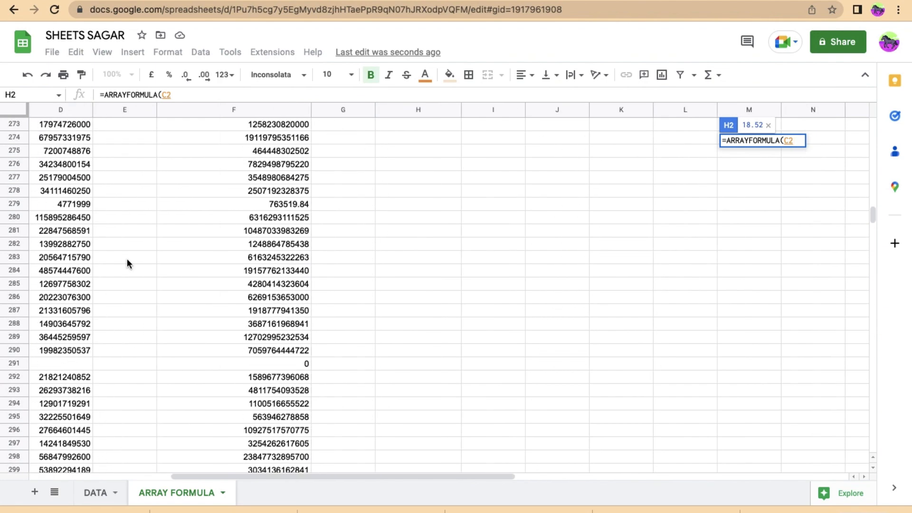
scroll(127, 261, "left", 4)
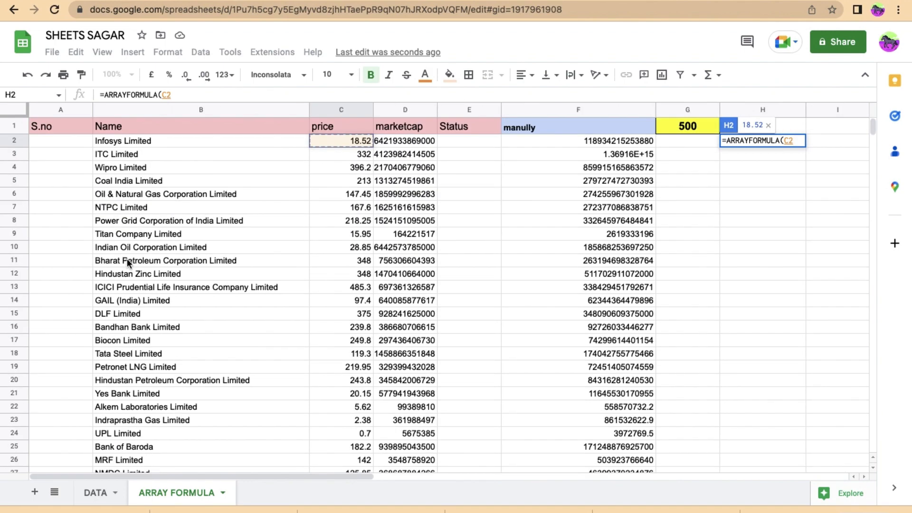
Extend the price reference in the H2 formula to the open-ended range C2:c and check its extent down to the sheet's last row.
type(":")
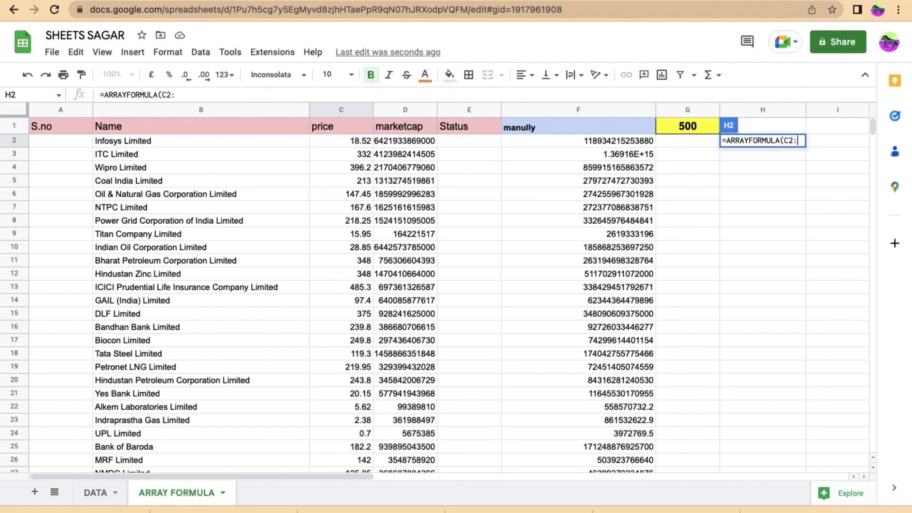
type("c")
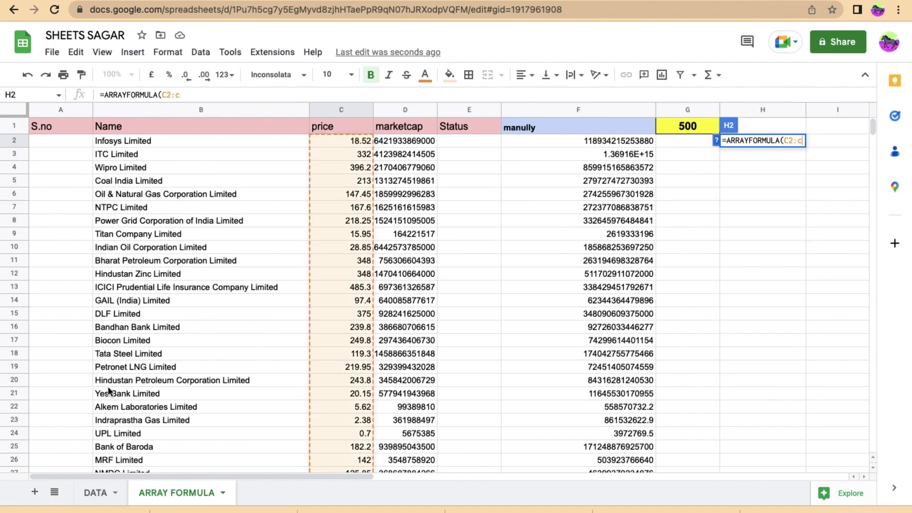
scroll(109, 389, "down", 15)
scroll(108, 389, "down", 20)
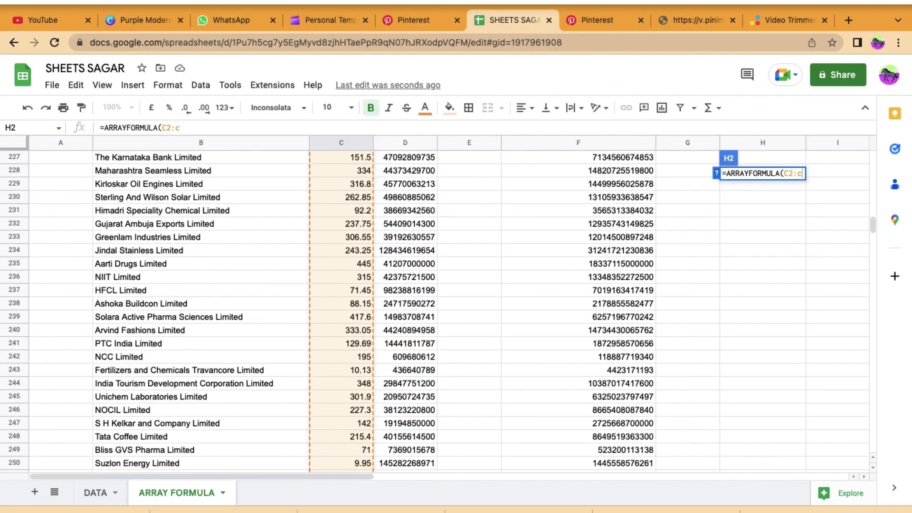
scroll(218, 338, "down", 20)
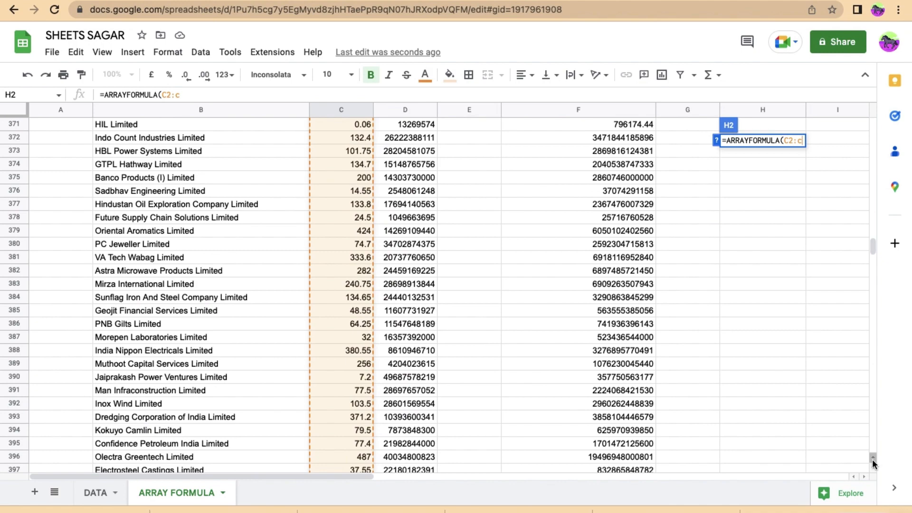
left_click(873, 447)
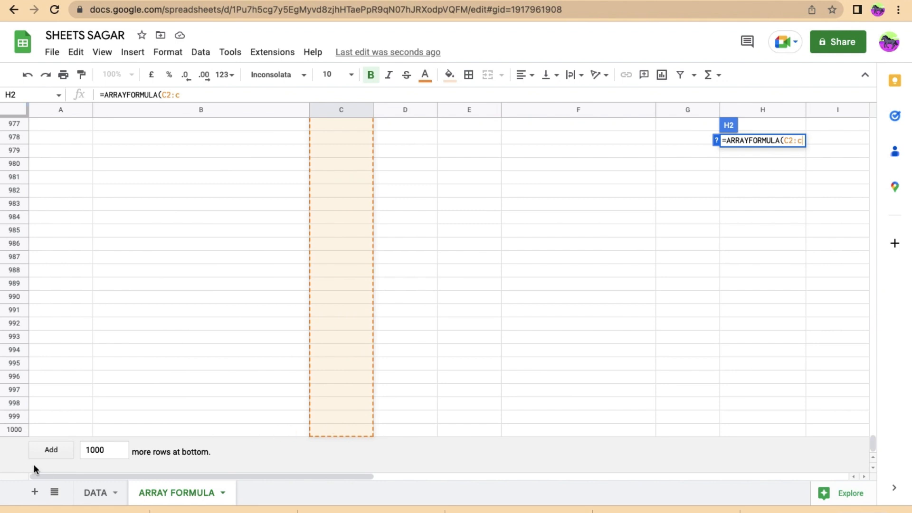
Add 1000 rows at the end of the sheet and re-enter the c ending of the range to check that it covers them.
left_click(50, 449)
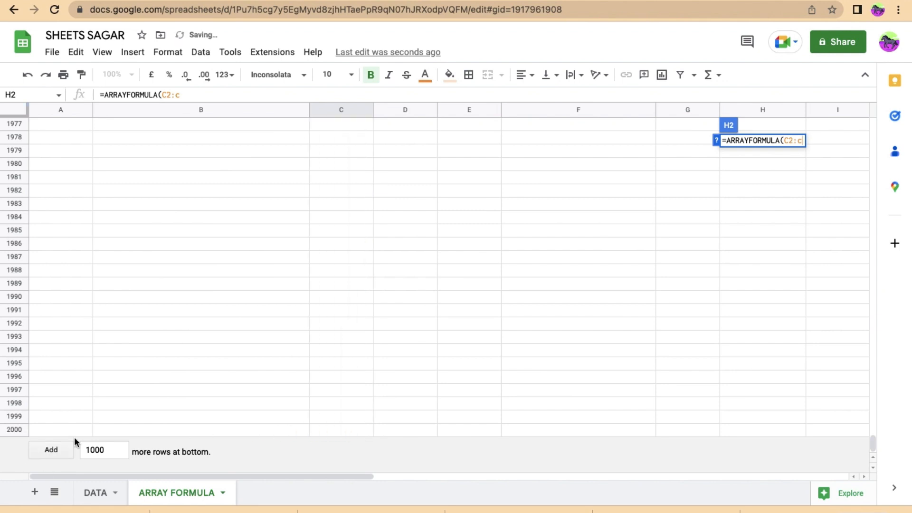
scroll(570, 301, "up", 15)
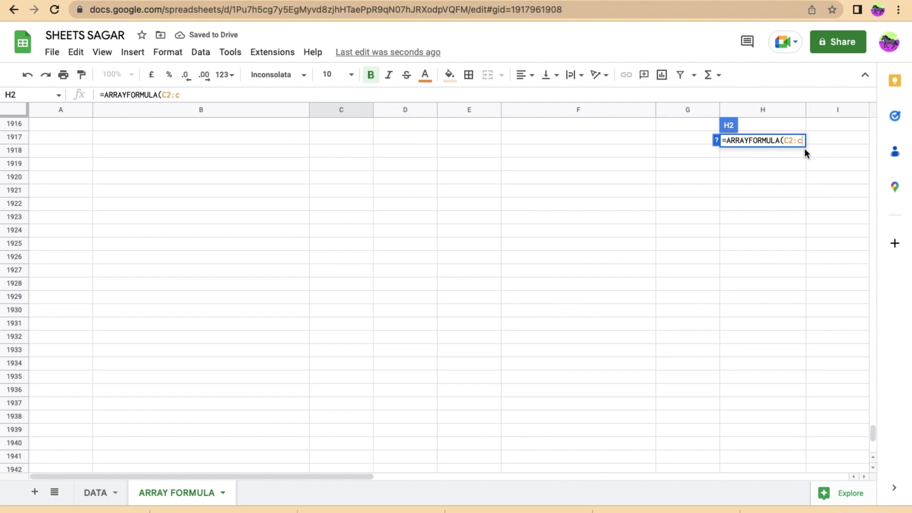
key("BackSpace")
type("c")
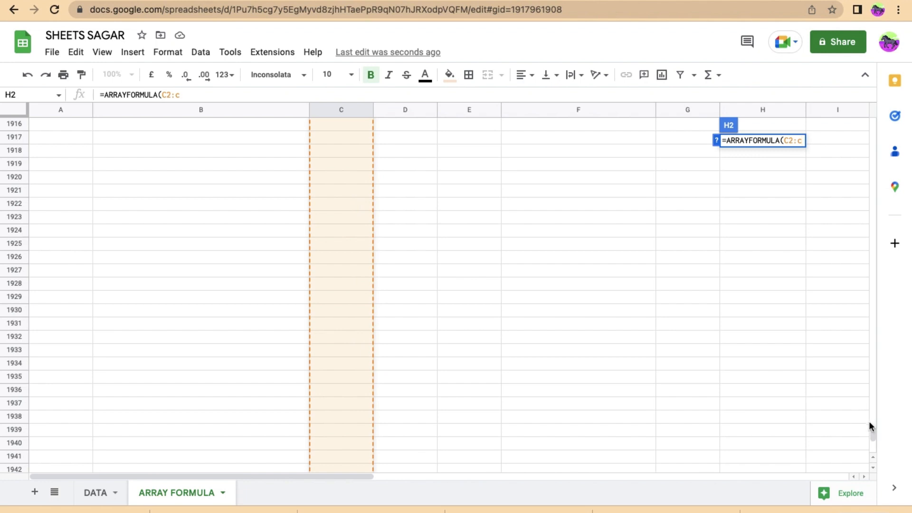
left_click_drag(872, 432, 872, 444)
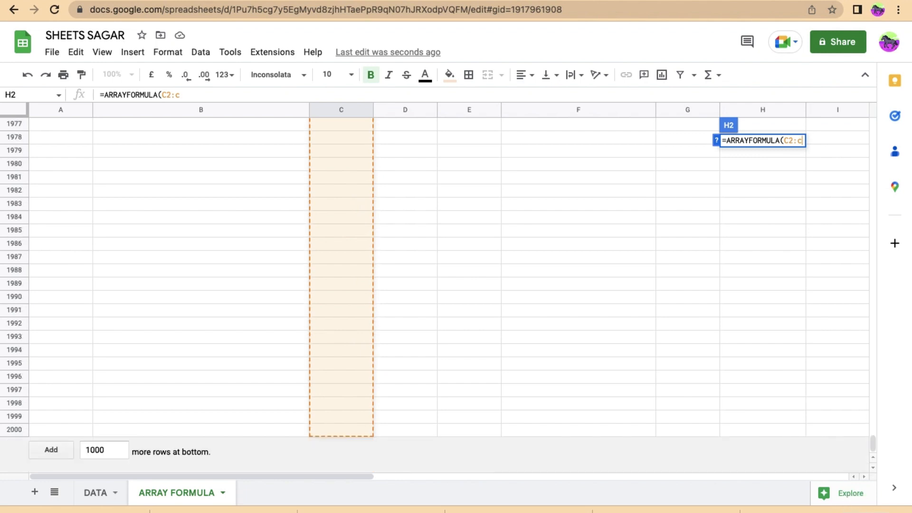
scroll(746, 289, "up", 5)
scroll(747, 287, "up", 20)
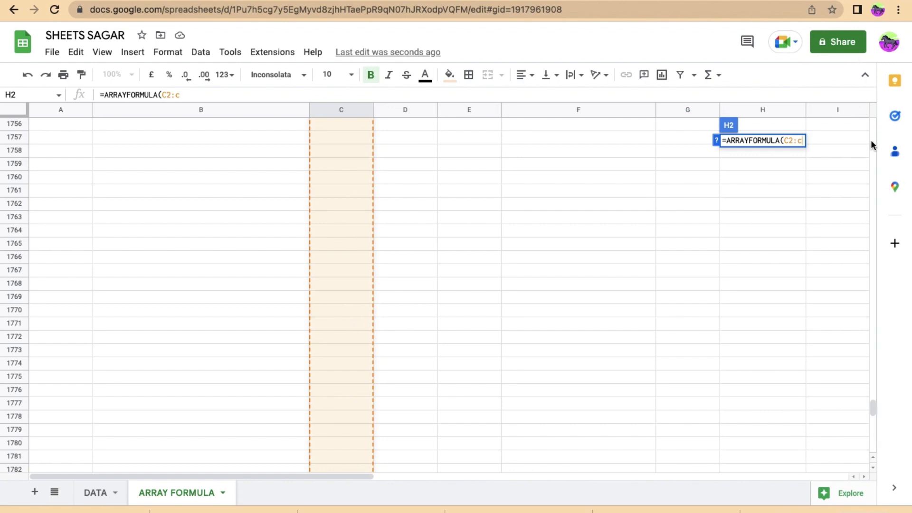
left_click_drag(871, 141, 871, 145)
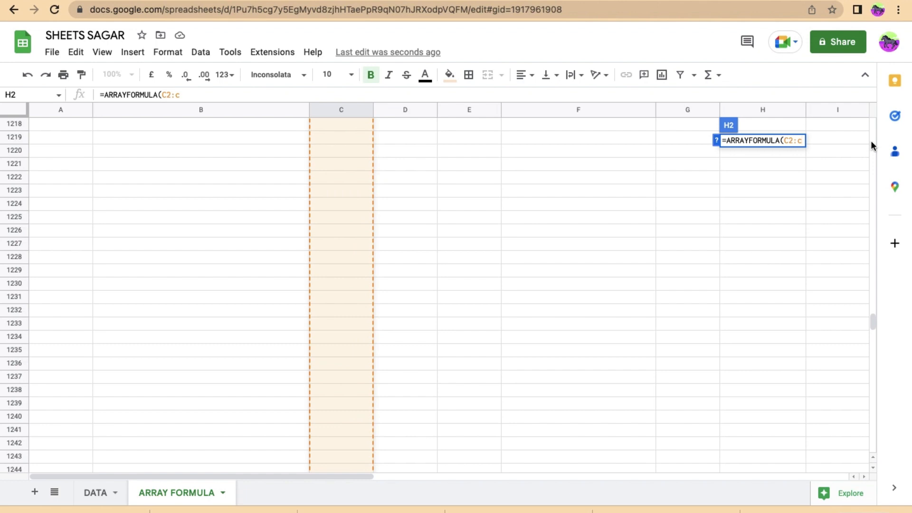
type(",")
key("Left")
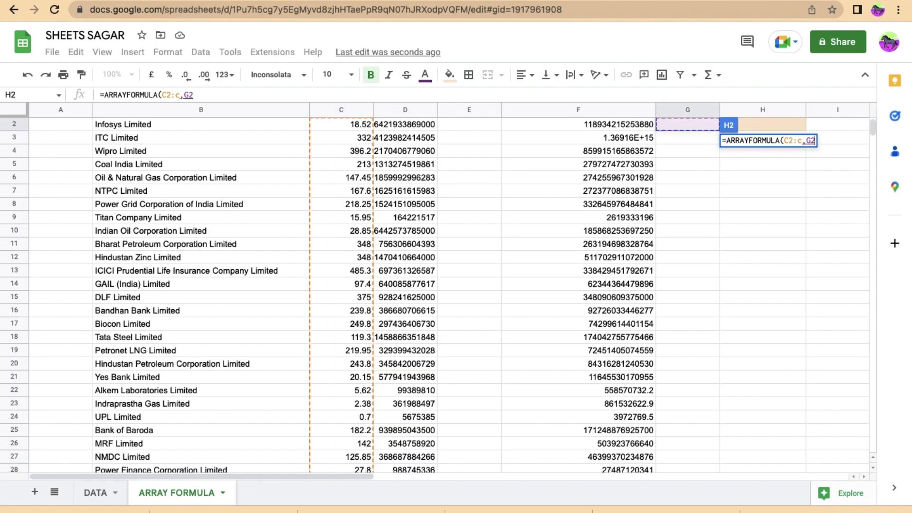
key("Left")
key("Left")
key("BackSpace")
key("BackSpace")
key("BackSpace")
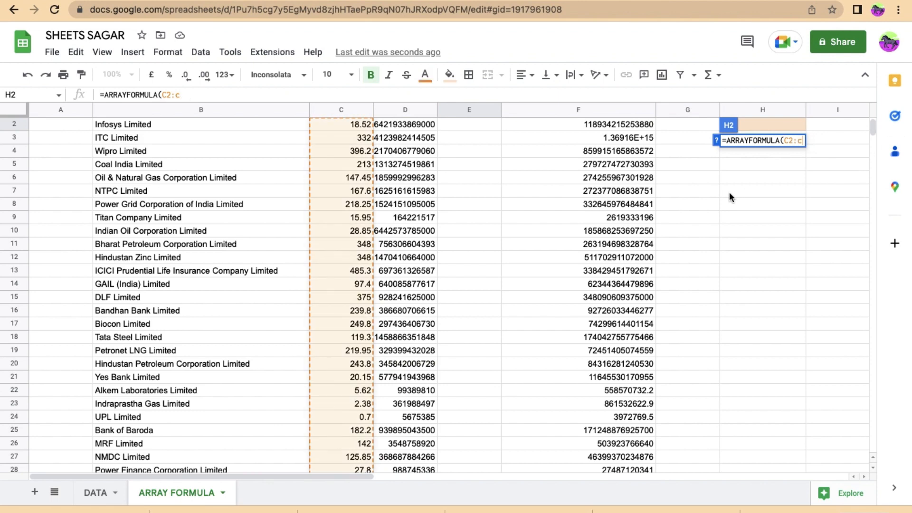
Make the price range in the H2 formula absolute as $C$2:$c and follow it with the multiplication operator.
scroll(707, 199, "up", 1)
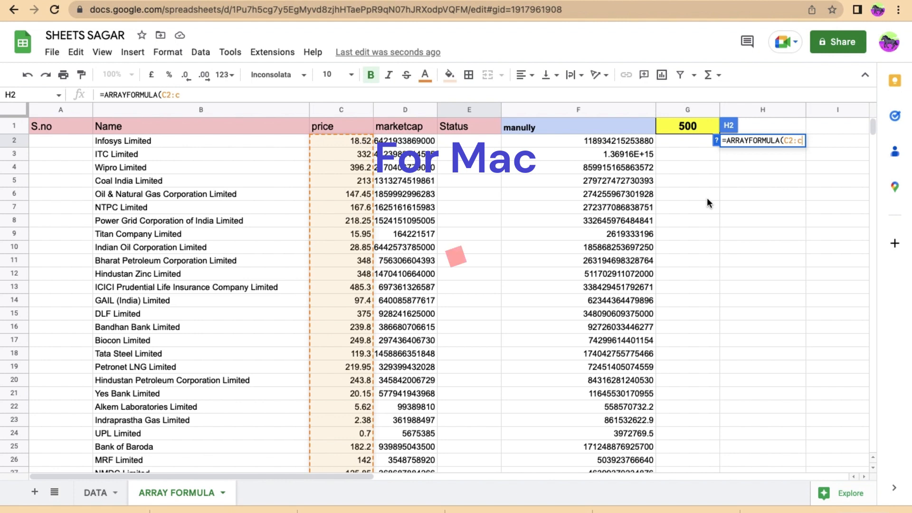
key("F4")
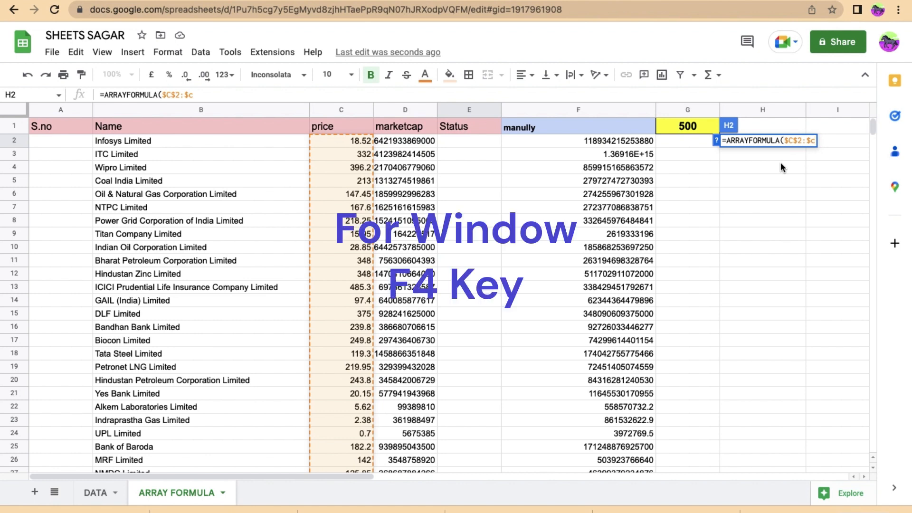
type("*")
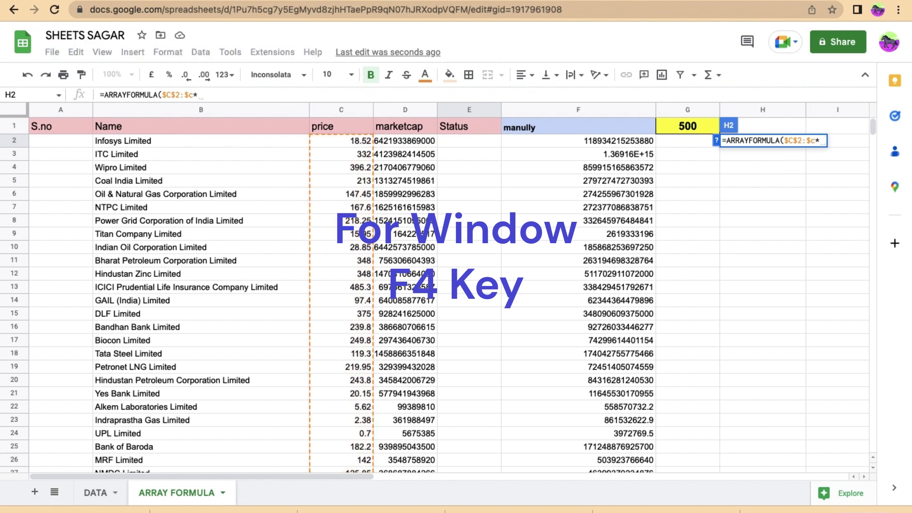
Multiply by the absolute open-ended marketcap range $D$2:$D and commit the ARRAYFORMULA in H2.
key("Left")
key("Left")
key("Left")
key("Left")
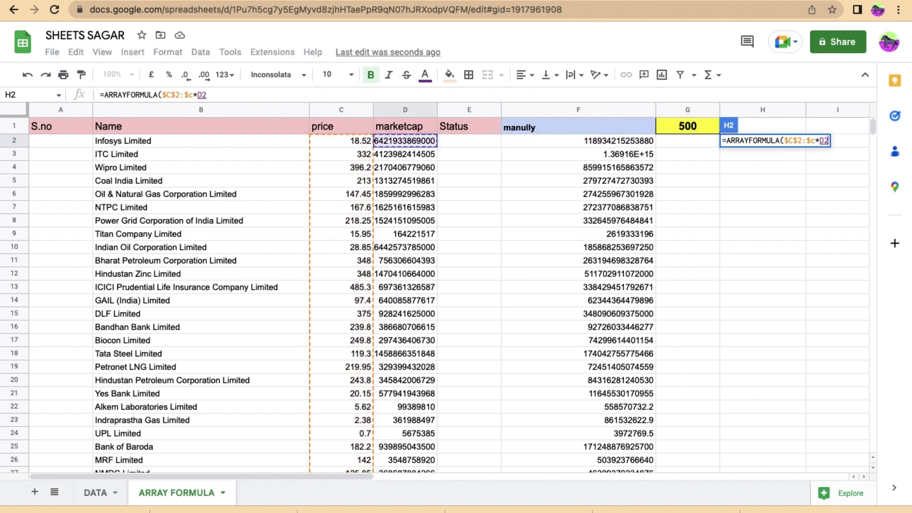
key("shift+Down")
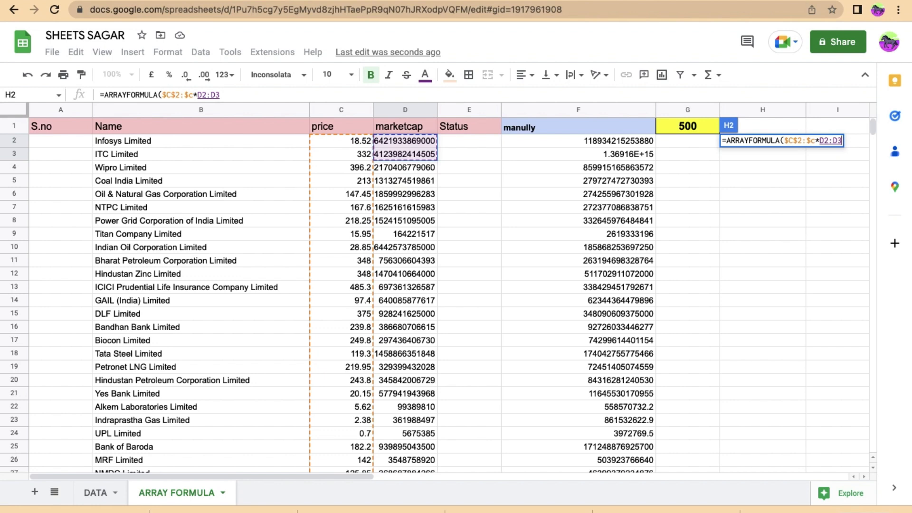
key("ctrl+shift+Down")
key("F4")
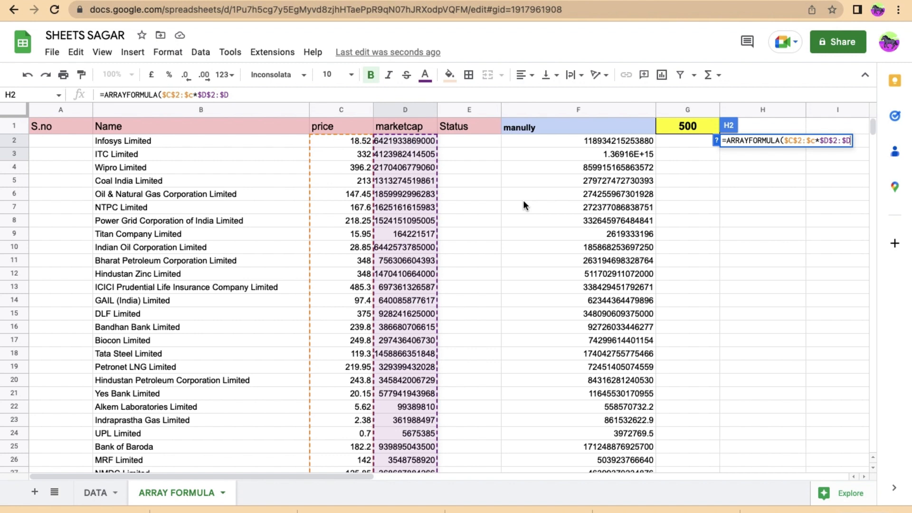
key("Return")
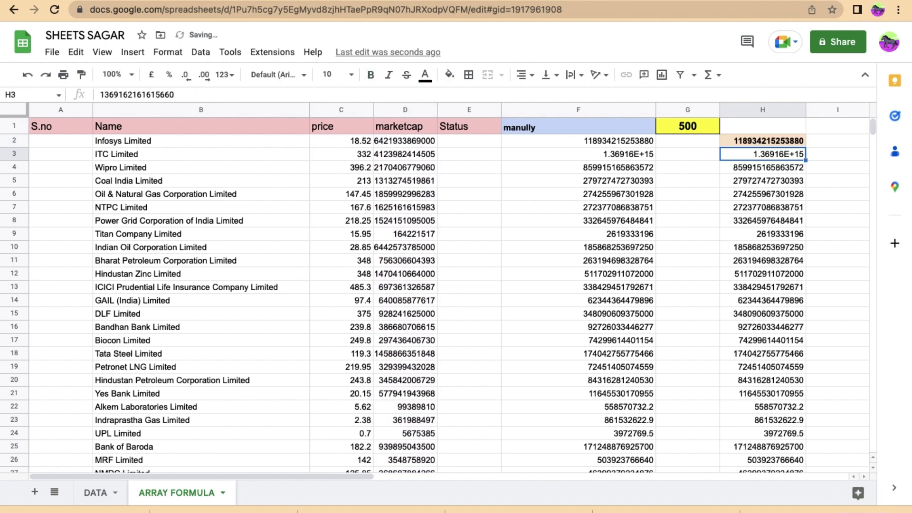
Inspect the cells below H2 in column H to see what they contain.
key("Down")
key("Down")
key("Up")
key("Up")
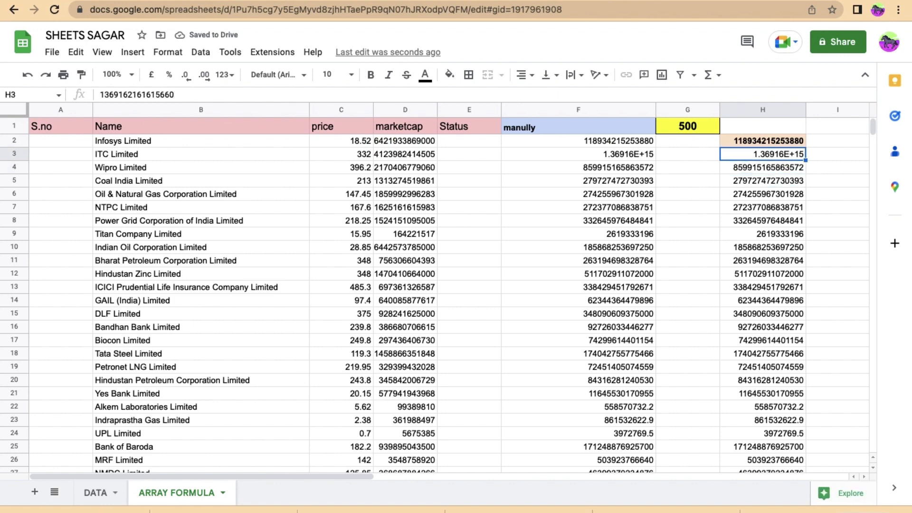
key("Up")
key("Down")
key("Right")
key("Right")
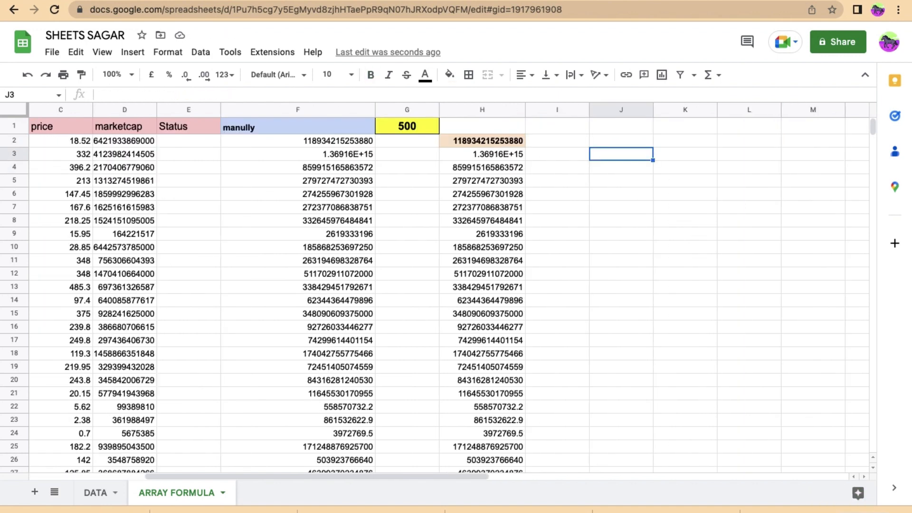
Inspect the individual row formulas in column F from row 3 to row 8 for comparison with column H.
key("Left")
key("Left")
key("Left")
key("Down")
key("Down")
key("Down")
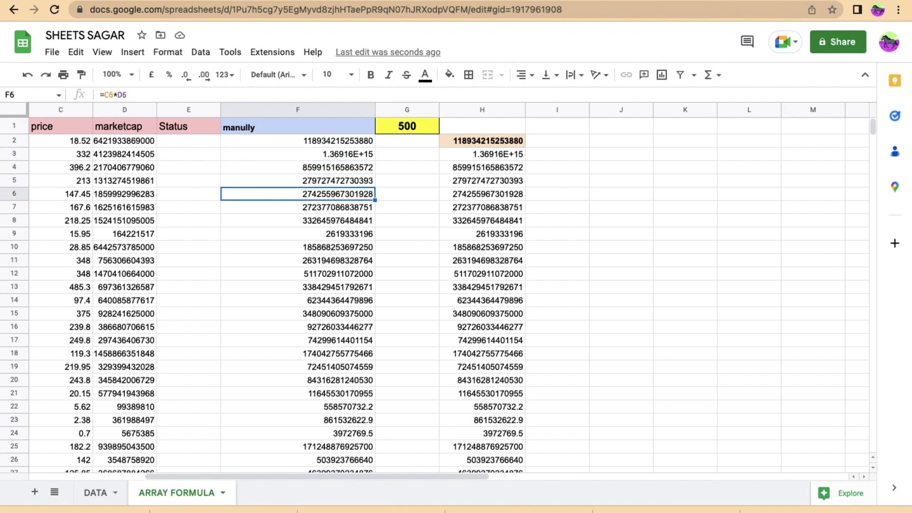
key("Up")
key("Up")
key("Down")
key("Down")
key("Down")
key("Down")
key("Right")
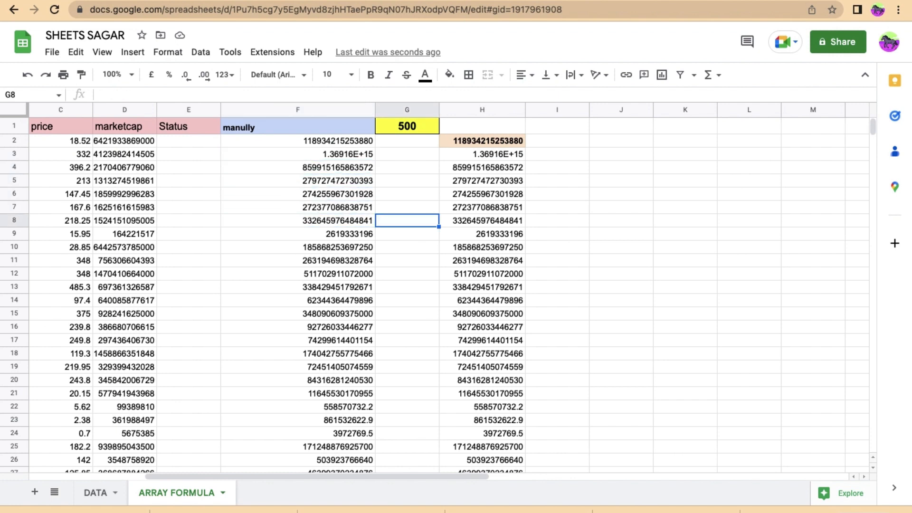
Inspect the contents of the upper cells in column H and the ARRAYFORMULA in H2.
key("Right")
key("Up")
key("Up")
key("Up")
key("Up")
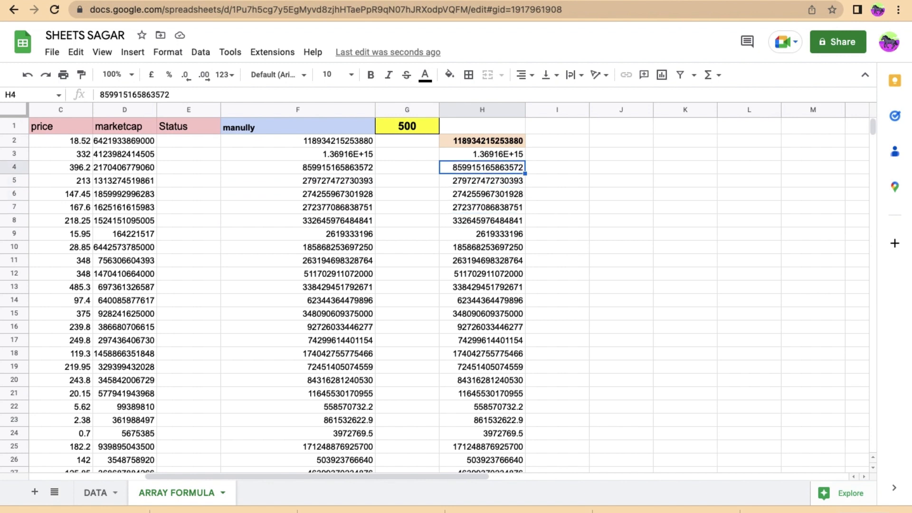
key("Down")
key("Down")
key("Up")
key("Up")
key("Up")
key("Up")
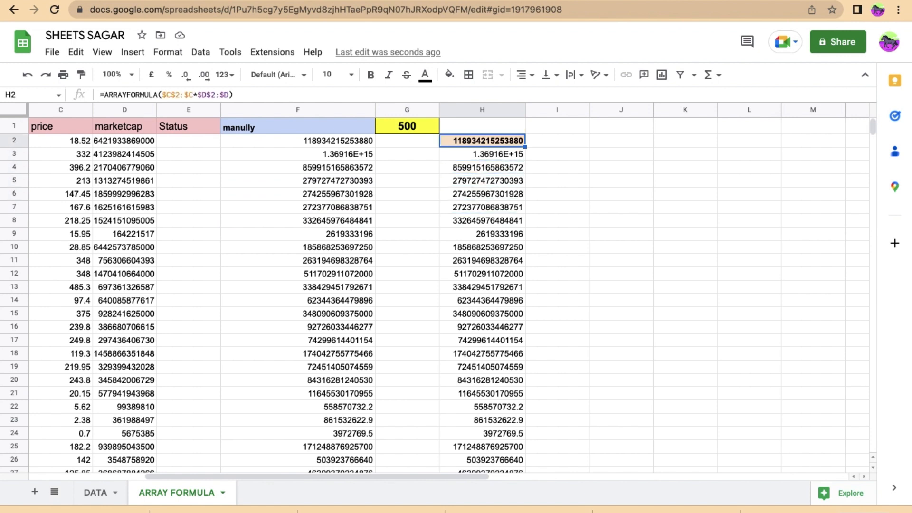
Enter the heading ARRAY FORMULA in cell H1 and make it bold.
key("Up")
type("A")
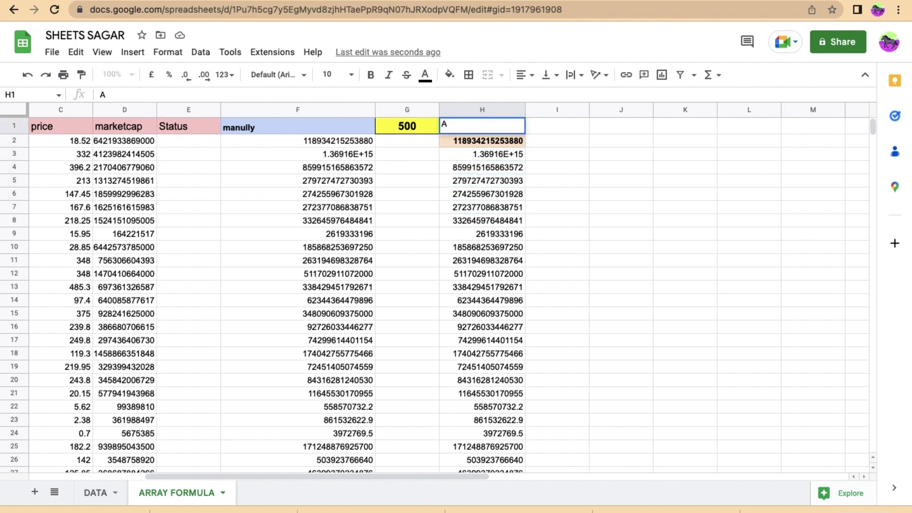
type("RRAY FORMULA")
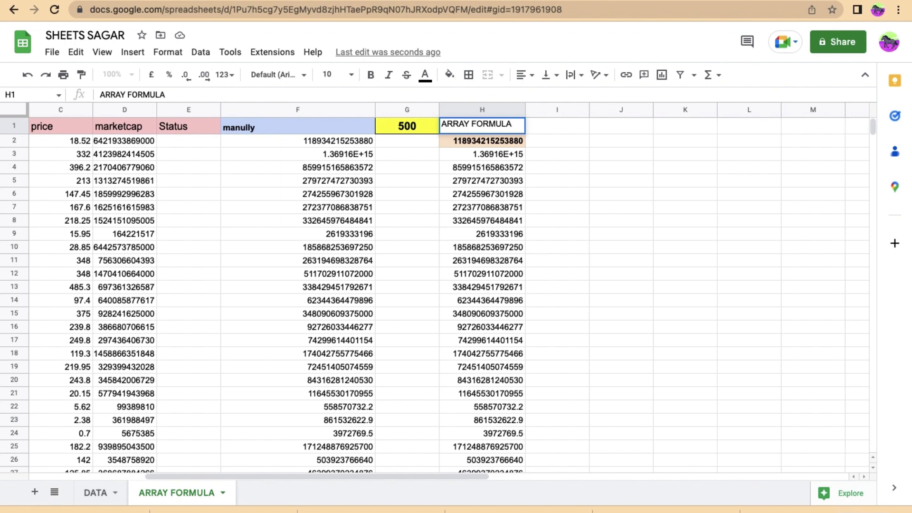
key("super+a")
key("super+b")
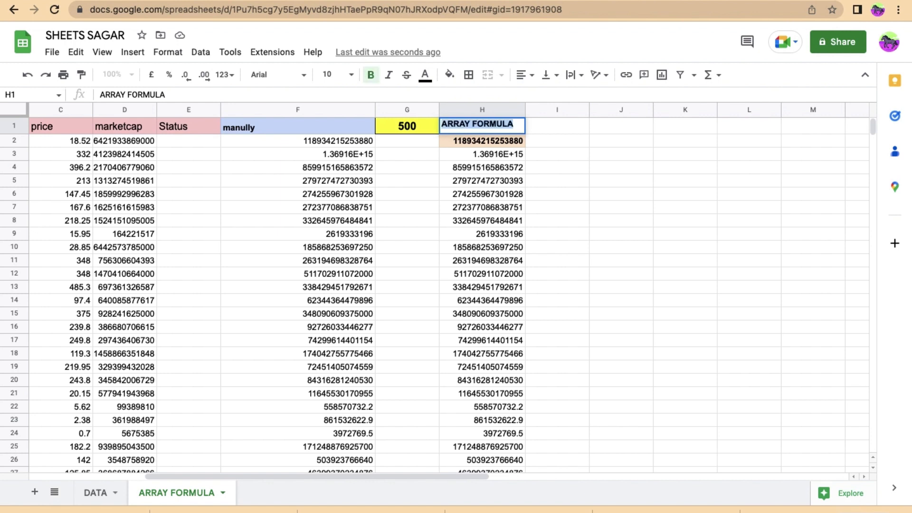
key("Return")
Inspect the ARRAYFORMULA in H2 and the contents of the cells below it down to H15.
key("Down")
key("Down")
key("Down")
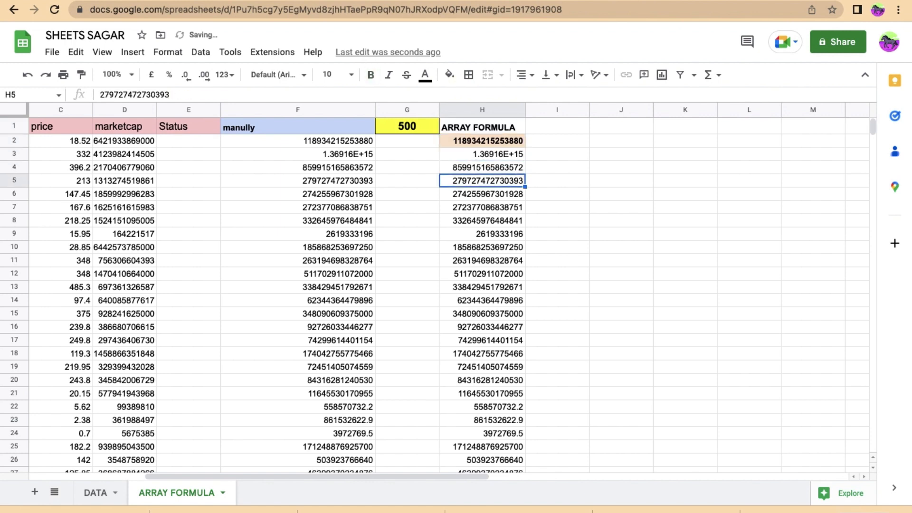
key("Up")
key("Up")
key("Up")
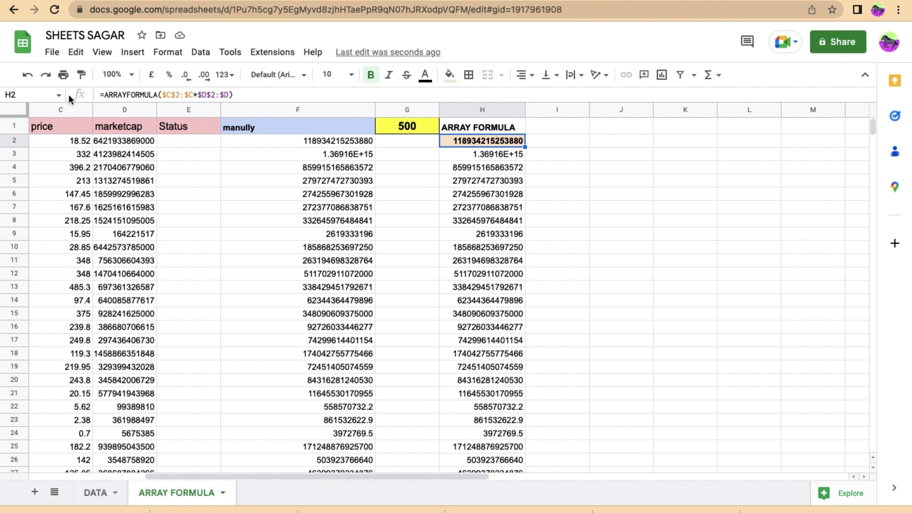
key("Down")
key("Down")
key("Down")
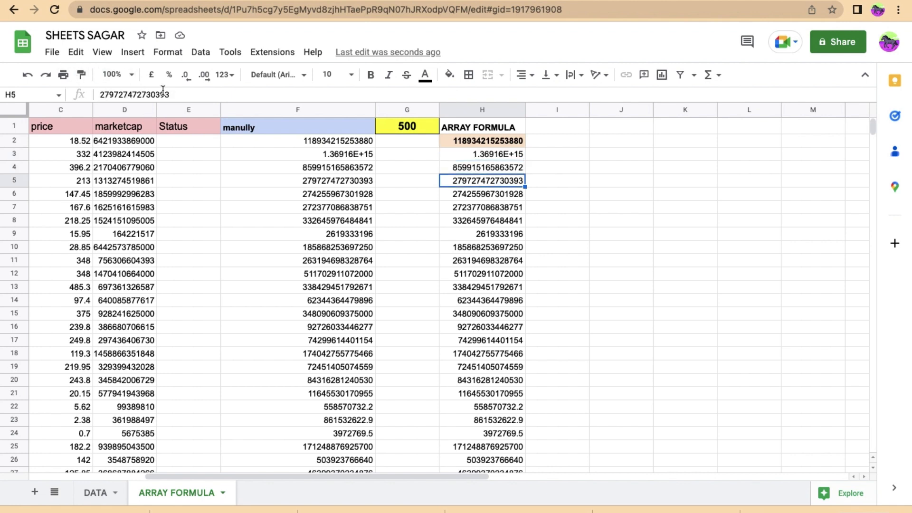
key("Down")
key("Down")
key("Down")
key("Down")
key("Down")
key("Down")
key("Down")
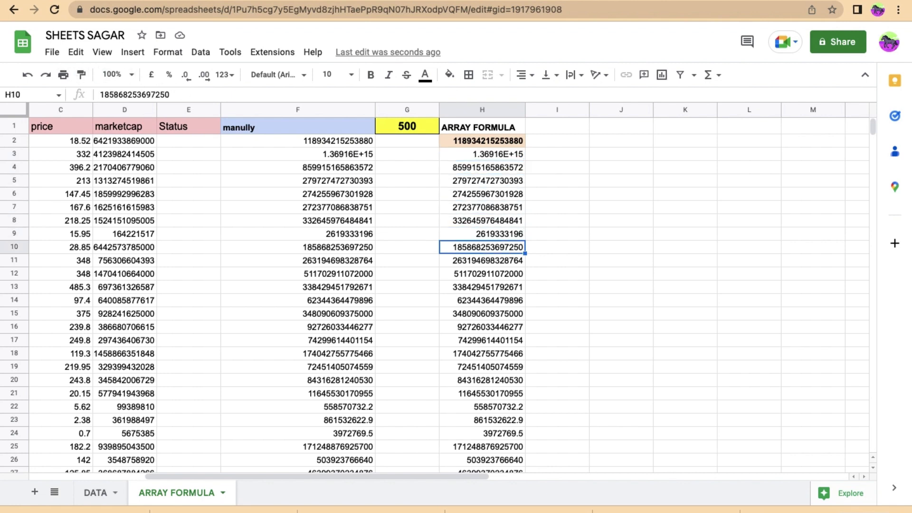
key("Down")
key("Down")
key("Down")
key("Down")
key("Down")
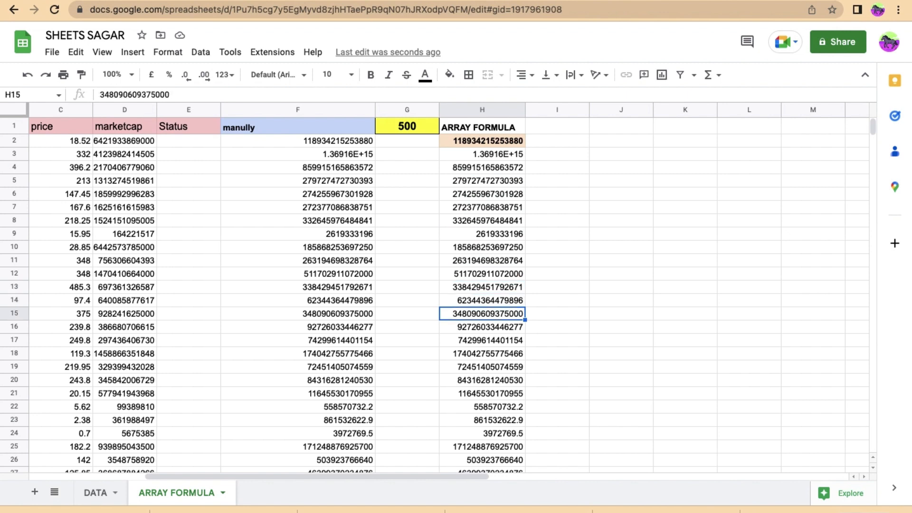
Compare the individual row formulas around F17 and F18 with the content of H18.
key("Left")
key("Left")
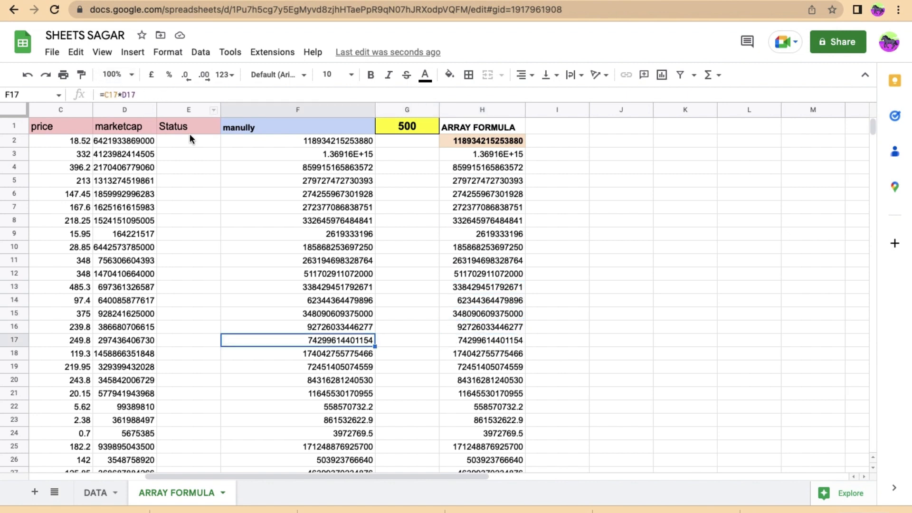
key("Down")
key("Down")
key("Up")
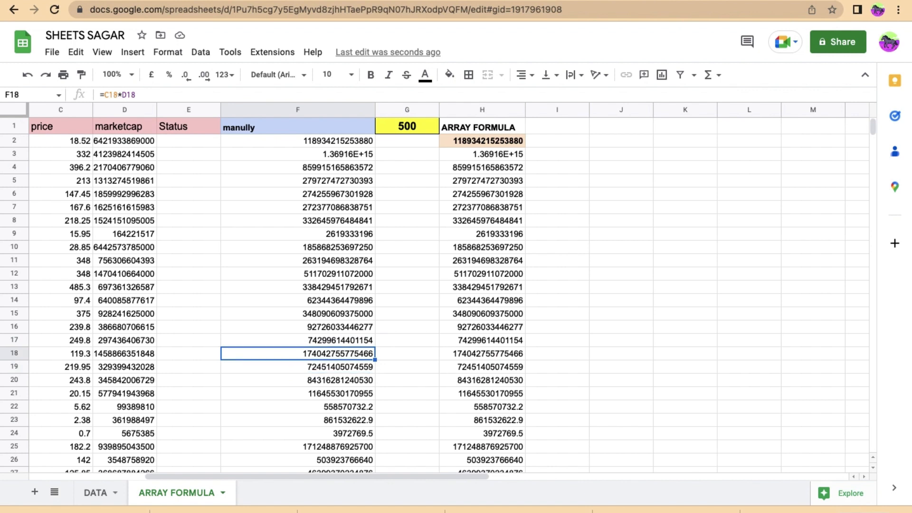
key("Right")
key("Right")
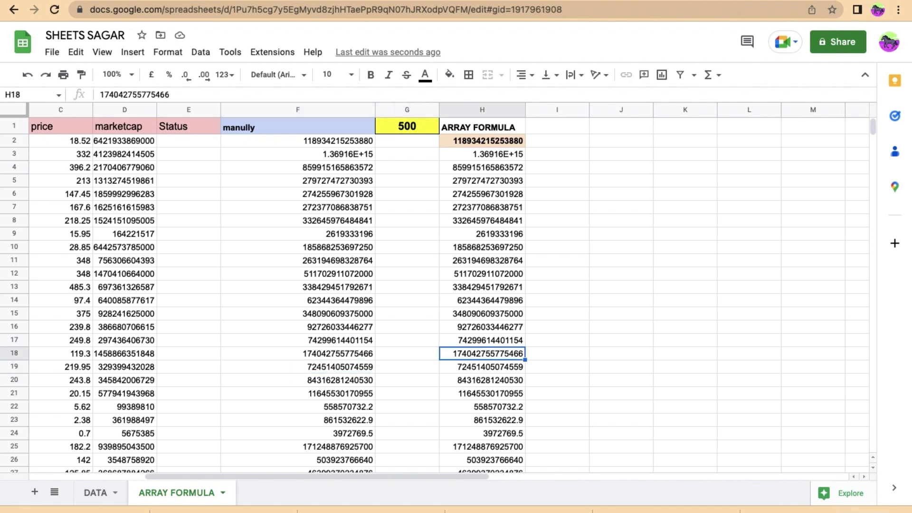
Examine how far down the sheet the ARRAYFORMULA results in column H extend.
key("ctrl+Down")
key("Up")
key("Up")
key("Up")
key("Up")
key("Up")
key("Up")
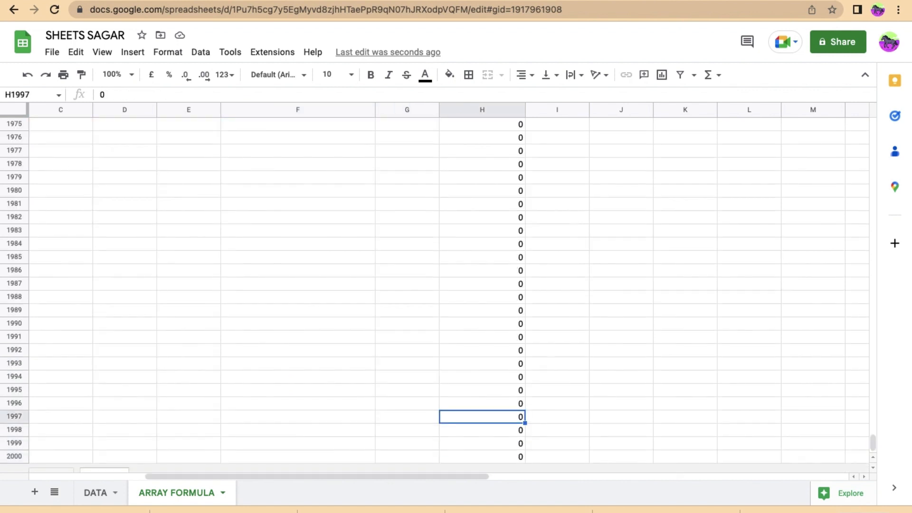
key("Up")
key("ctrl+Up")
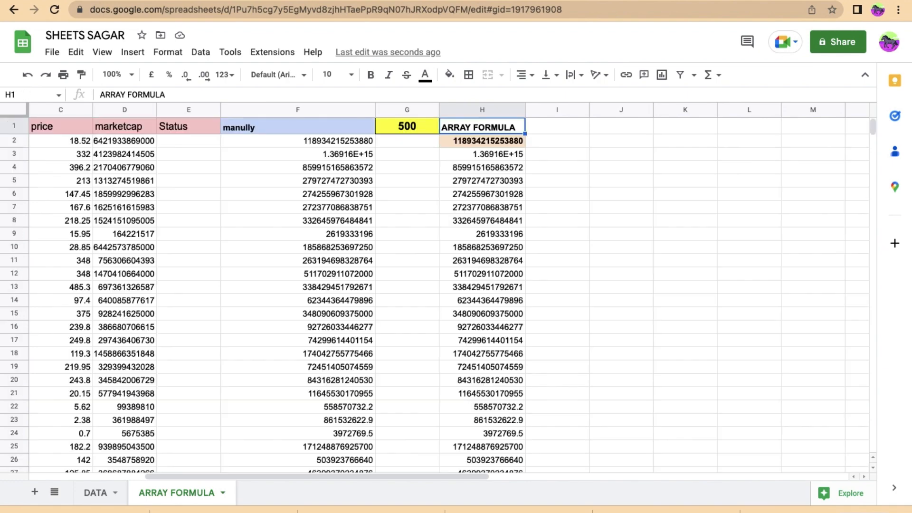
Find where the manually filled formulas in column F end and compare that row with column H.
key("Down")
key("Down")
key("Left")
key("Left")
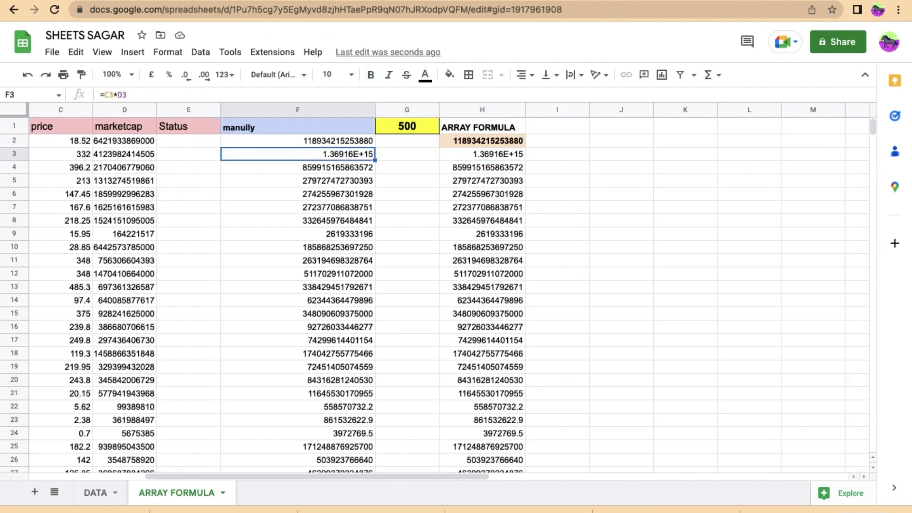
key("ctrl+Down")
key("Down")
key("Down")
key("Down")
key("Up")
key("Up")
key("Up")
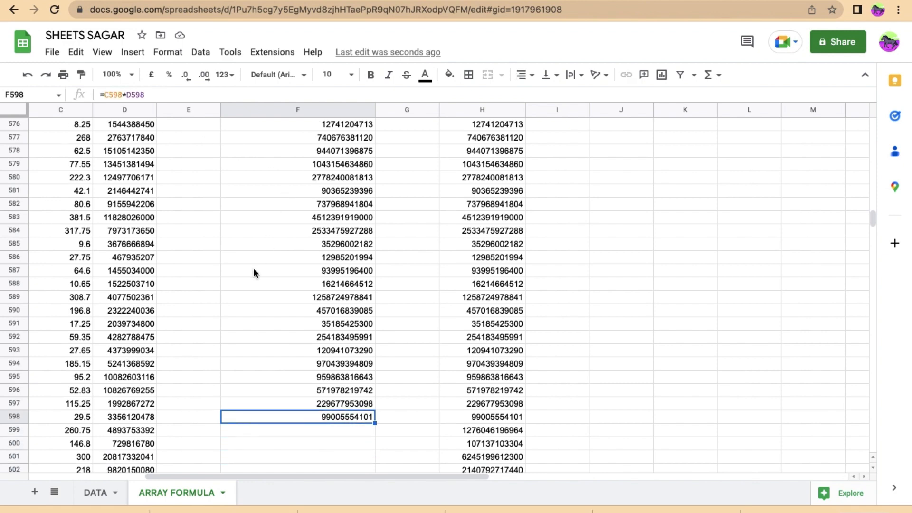
Set the price limit in cell G1 to 10 to shorten the stock list.
scroll(317, 258, "up", 20)
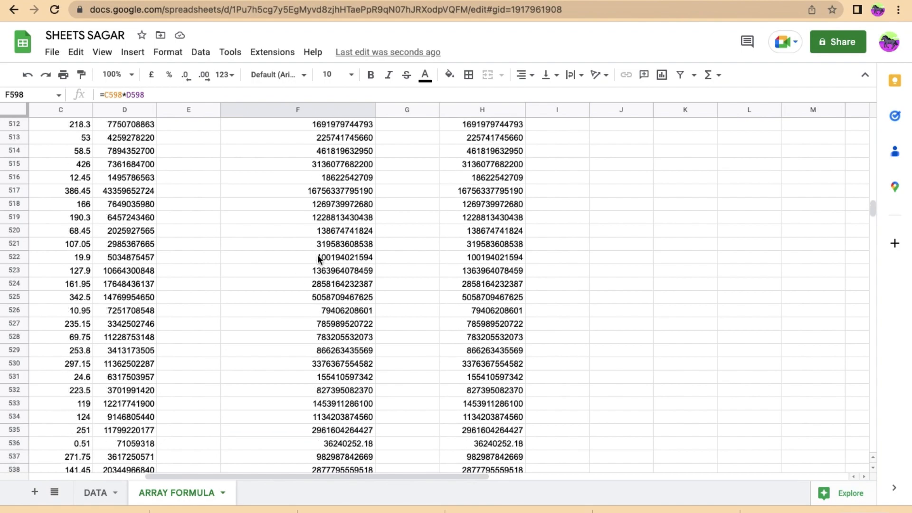
scroll(319, 259, "up", 20)
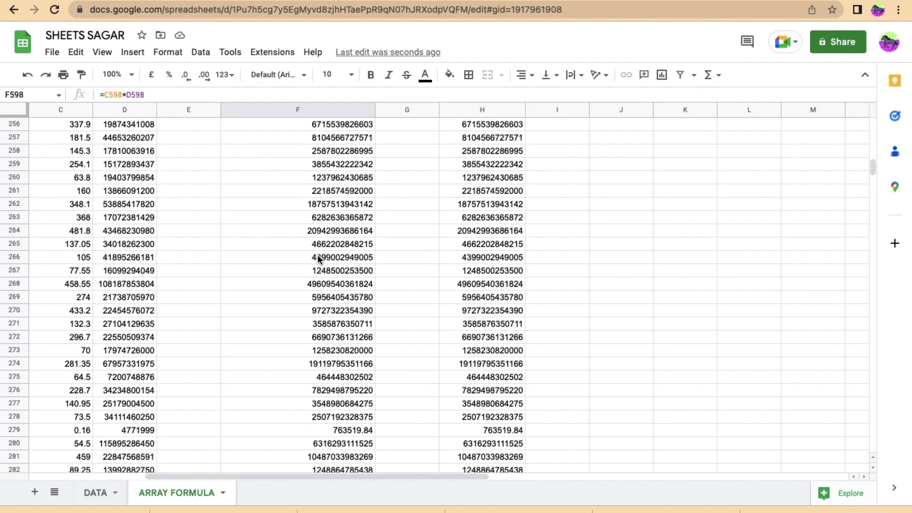
scroll(318, 258, "up", 20)
scroll(318, 257, "left", 3)
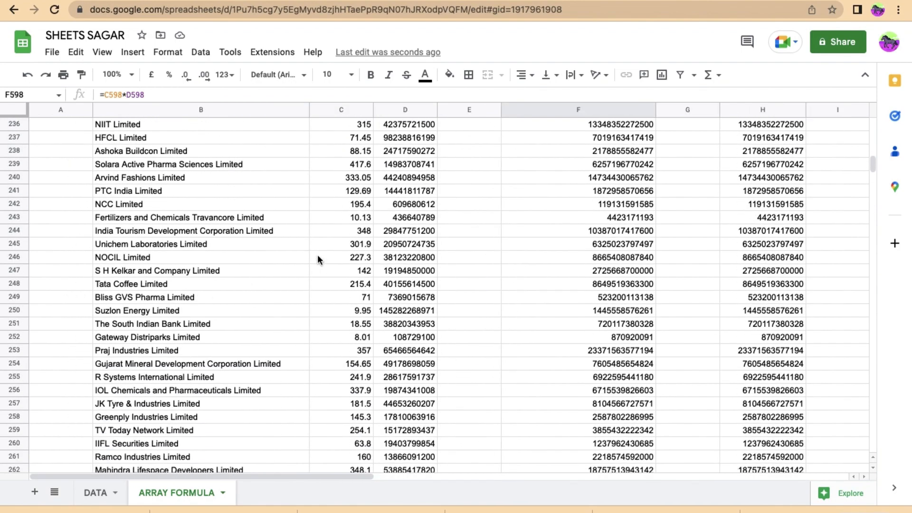
scroll(317, 257, "up", 20)
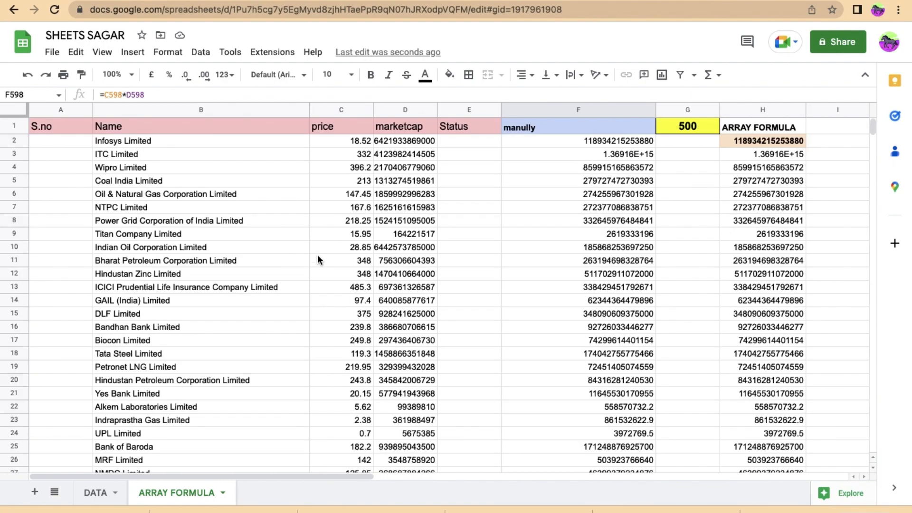
left_click(695, 126)
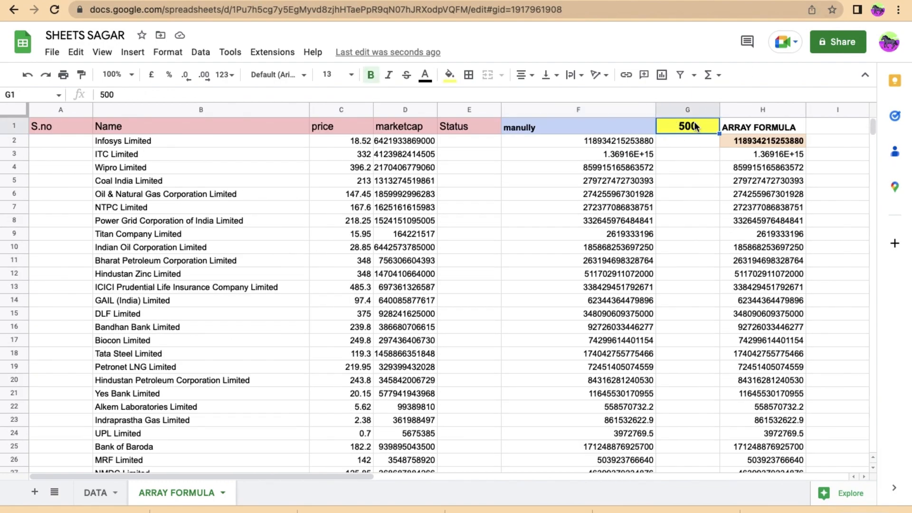
type("10")
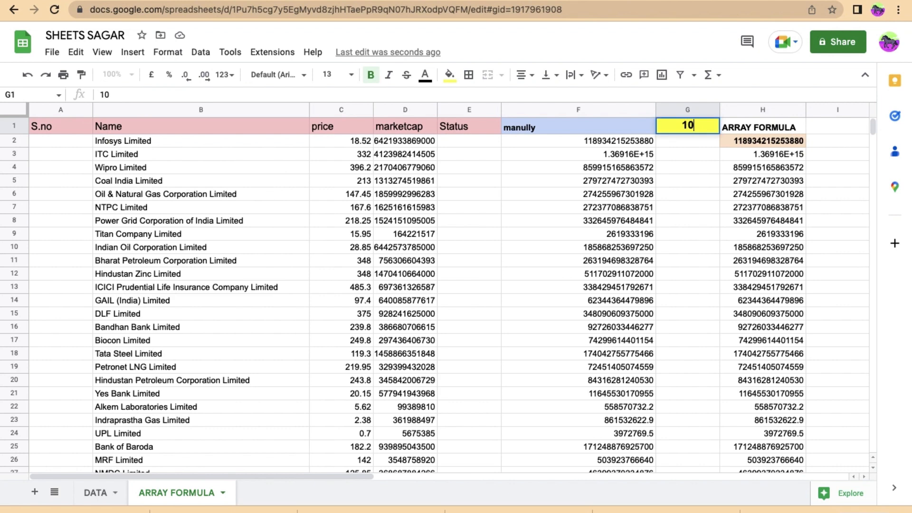
key("Return")
Examine the manual formula in F595 near the end of column F and compare it with H595.
key("Left")
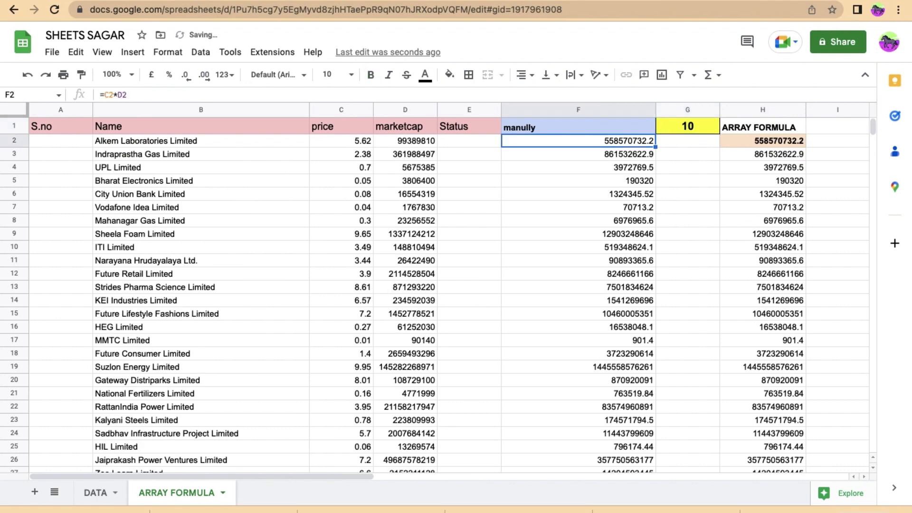
key("super+Down")
key("Up")
key("Up")
key("Up")
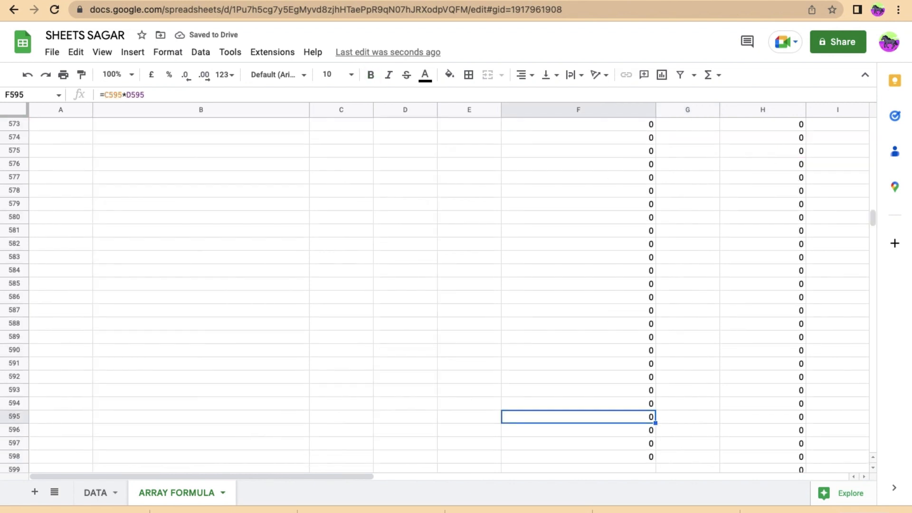
key("Left")
key("Right")
key("Return")
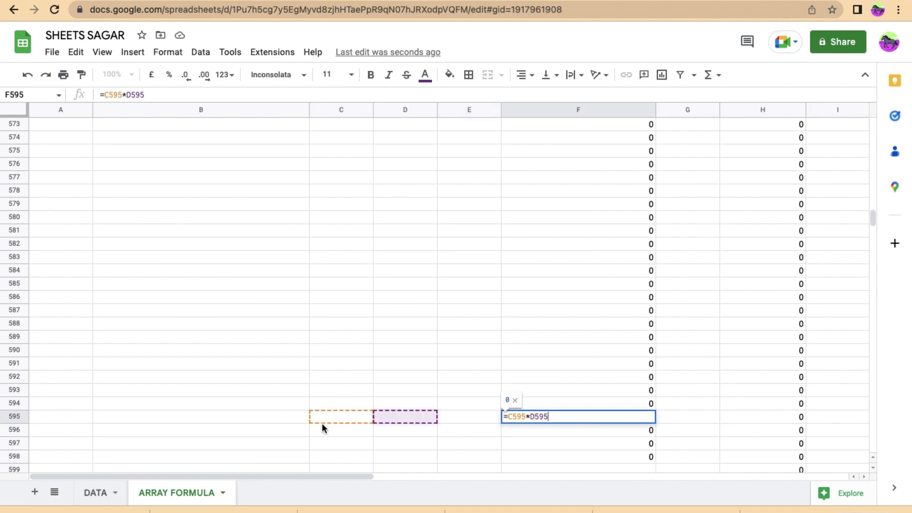
key("Return")
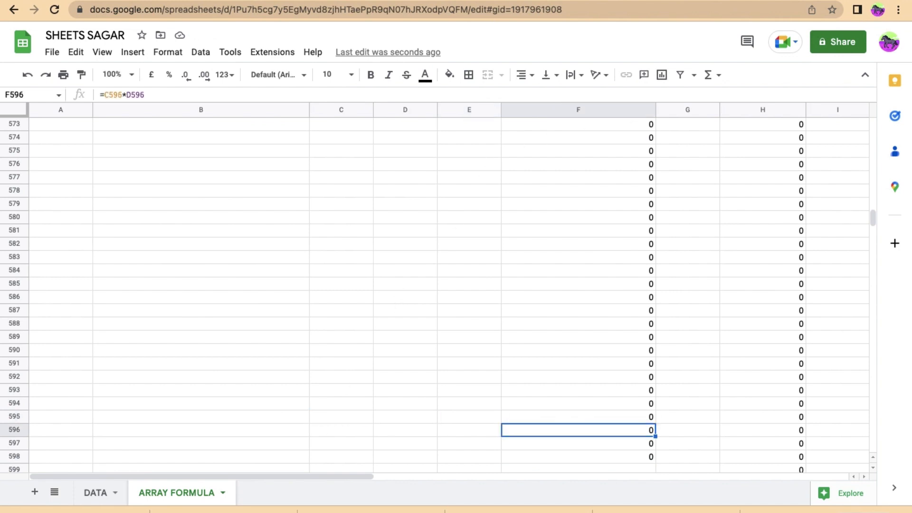
key("Up")
key("Right")
key("Right")
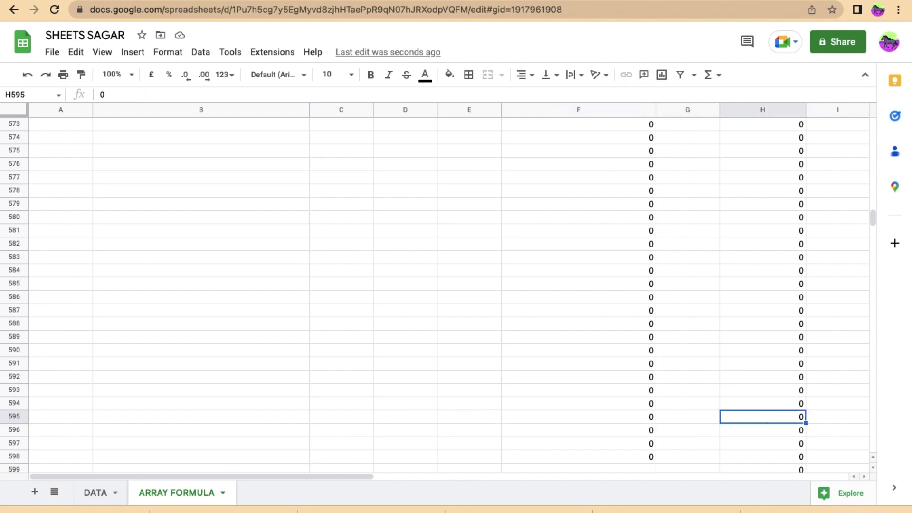
Review row 2 from the price cell across to the manual formula in F2 and the ARRAYFORMULA in H2.
key("ctrl+Up")
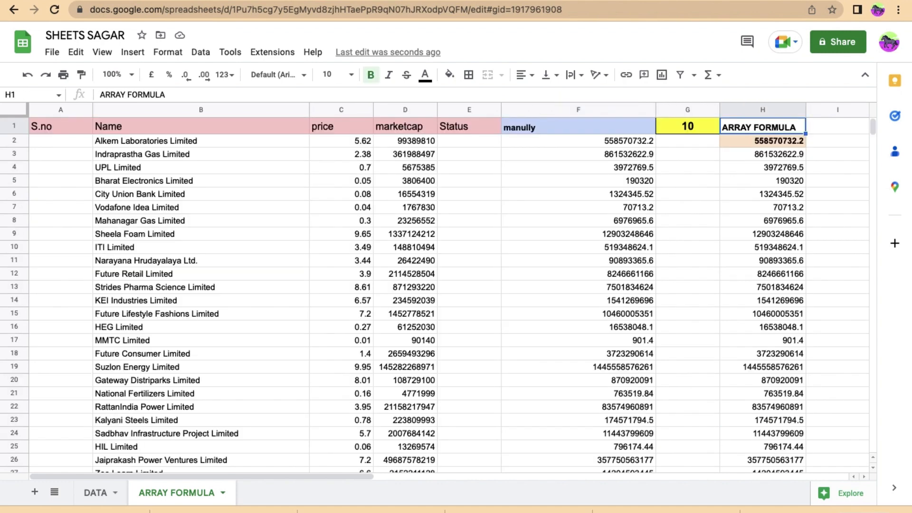
key("Down")
key("Down")
key("Down")
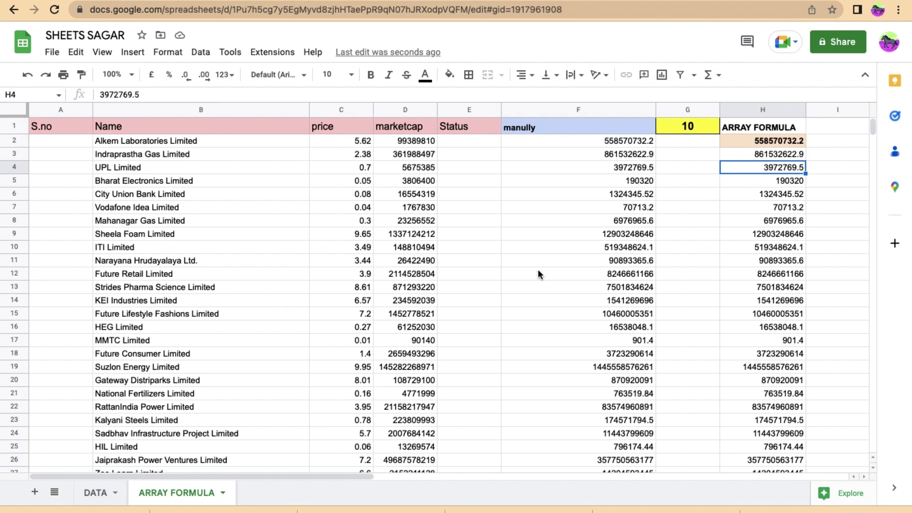
left_click(611, 145)
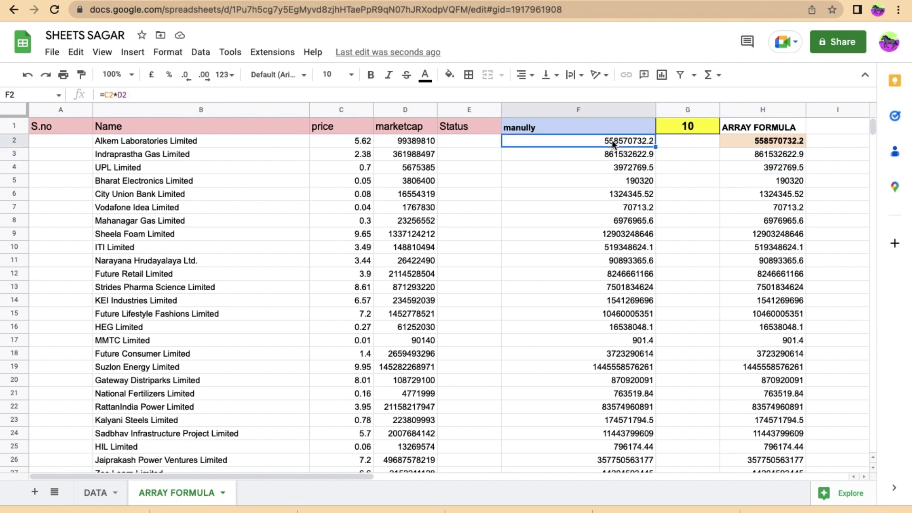
key("Left")
key("Left")
key("Left")
key("Right")
key("Right")
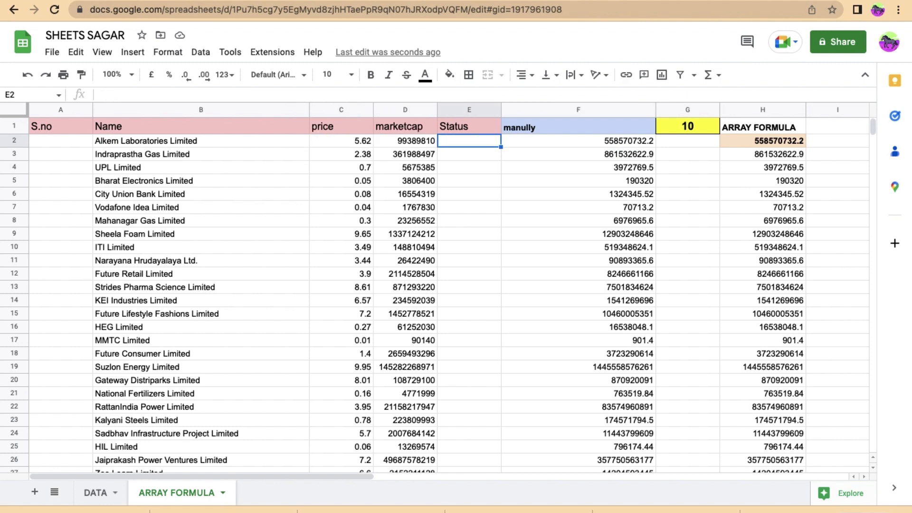
key("Right")
key("Right")
key("Left")
key("Left")
key("Left")
key("Left")
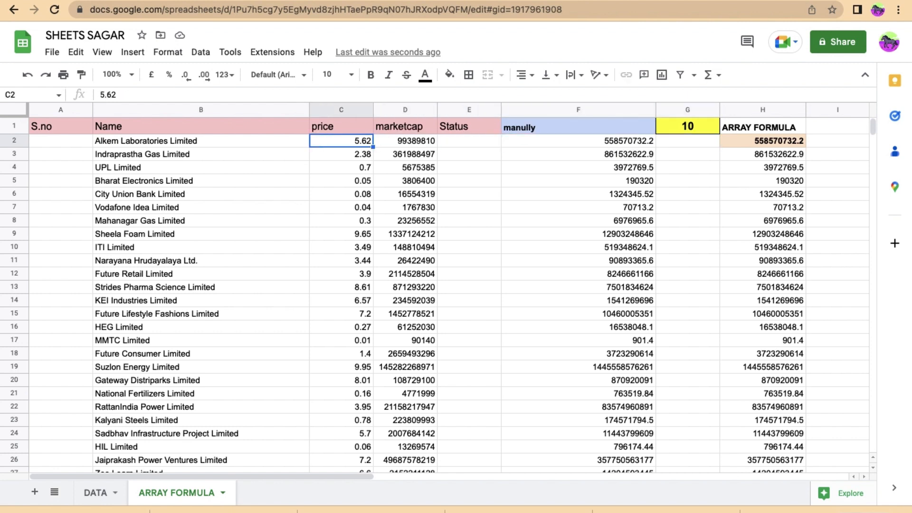
key("Right")
key("Right")
key("Right")
key("Right")
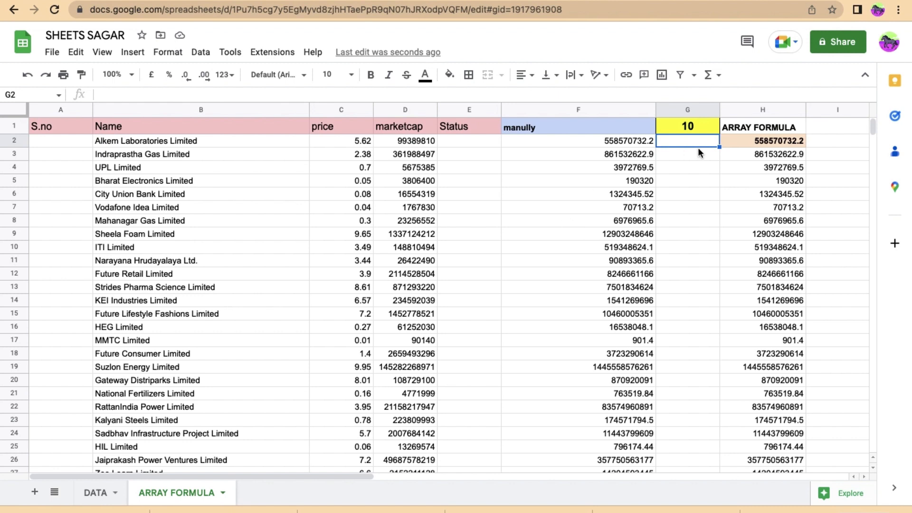
left_click(774, 158)
key("Up")
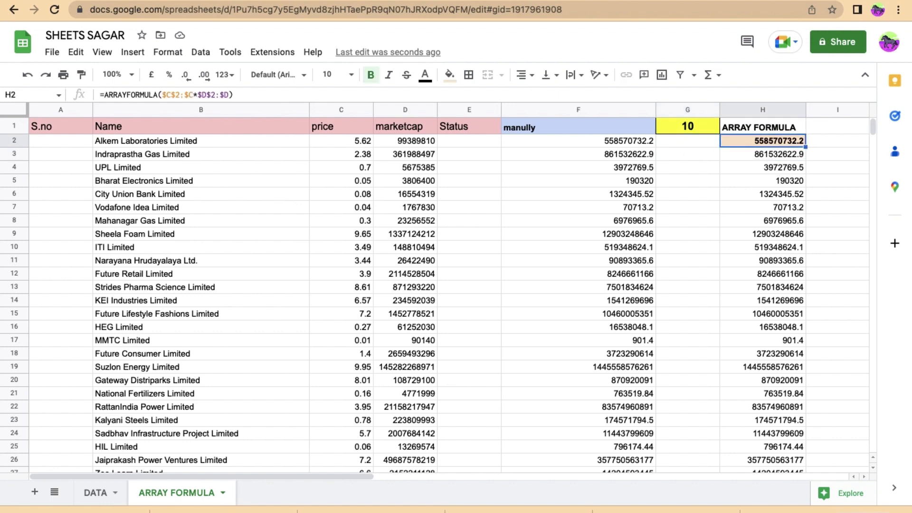
Inspect the ARRAYFORMULA in H2 and find how far down its results and column F's manual formulas extend.
key("Return")
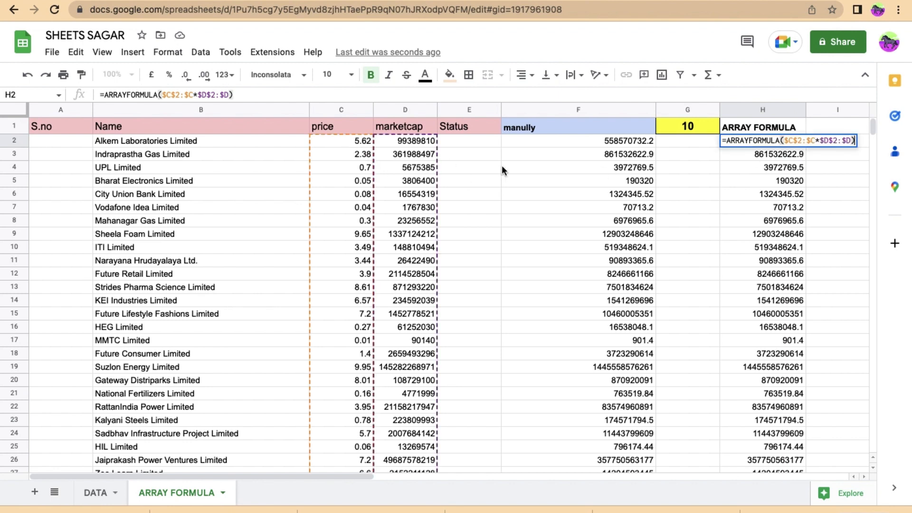
key("Return")
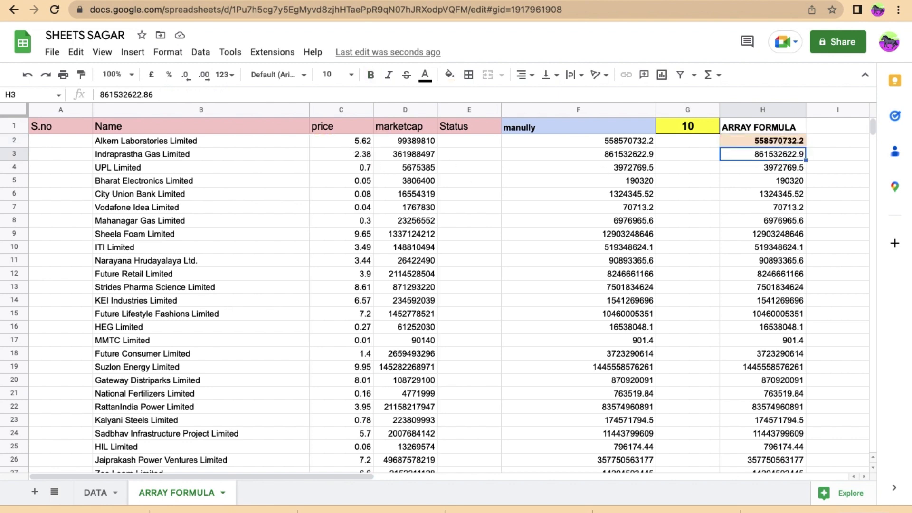
key("Up")
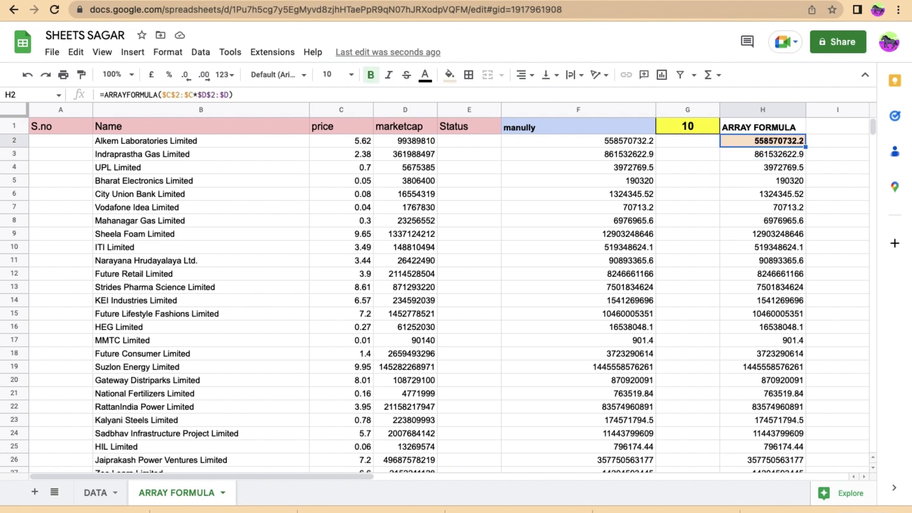
key("ctrl+Down")
key("Up")
key("Up")
key("Up")
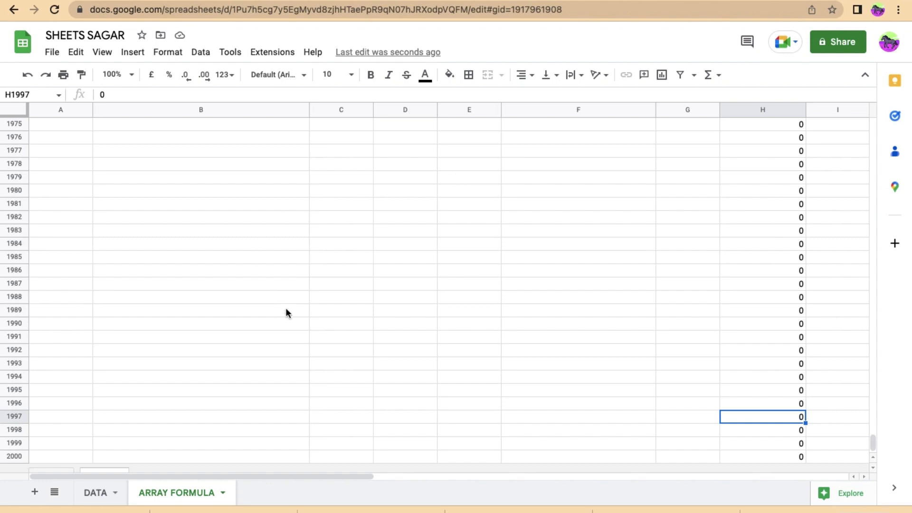
key("Left")
key("Left")
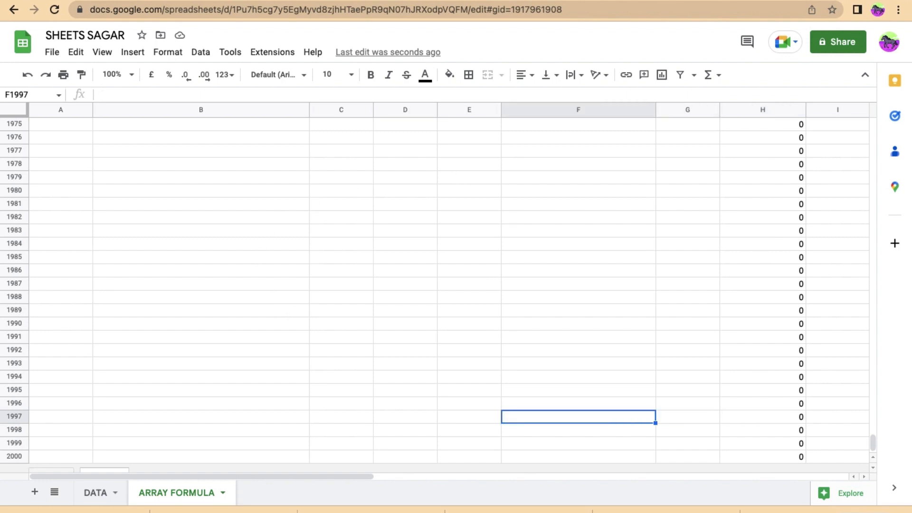
key("ctrl+Up")
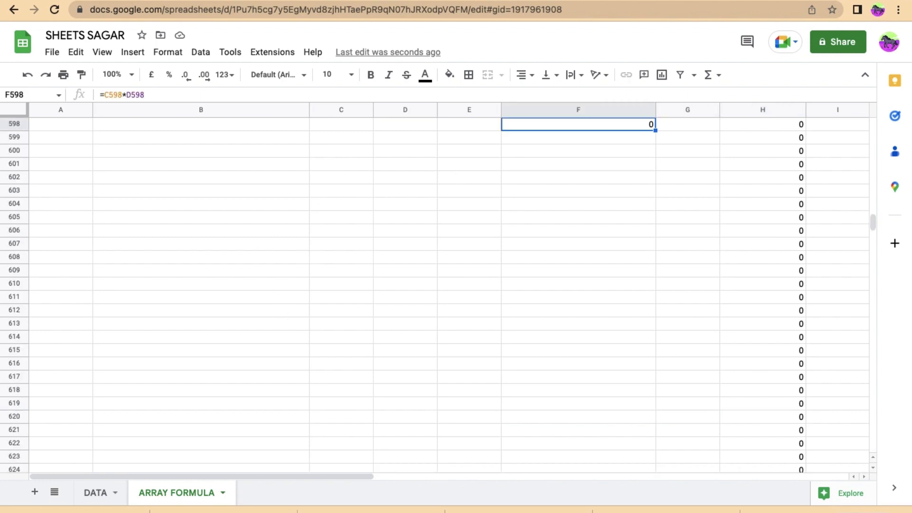
Find the last listed stock in the price column and check column H's results around that row.
key("Left")
key("Left")
key("Left")
key("ctrl+Up")
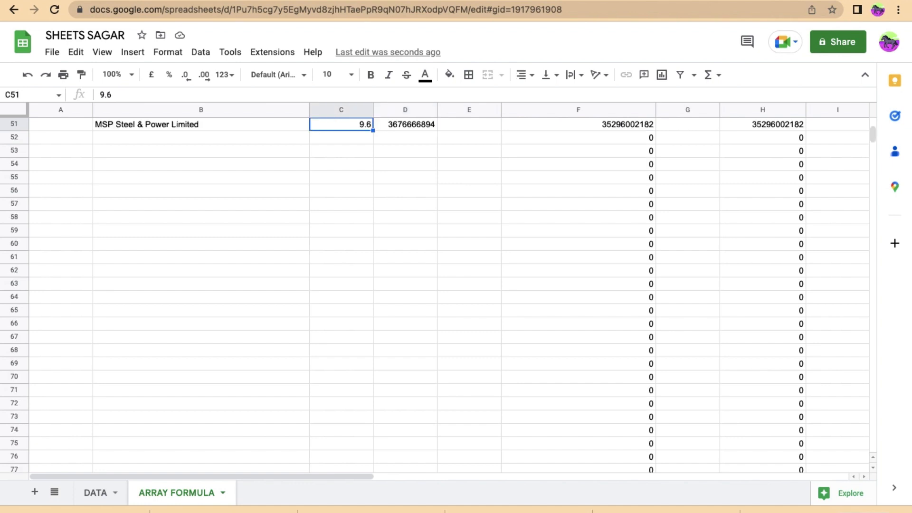
key("Right")
key("Right")
key("Right")
key("Right")
key("Right")
key("Up")
key("Up")
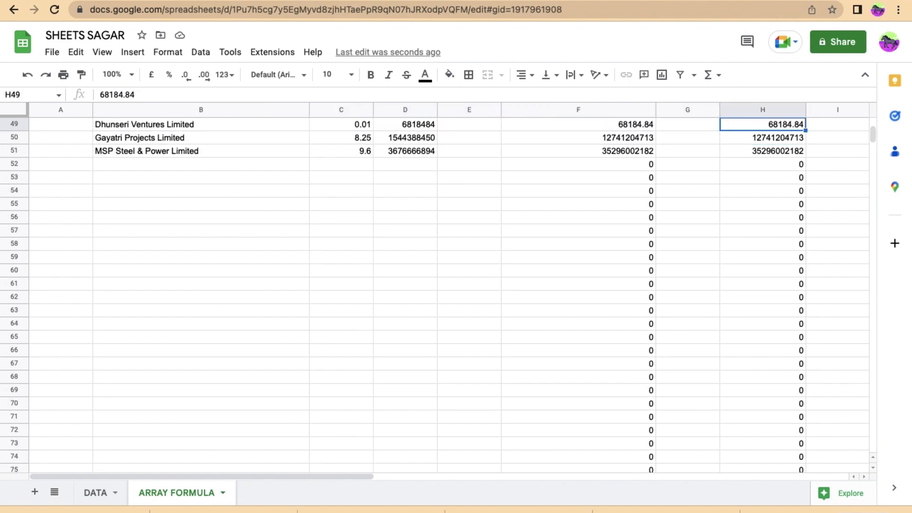
key("Up")
key("Up")
key("Up")
key("Up")
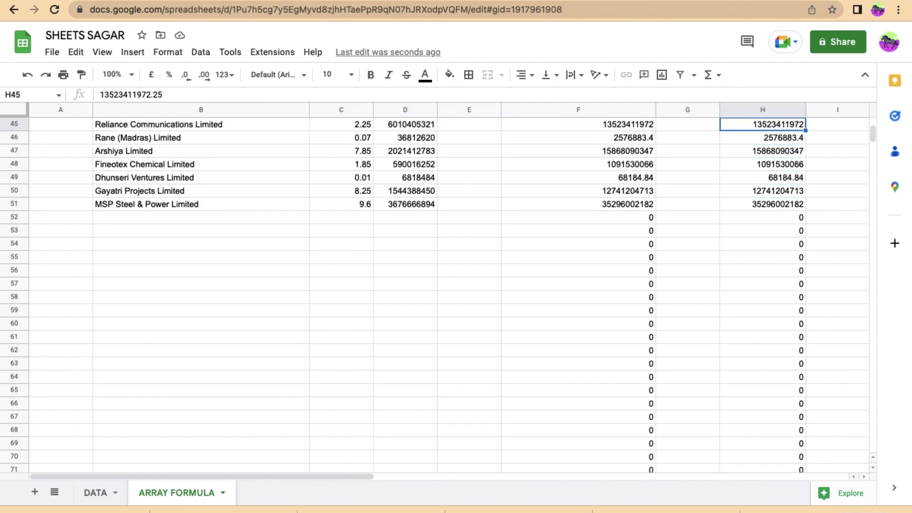
Compare the price and marketcap cells C55:D55 below the stock list with the array result in H55.
left_click(335, 266)
key("shift+Right")
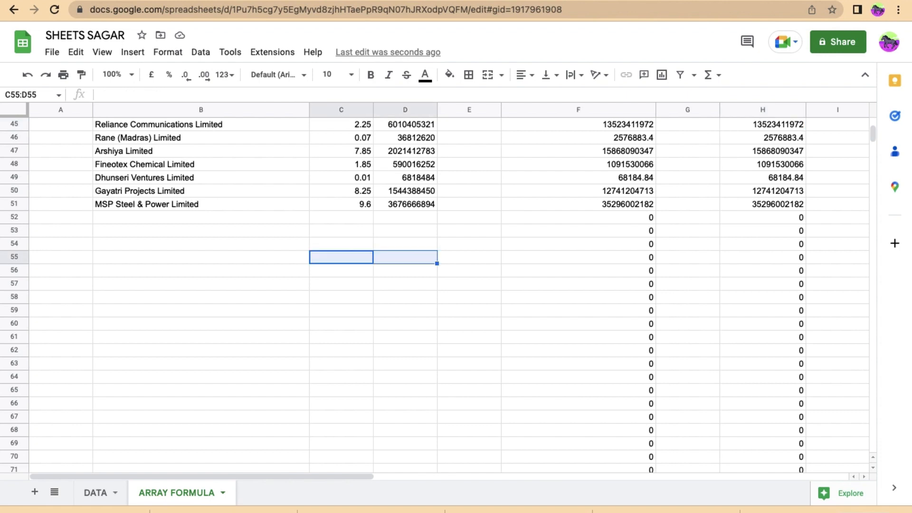
key("Right")
key("Right")
key("Right")
key("Right")
key("Right")
key("Right")
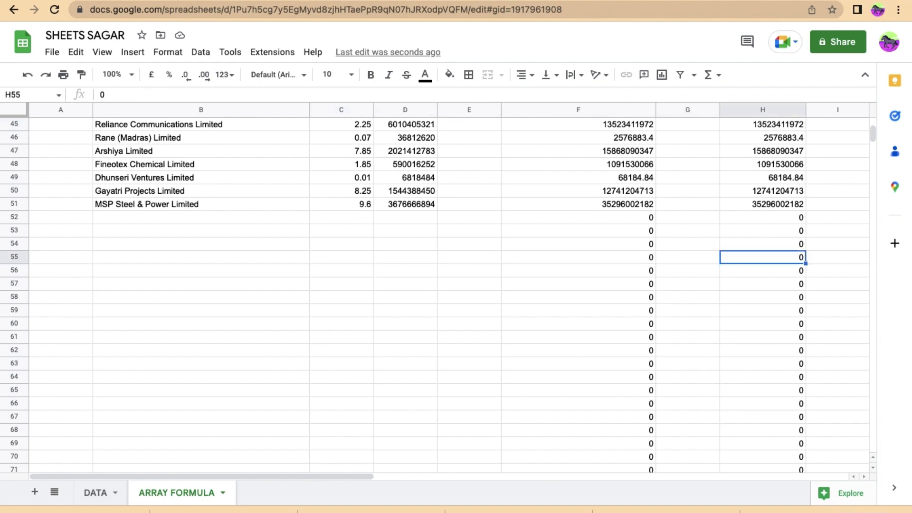
Recheck the price and marketcap cells in row 55 that feed the multiplication.
key("Left")
key("shift+Right")
key("Left")
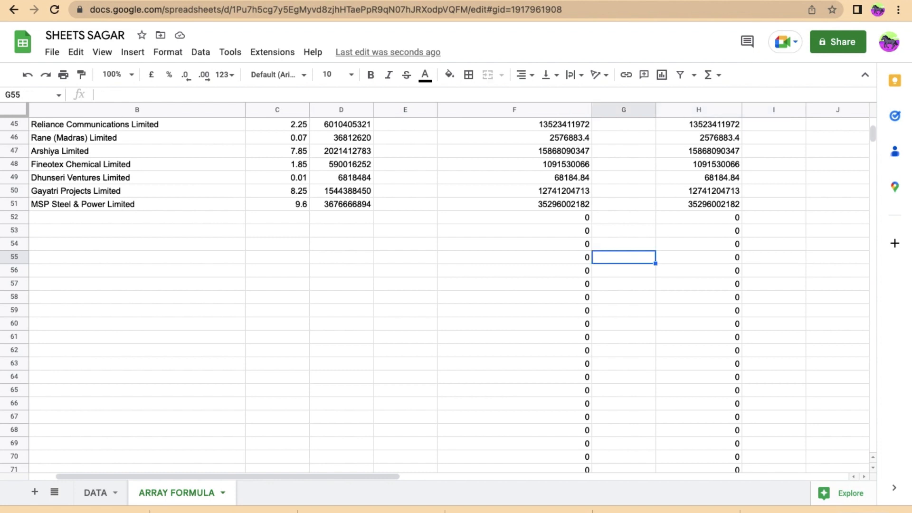
key("Left")
key("Left")
key("Left")
key("Left")
key("shift+Right")
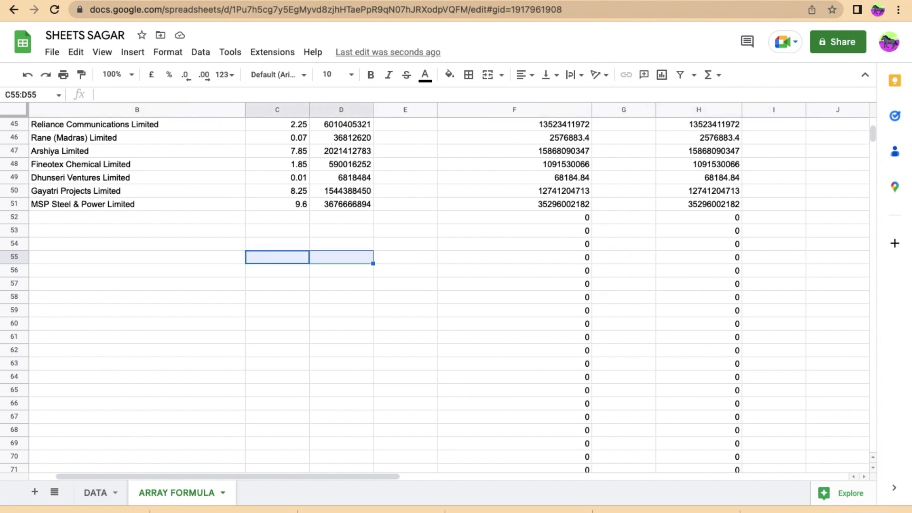
key("shift+Left")
key("shift+Right")
key("shift+Left")
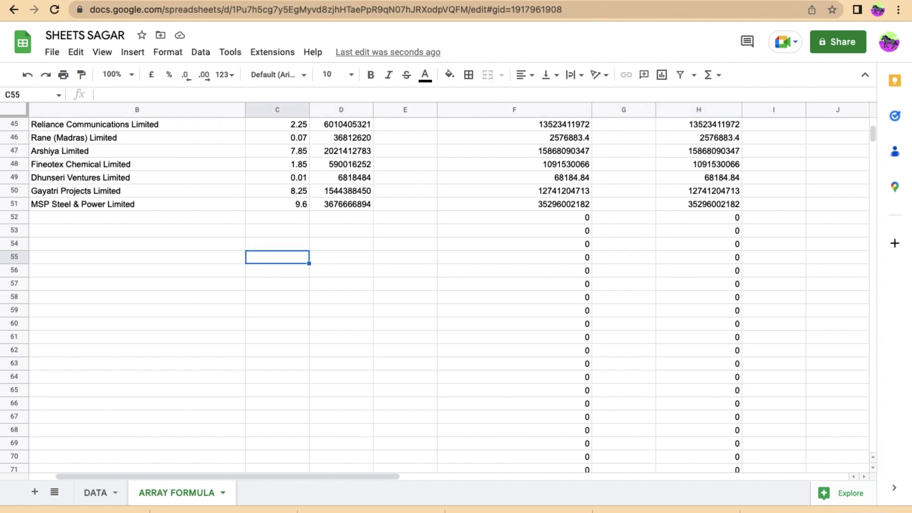
Compare the manual formula result in F55 with the array result in H55.
key("Right")
key("Right")
key("Right")
key("Right")
key("Left")
key("shift+Right")
key("shift+Right")
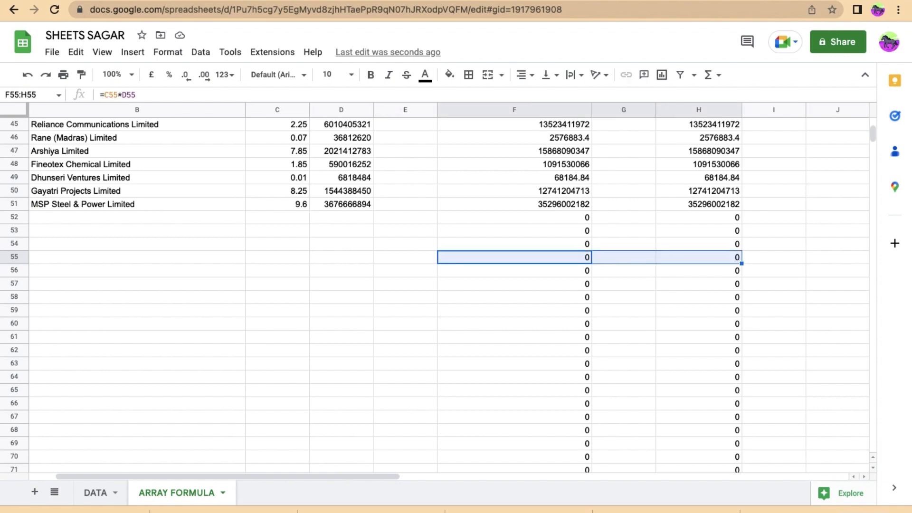
key("Left")
key("Left")
key("Left")
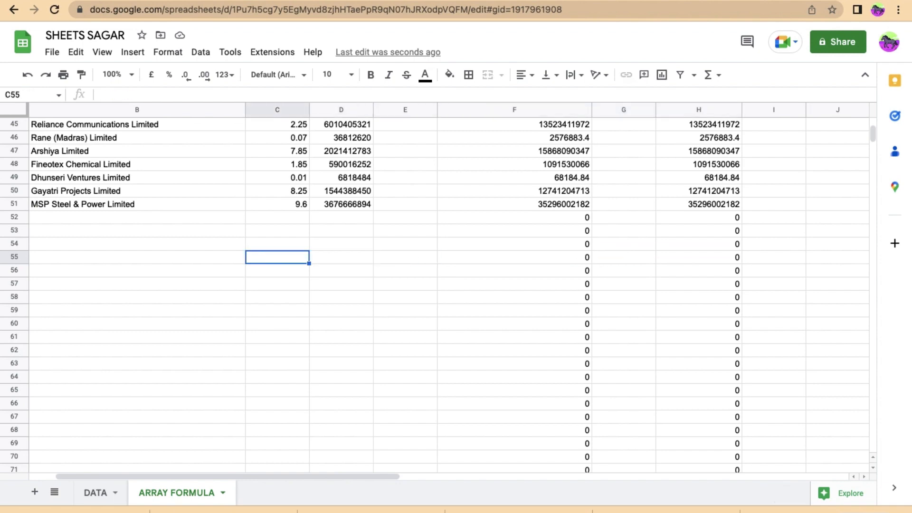
Start an IF formula in J2, in the same row as the ARRAYFORMULA in column H.
key("Right")
key("Right")
key("Right")
key("Right")
key("Right")
key("ctrl+Up")
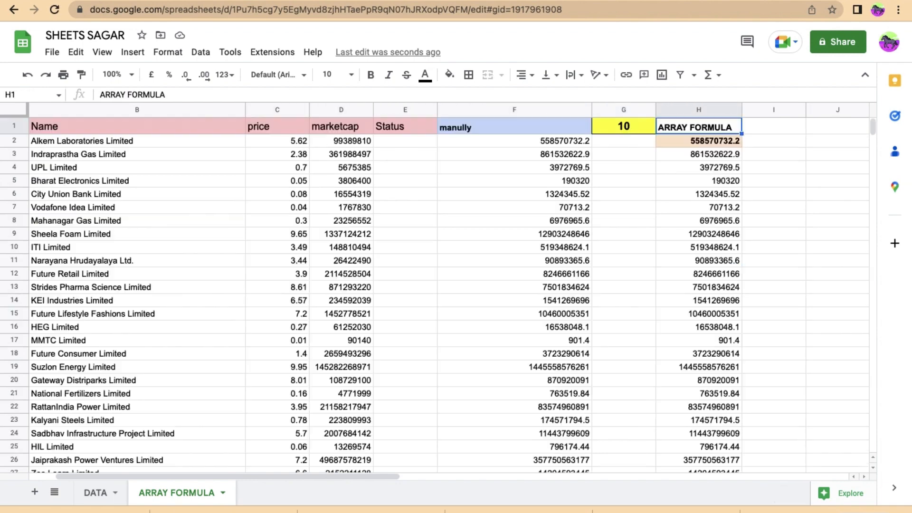
key("Down")
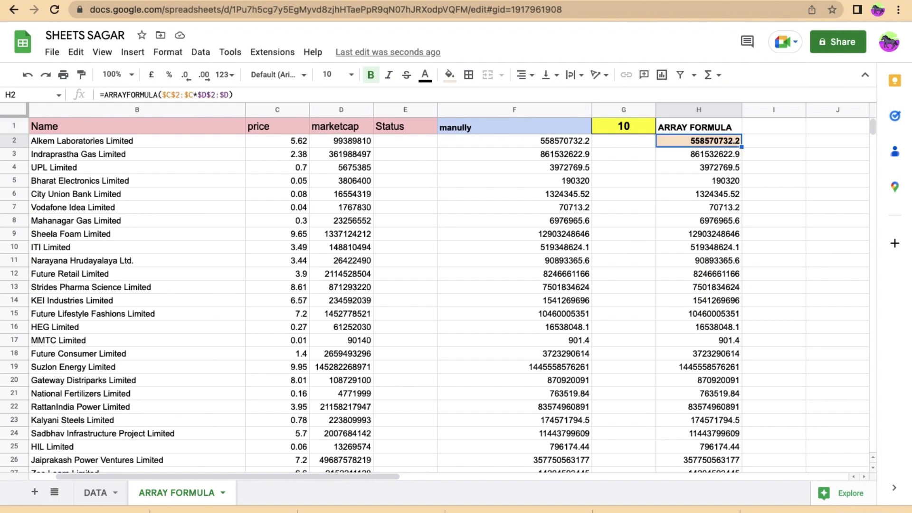
key("Right")
key("Right")
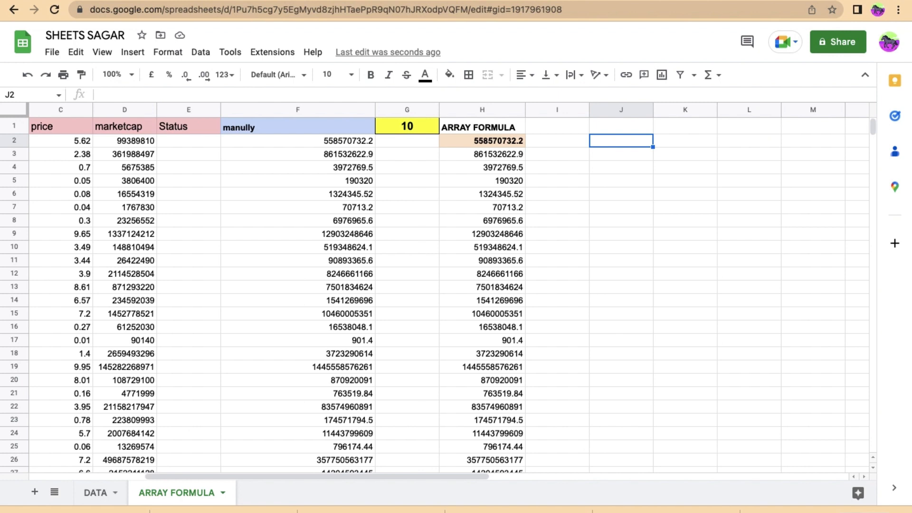
type("=")
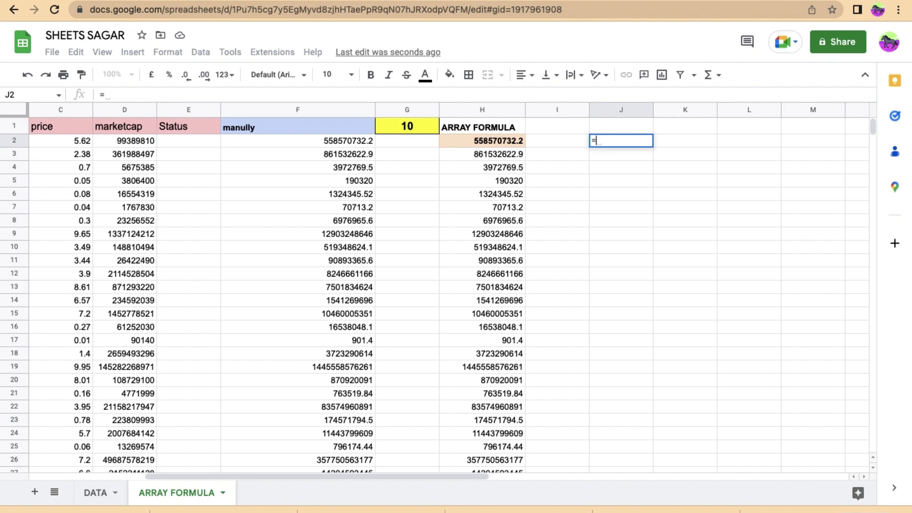
type("IF")
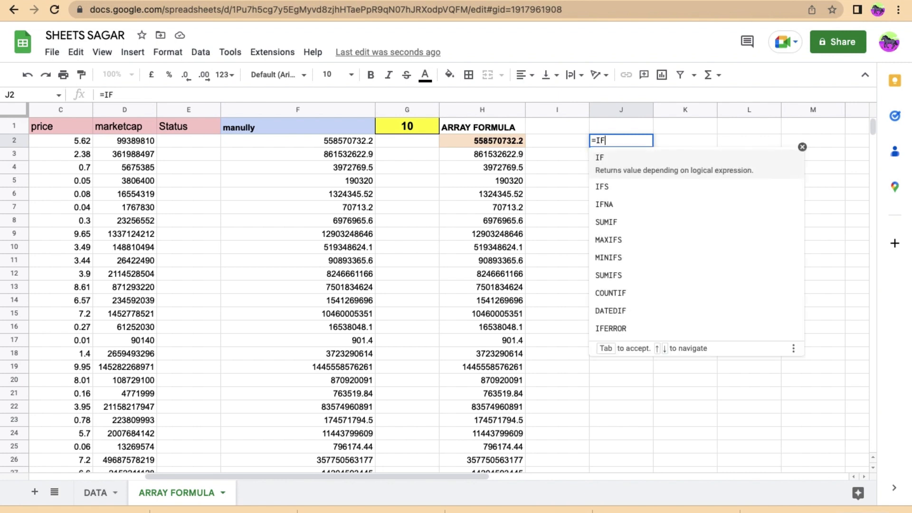
type("(")
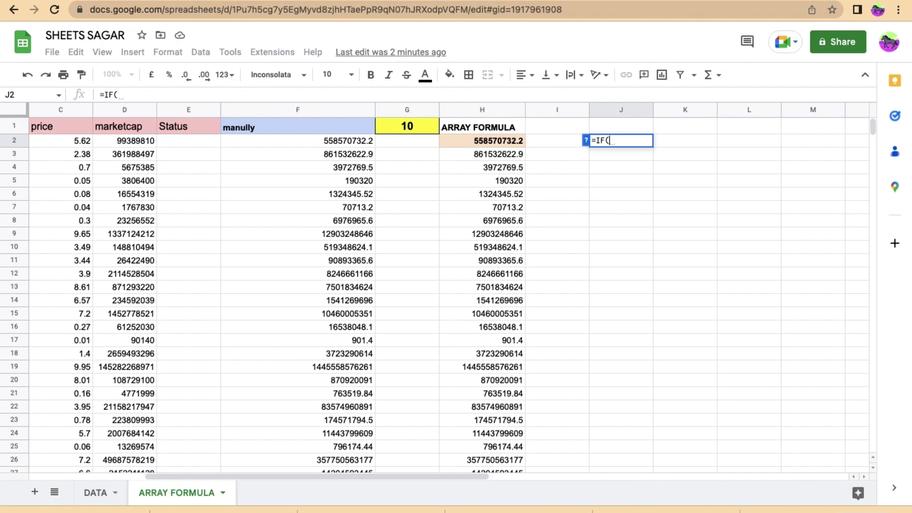
Reference the open-ended Name range as $B$2:$B in the J2 formula's logical expression.
key("Left")
key("Left")
key("Left")
key("Left")
key("Left")
key("Left")
key("Left")
key("Left")
key("Left")
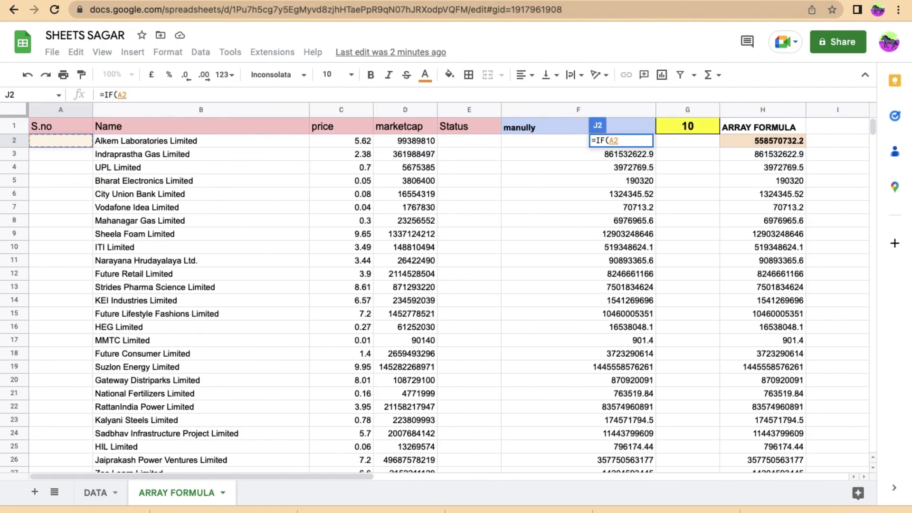
key("Right")
key("Right")
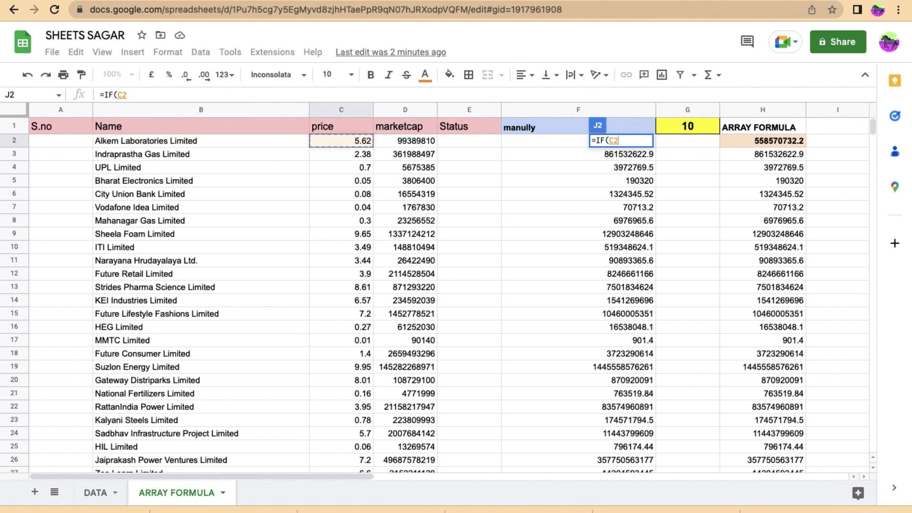
key("Left")
key("Right")
key("Right")
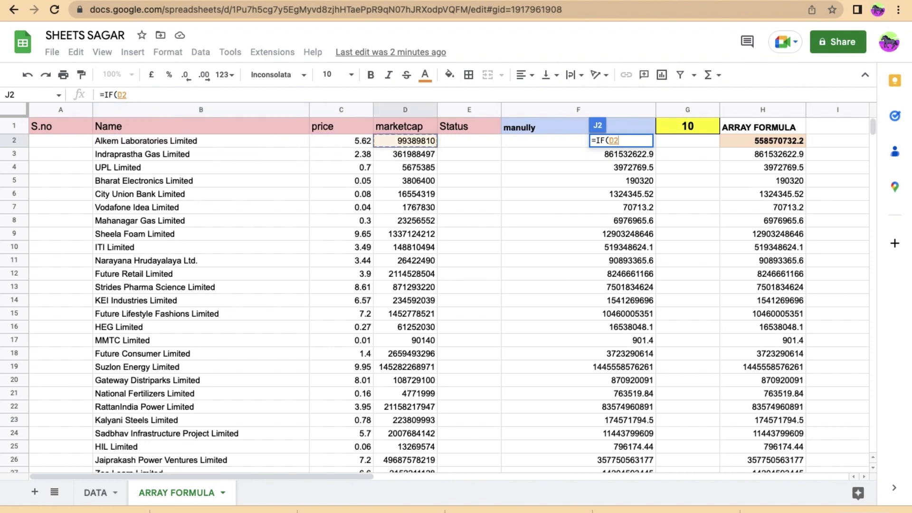
key("Left")
key("Left")
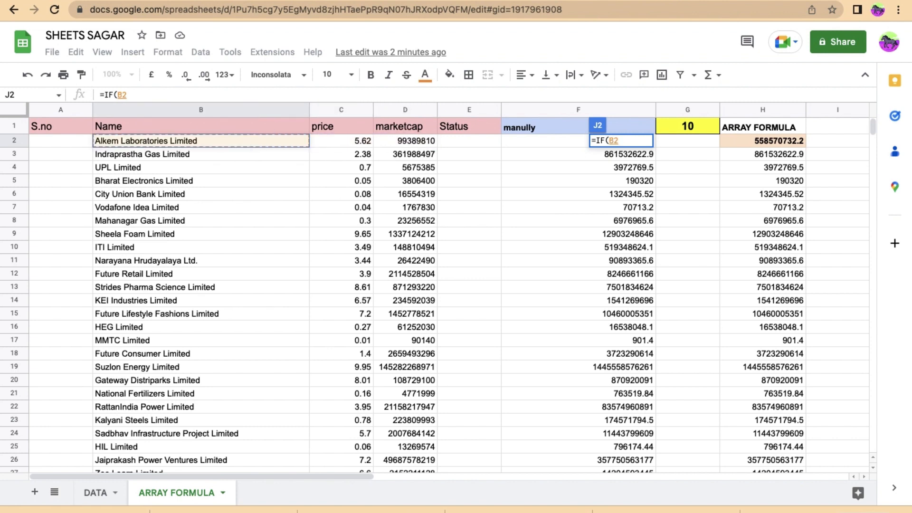
key("shift+Down")
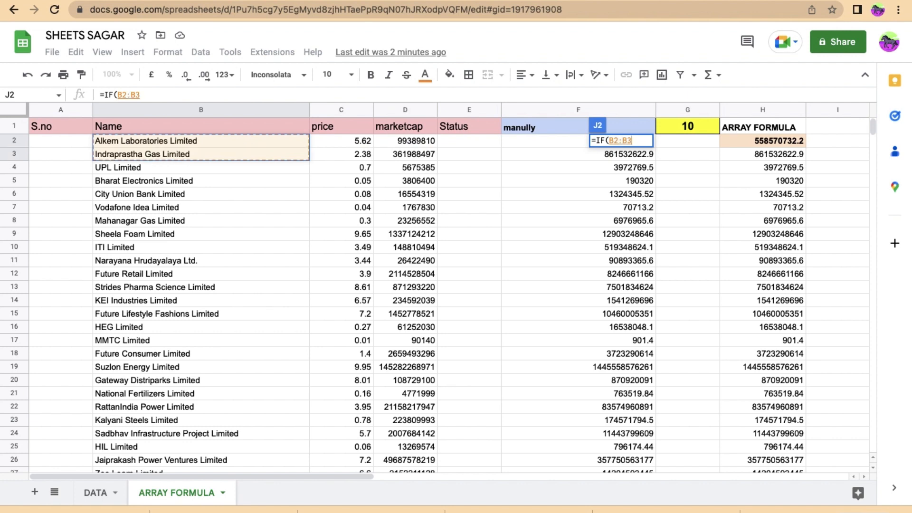
key("BackSpace")
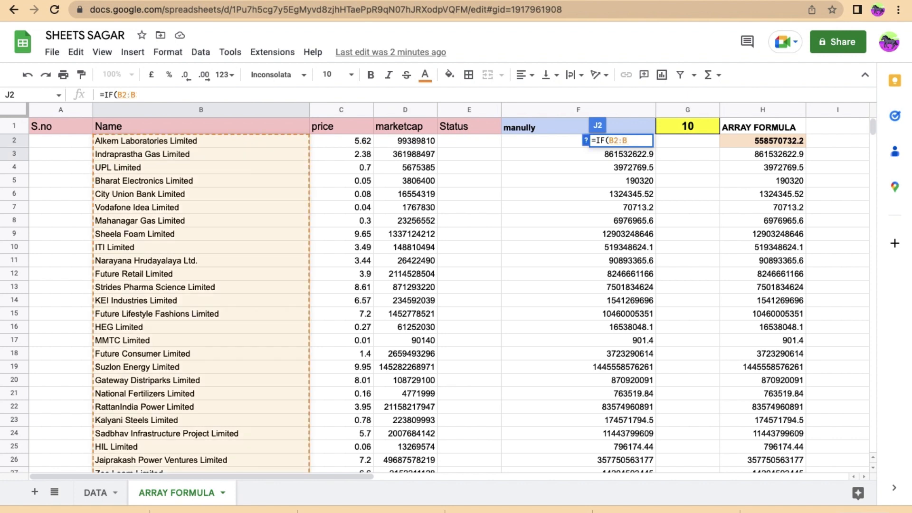
key("F4")
Complete the IF condition in J2 with the not-blank comparison <>"" and a trailing comma.
type("<>")
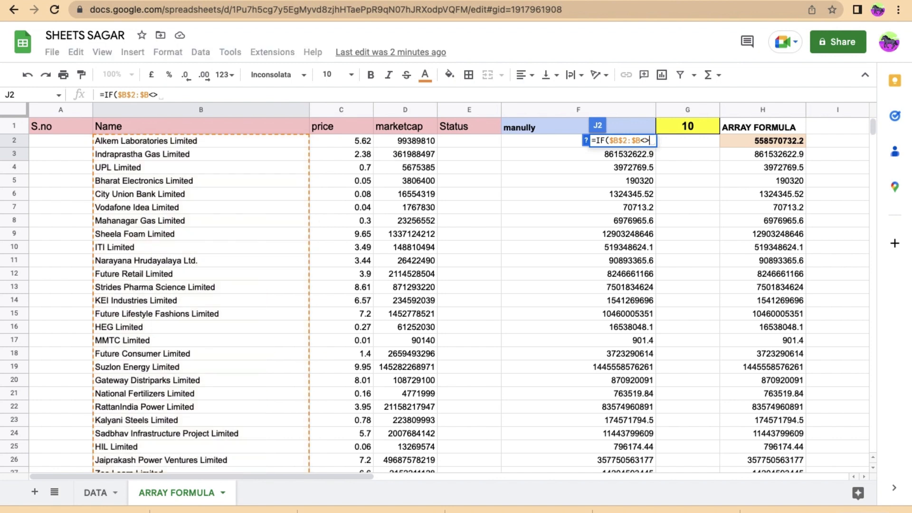
type("\"\"")
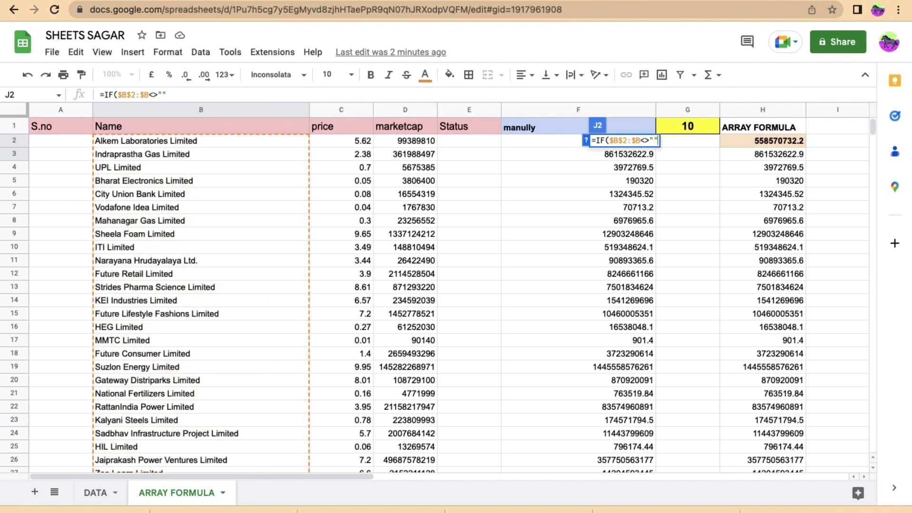
type(",")
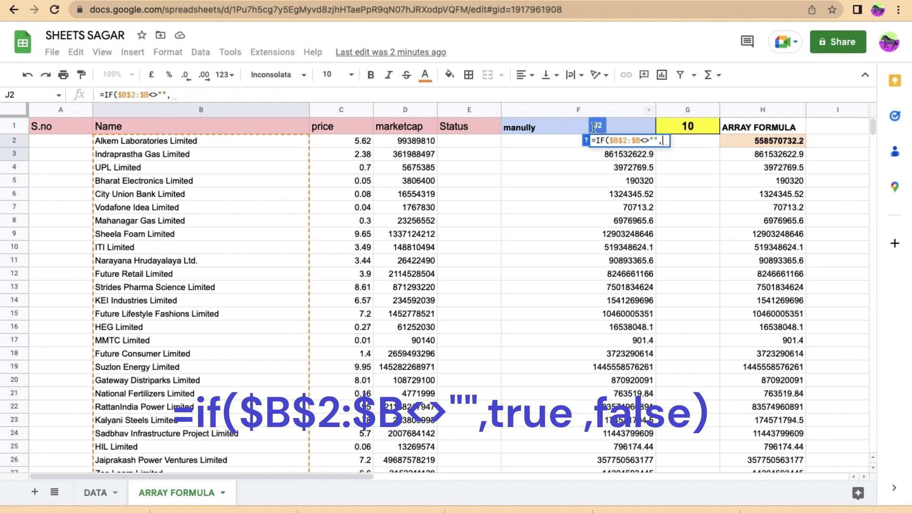
Show the IF function's argument help and remove the trailing comma after the condition in J2.
left_click(586, 140)
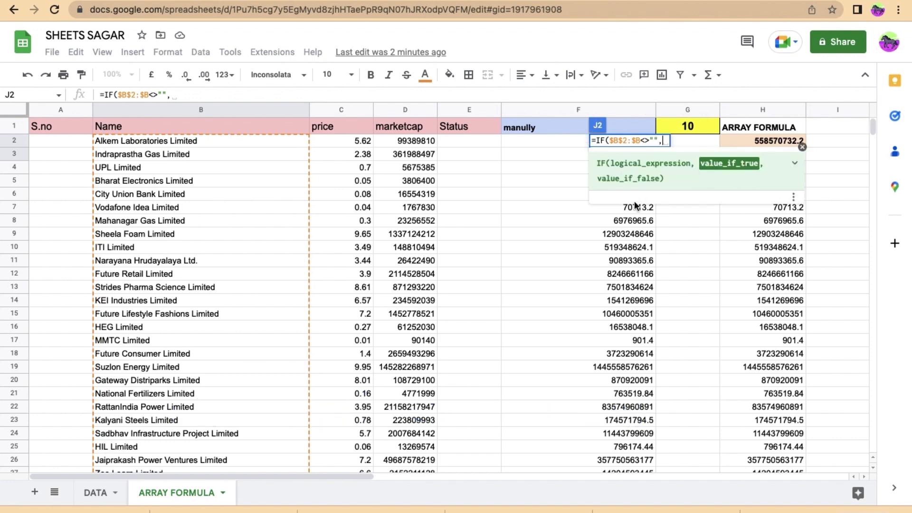
key("Left")
key("Left")
key("BackSpace")
key("BackSpace")
key("BackSpace")
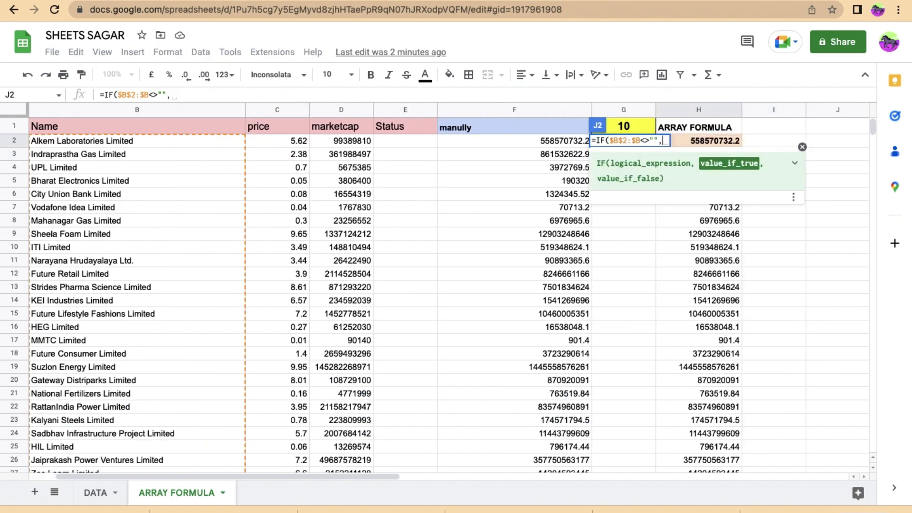
Review the parts of the logical expression $B$2:$B<>"" in the J2 formula.
key("Left")
key("Left")
key("Left")
key("Left")
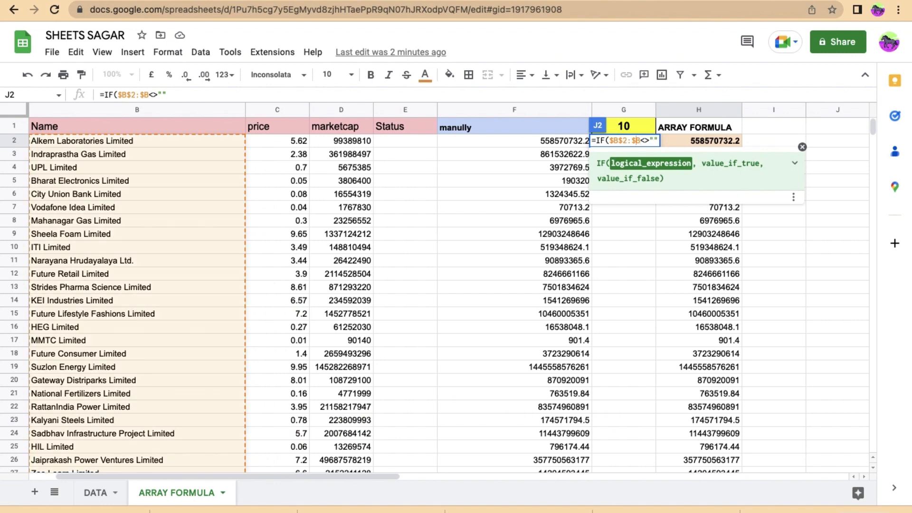
key("Left")
left_click(650, 141)
left_click(628, 141)
key("Left")
key("Right")
key("Right")
key("Right")
key("Right")
key("Right")
key("Left")
key("Left")
key("Left")
key("Left")
key("Right")
key("Right")
key("Right")
key("Right")
key("Right")
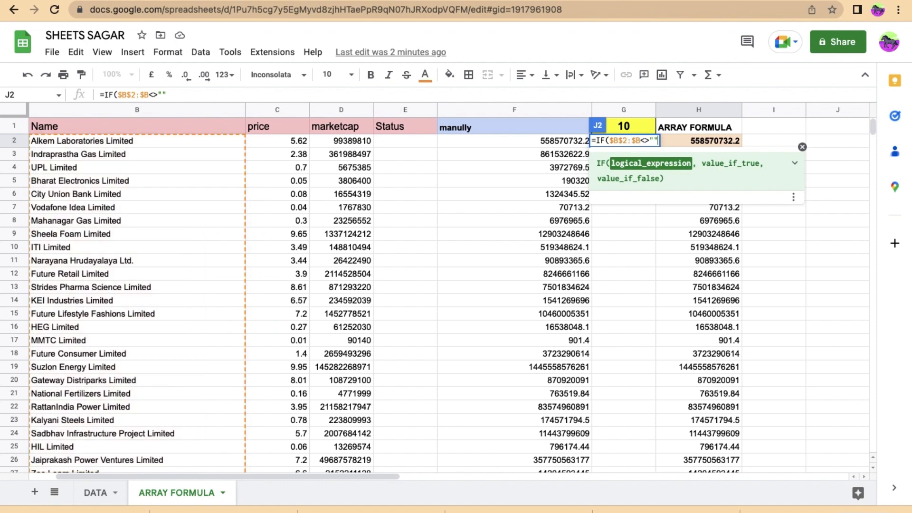
Complete the J2 IF formula with "Y" as the value if true and "N" as the value if false.
type(",")
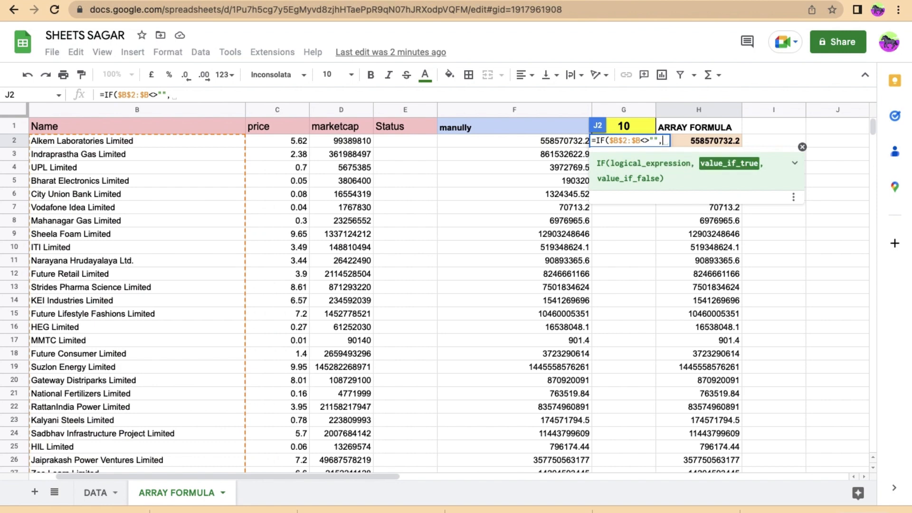
type("\"\"")
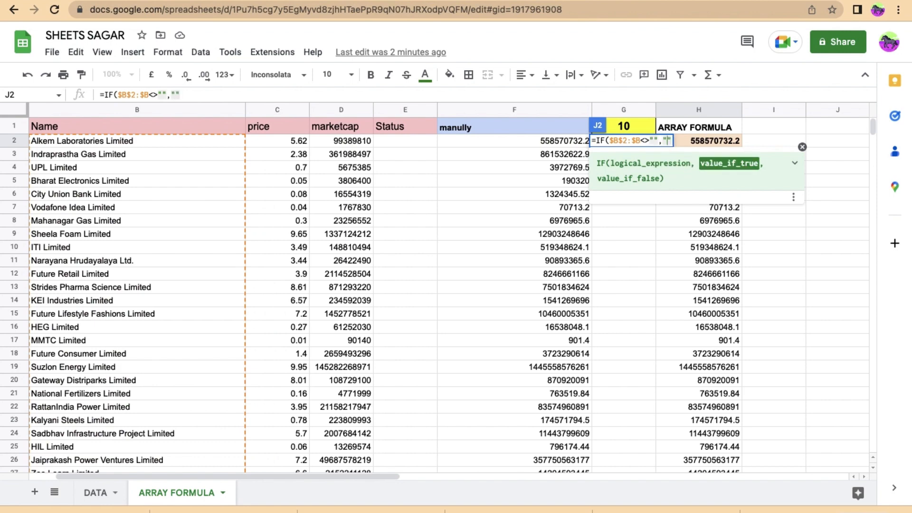
type("Y")
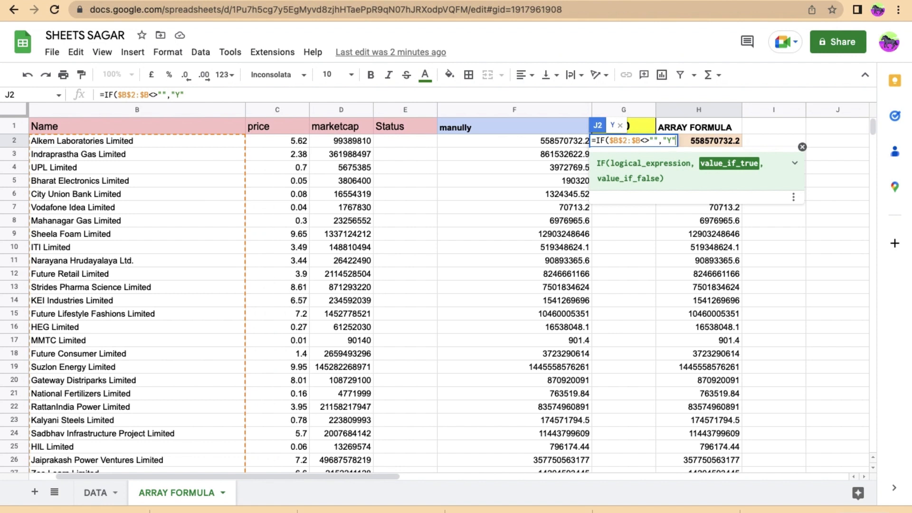
type(",\"\"")
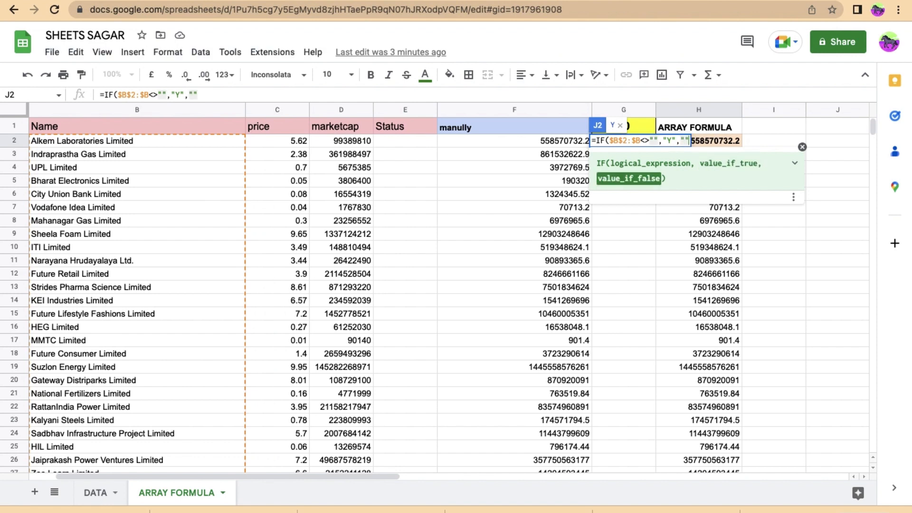
type("N")
key("Return")
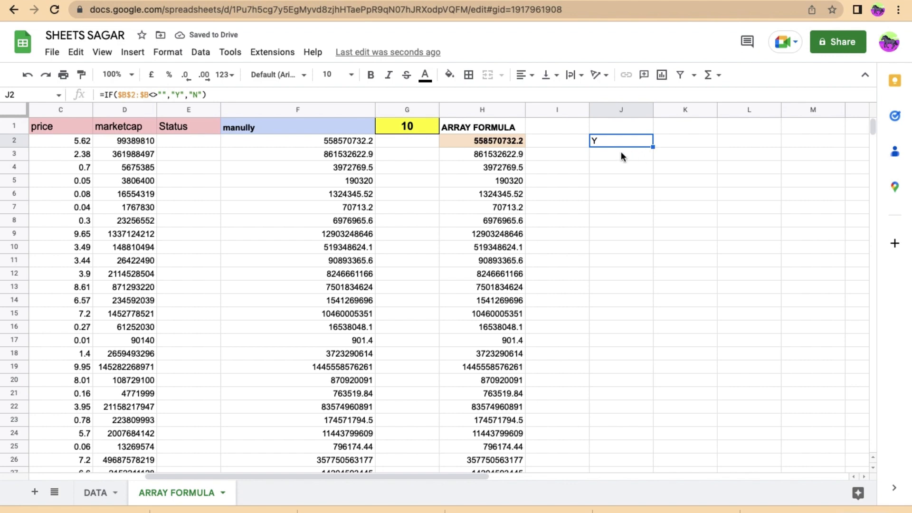
Shorten the range in J2's IF condition to the single cell $B$2, so the formula reads =IF($B$2<>"","Y","N").
double_click(595, 141)
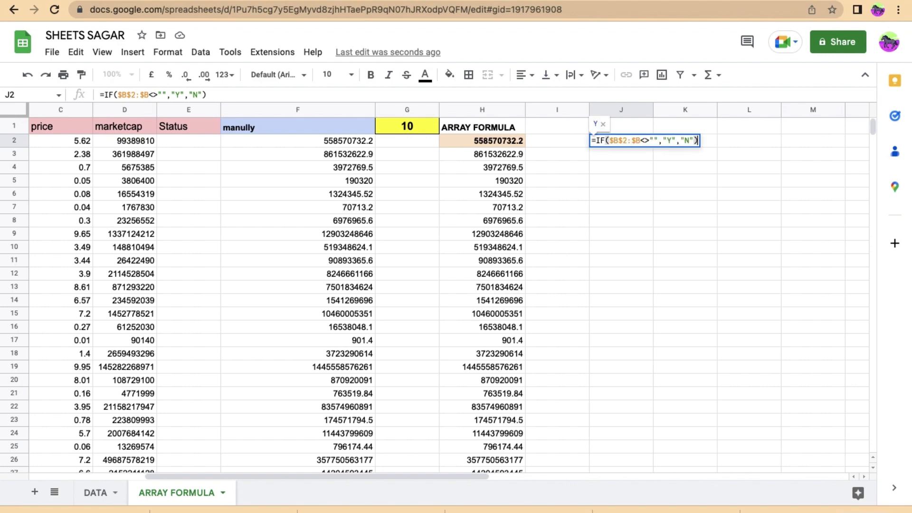
scroll(302, 236, "left", 5)
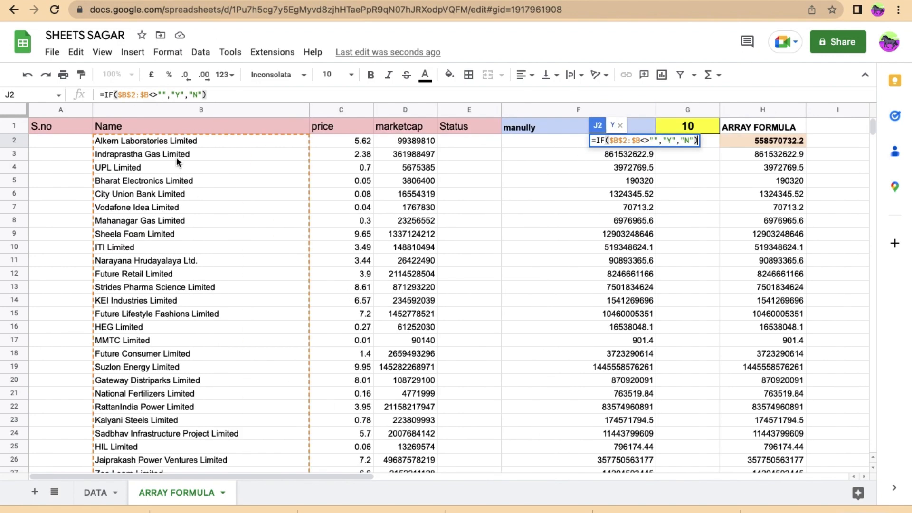
left_click(634, 140)
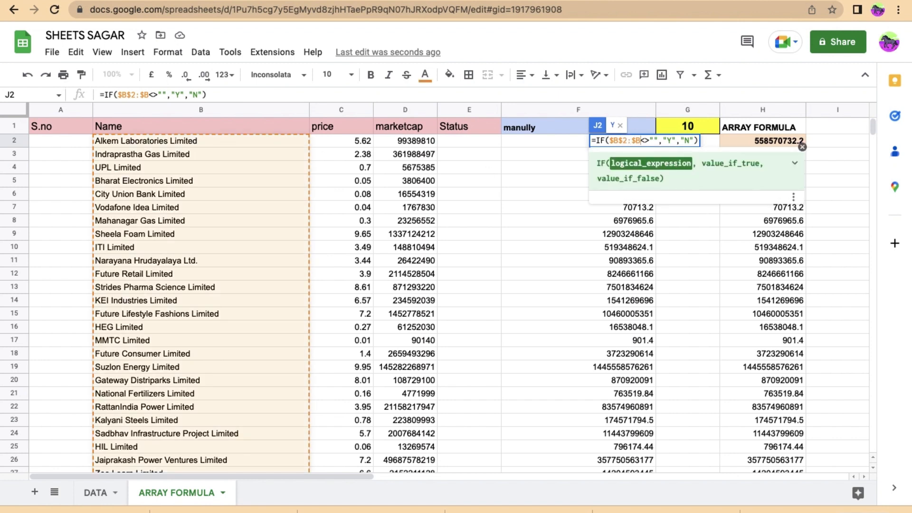
key("BackSpace")
key("BackSpace")
key("BackSpace")
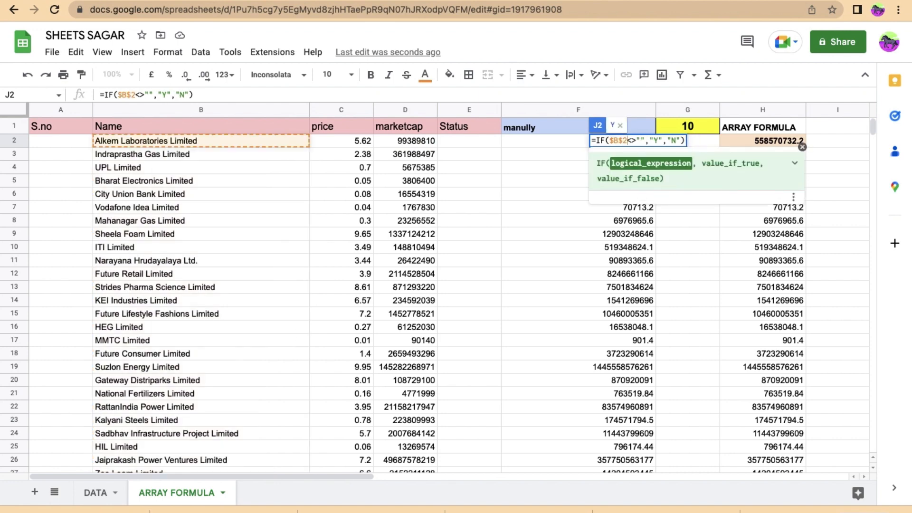
key("Return")
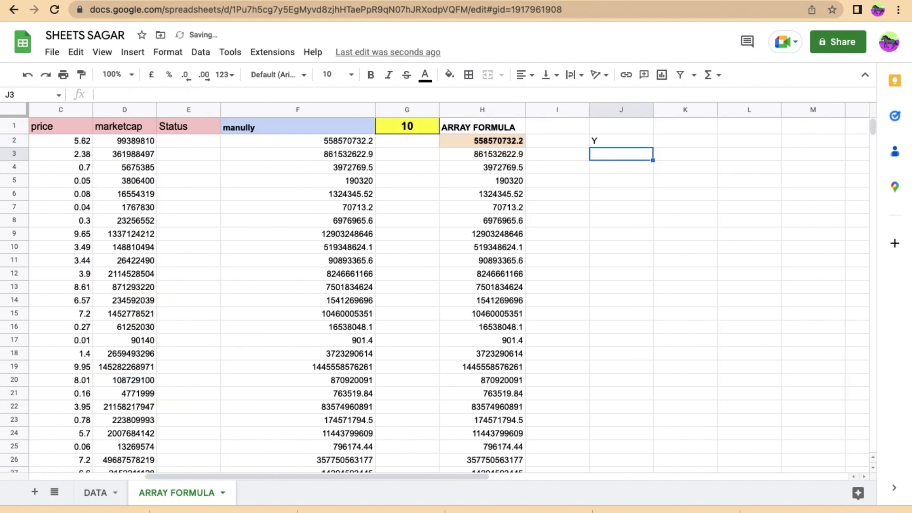
left_click(621, 140)
key("Left")
key("Left")
key("Left")
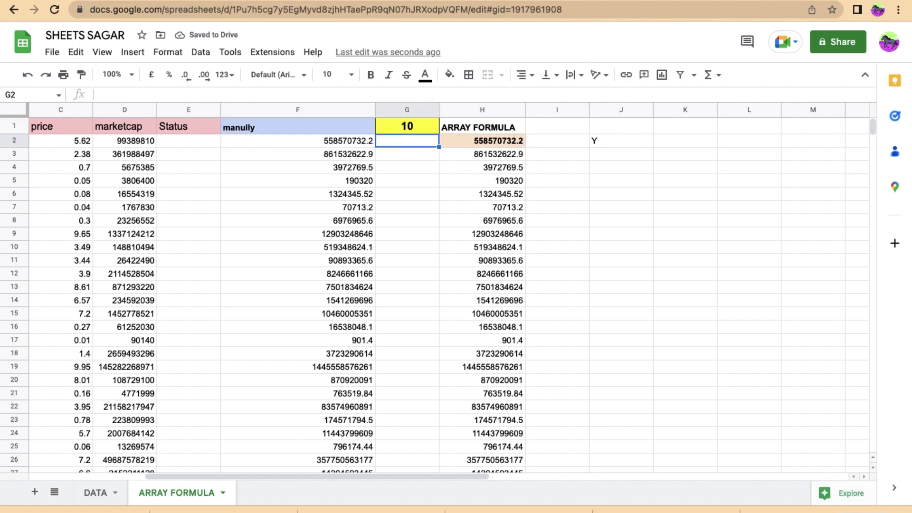
key("Right")
key("Right")
key("Right")
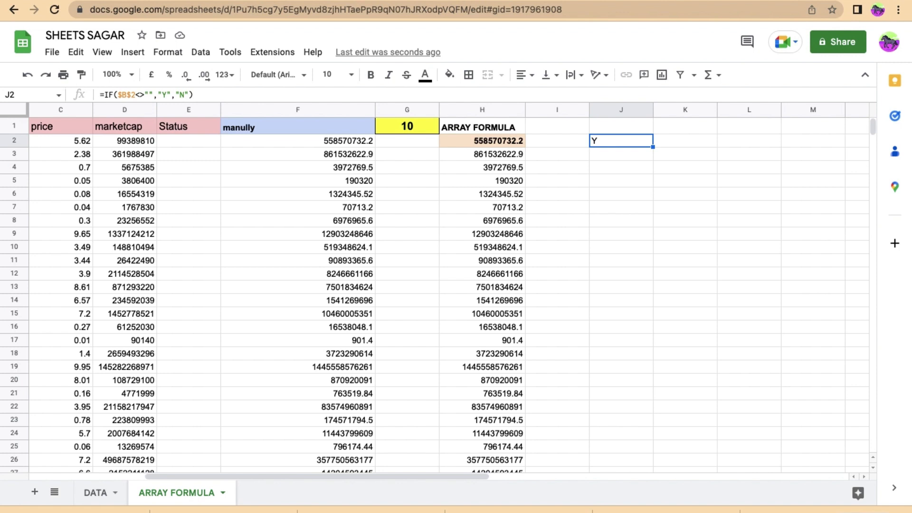
Review the value_if_true and value_if_false arguments of the IF formula in J2.
key("F2")
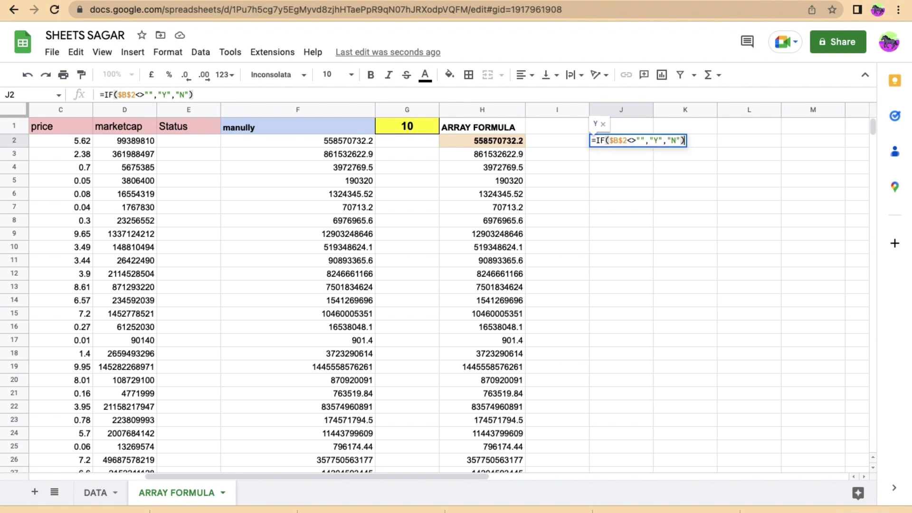
key("Left")
key("Left")
key("Left")
key("Left")
key("Left")
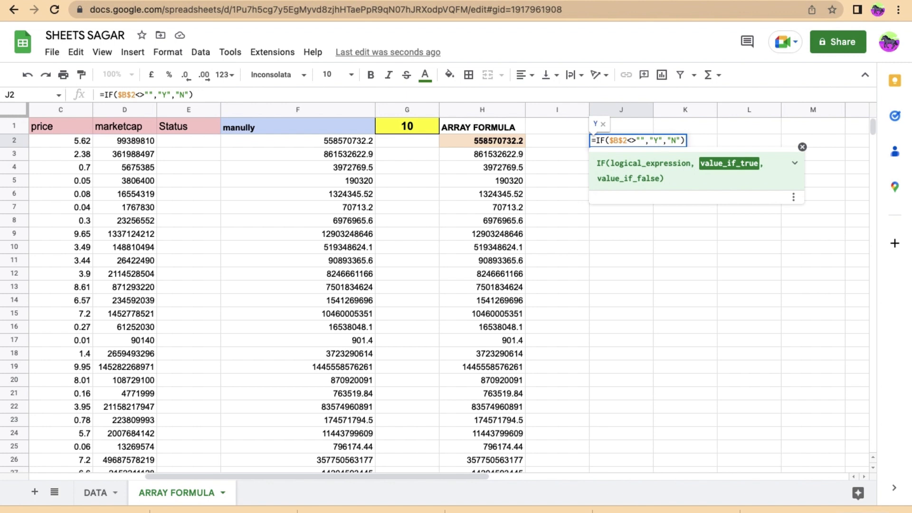
key("Escape")
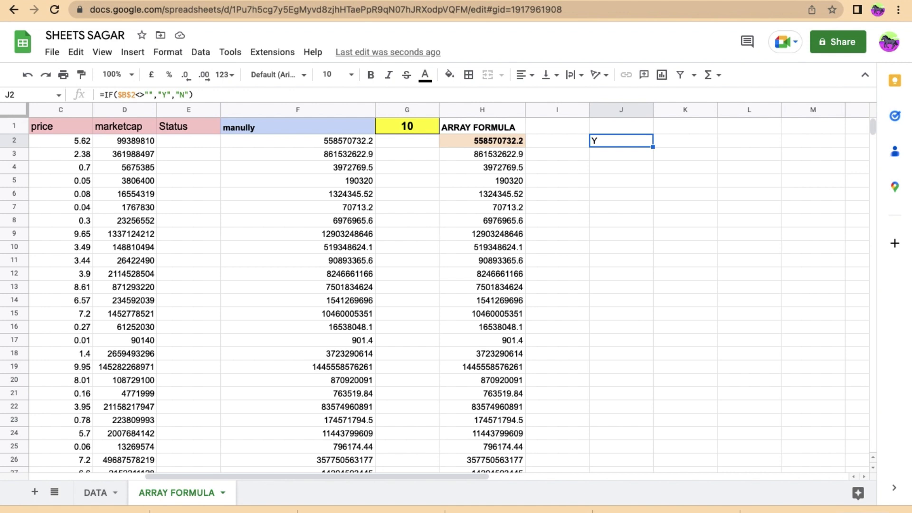
key("Return")
key("Left")
key("Left")
key("Left")
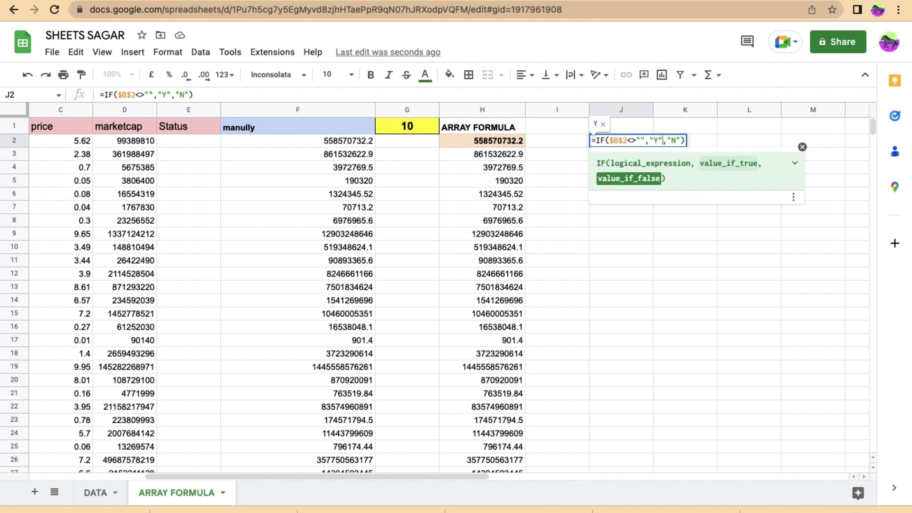
key("Return")
Remove the ARRAYFORMULA function name and its opening parenthesis from the formula in H2.
key("Left")
key("Left")
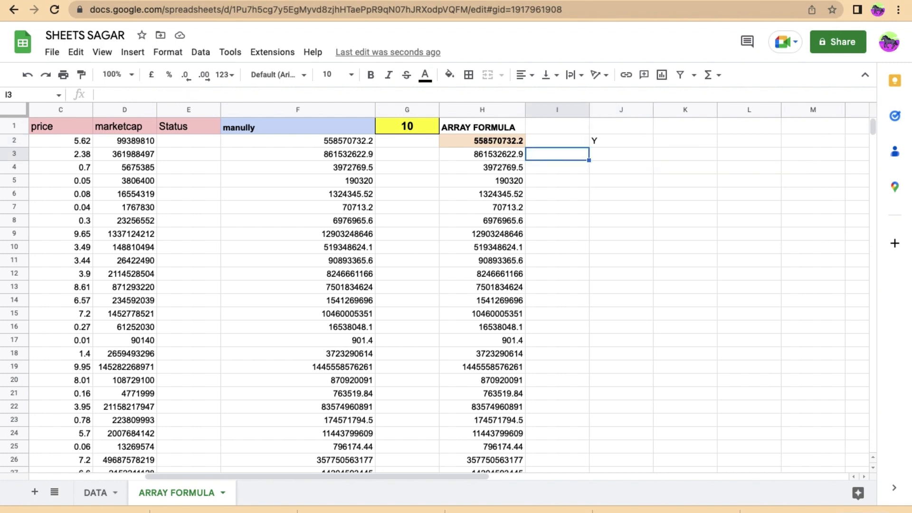
key("Up")
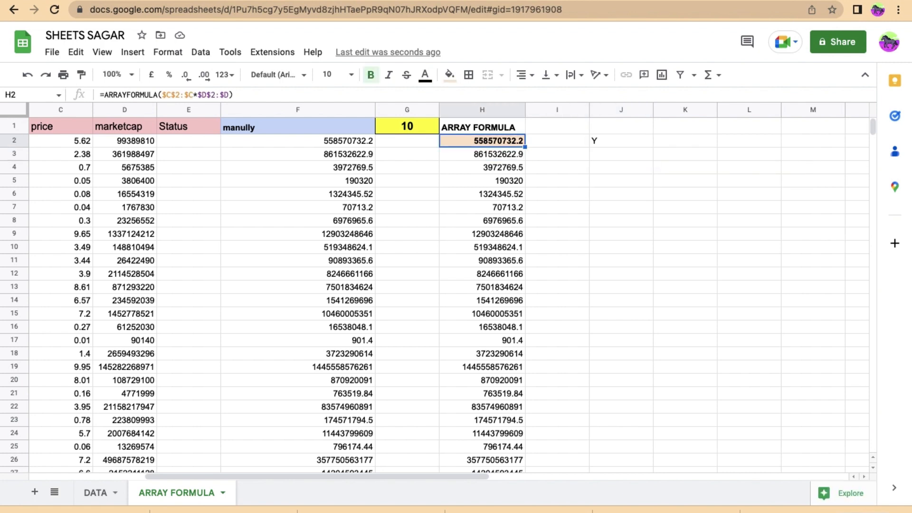
key("Return")
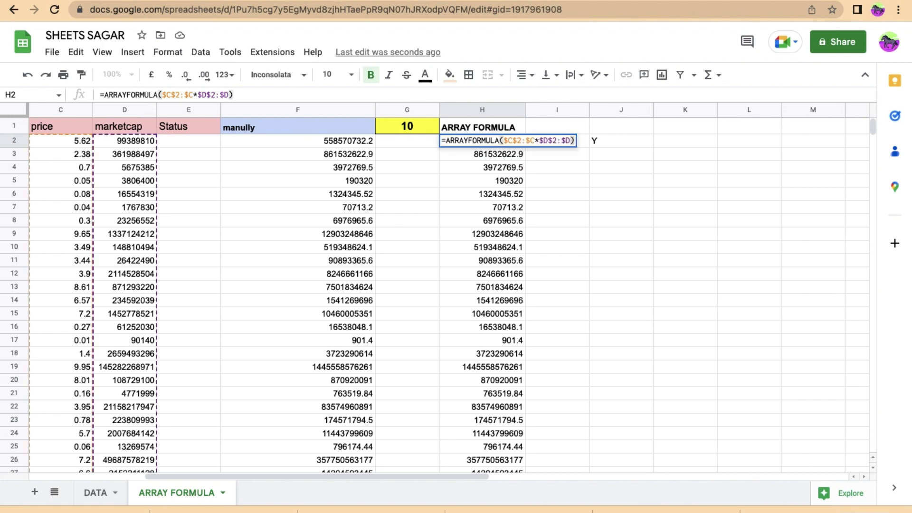
key("Left")
key("Left")
key("Left")
key("Left")
key("Left")
key("Left")
key("Left")
key("Left")
key("Left")
key("Left")
key("Left")
key("Left")
key("Left")
key("Left")
key("Left")
key("Left")
key("Left")
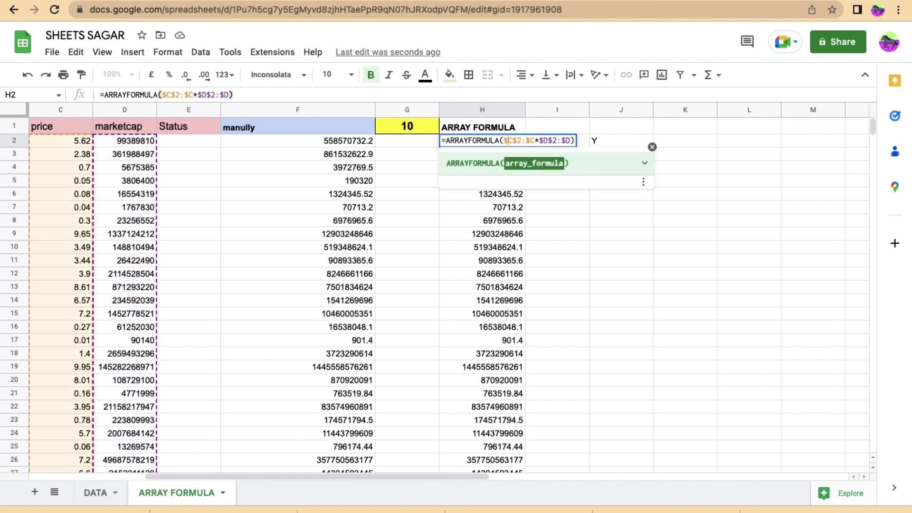
key("Right")
key("BackSpace")
key("BackSpace")
key("BackSpace")
key("BackSpace")
key("BackSpace")
key("BackSpace")
key("BackSpace")
key("BackSpace")
key("BackSpace")
key("BackSpace")
key("BackSpace")
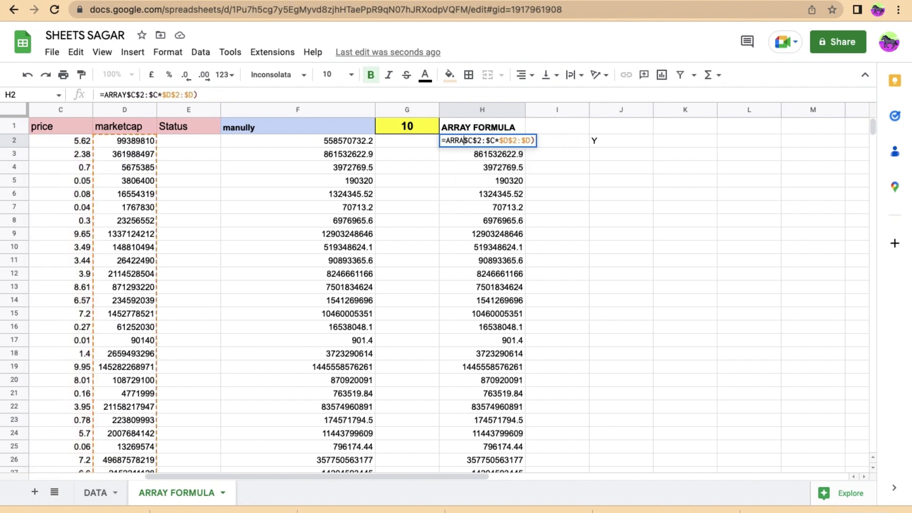
key("BackSpace")
key("BackSpace")
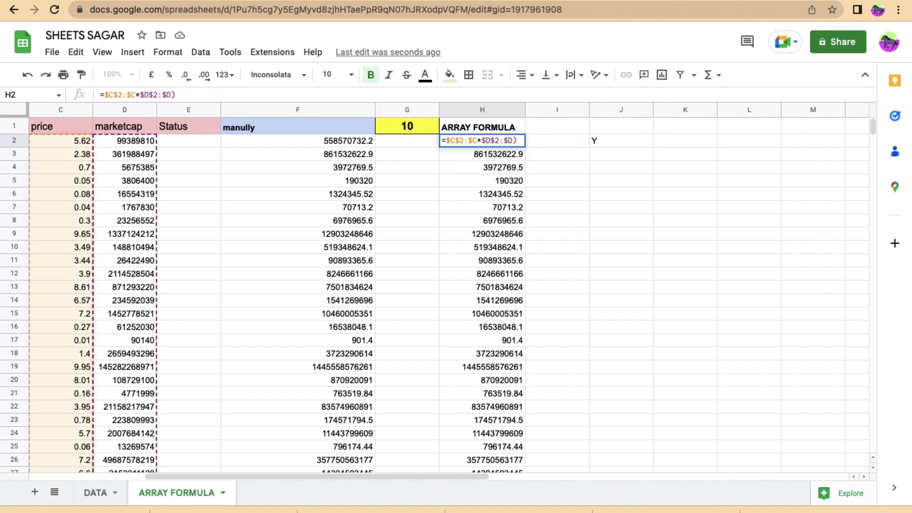
Delete the leftover closing parenthesis from the H2 formula so it reads =$C$2:$C*$D$2:$D.
key("Right")
key("Right")
key("Right")
key("Right")
key("Right")
key("Right")
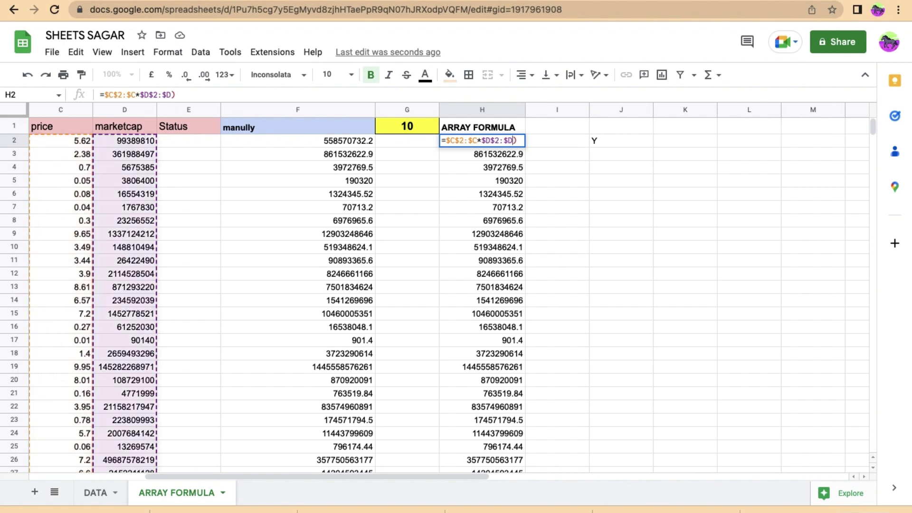
key("Delete")
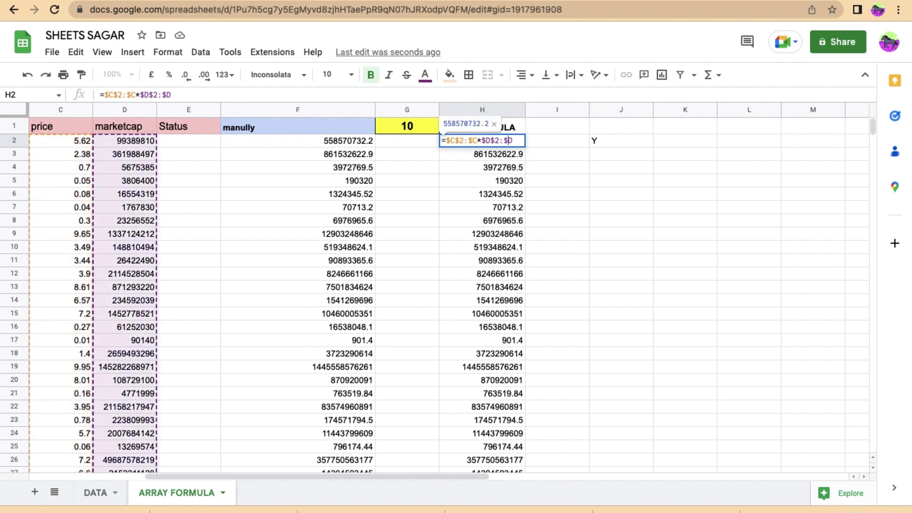
Insert IF( directly after the equals sign, in front of the price and marketcap product in H2.
key("Left")
key("Left")
key("Left")
key("Left")
key("Left")
key("Left")
key("Left")
key("Left")
key("Left")
scroll(321, 195, "left", 5)
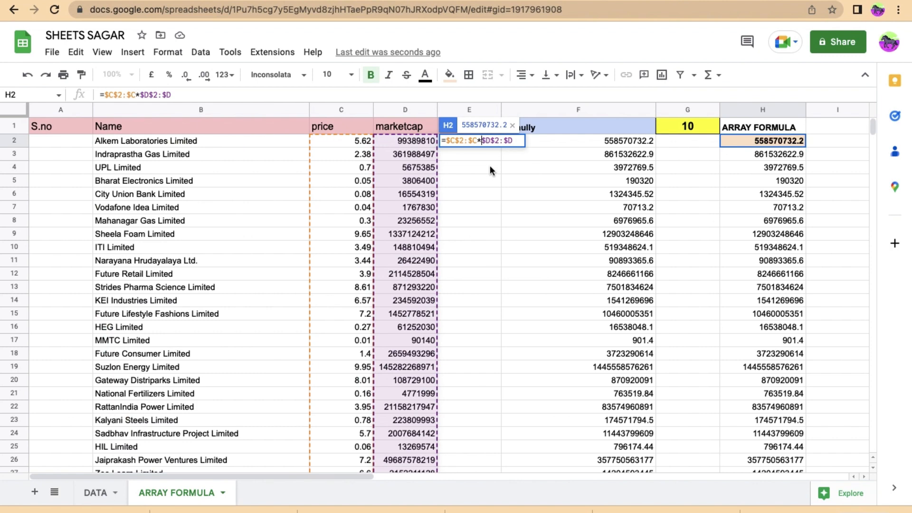
key("Left")
key("Left")
key("Left")
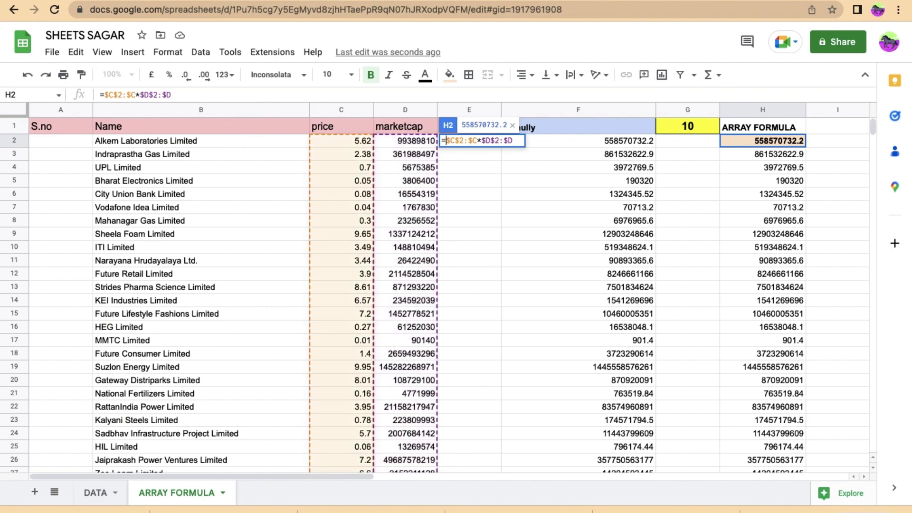
type("(")
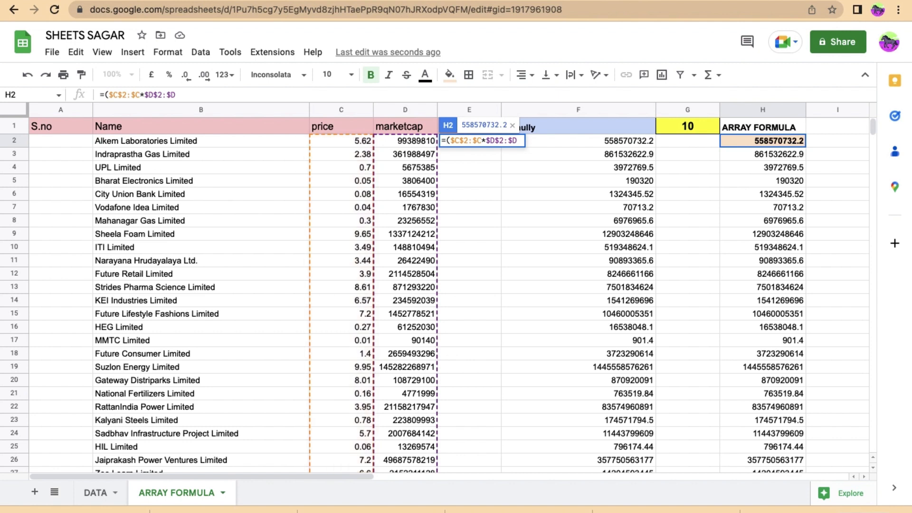
type("IF")
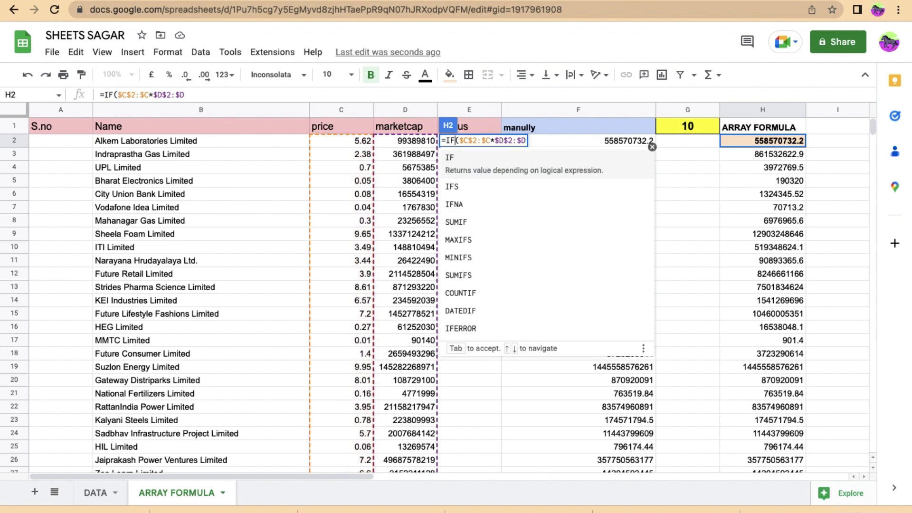
key("Right")
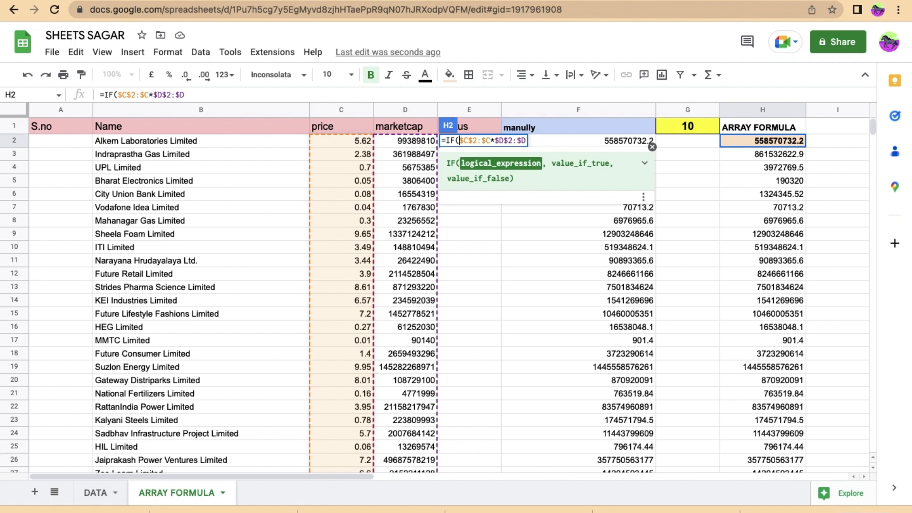
Leave room for the condition in H2's IF and put a comma before $C$2:$C*$D$2:$D to make it the value if true.
key("Left")
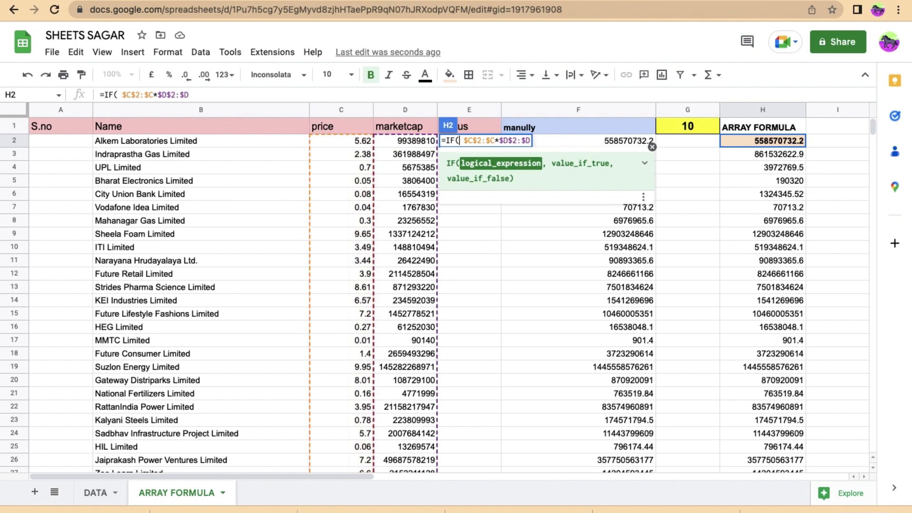
left_click(534, 140)
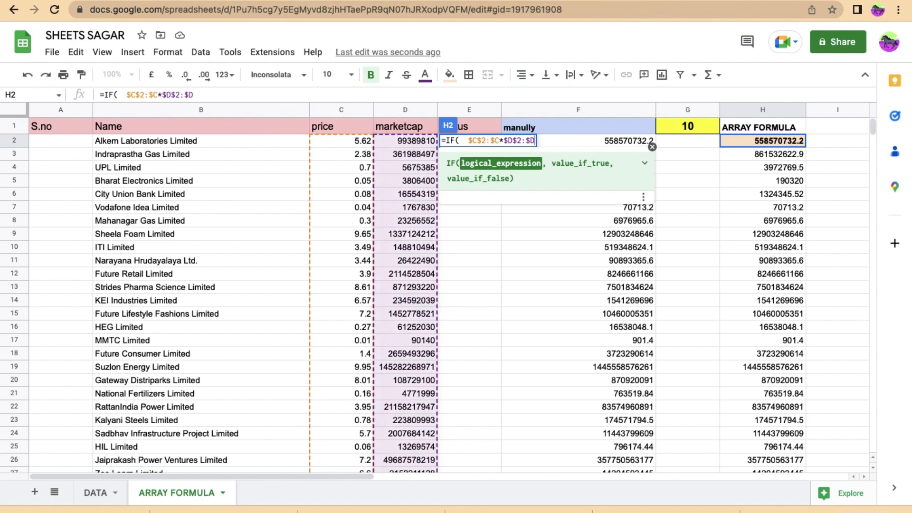
key("Left")
key("Left")
key("Left")
key("Left")
key("Left")
key("Left")
key("Left")
key("Left")
key("Left")
key("Left")
key("Left")
key("Left")
key("Left")
key("Left")
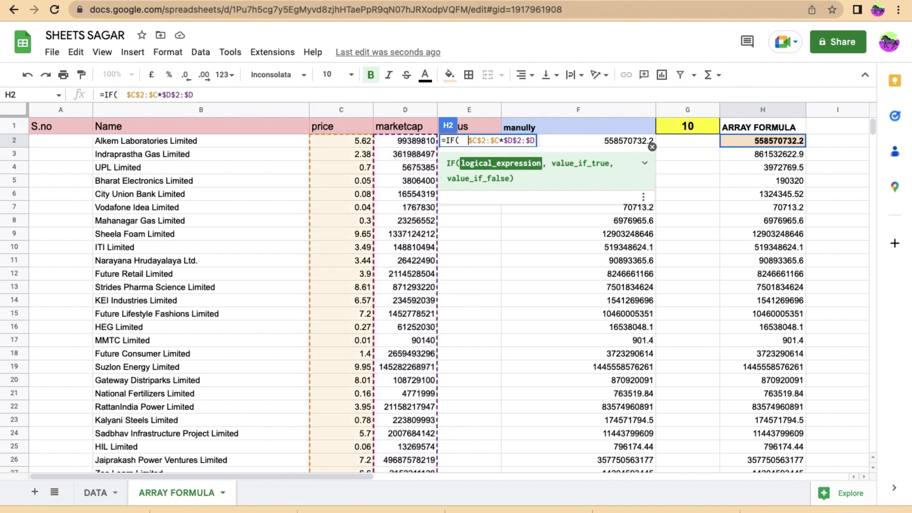
type(",")
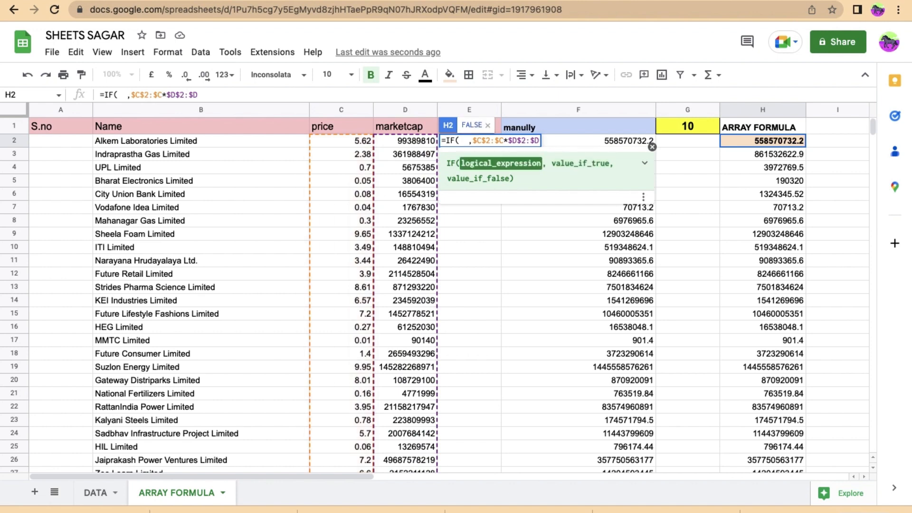
Enter the Name range B2:B as the condition range of the IF in H2.
key("Down")
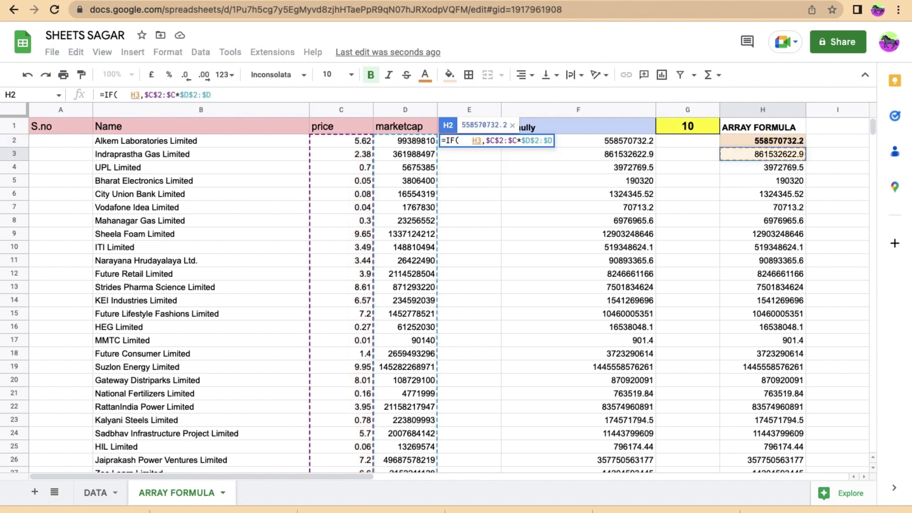
key("Left")
key("Left")
key("Left")
key("Left")
key("Left")
key("Left")
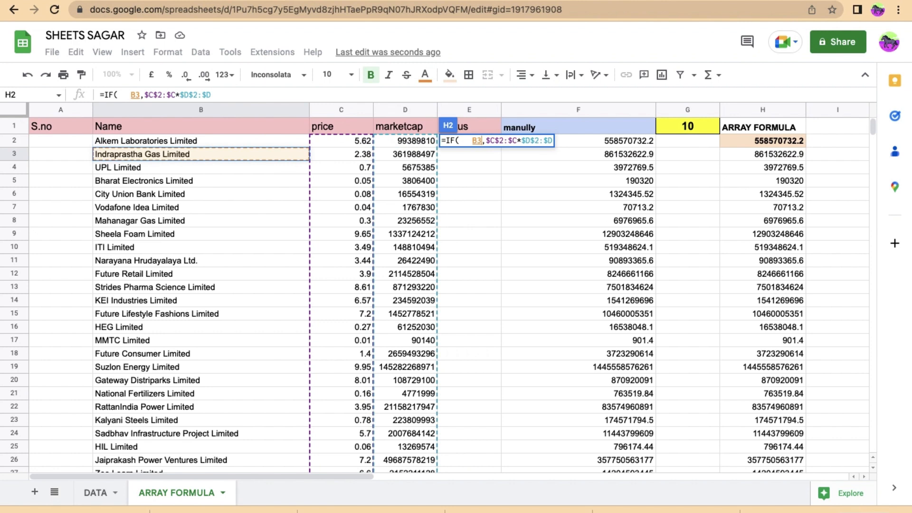
key("shift+Up")
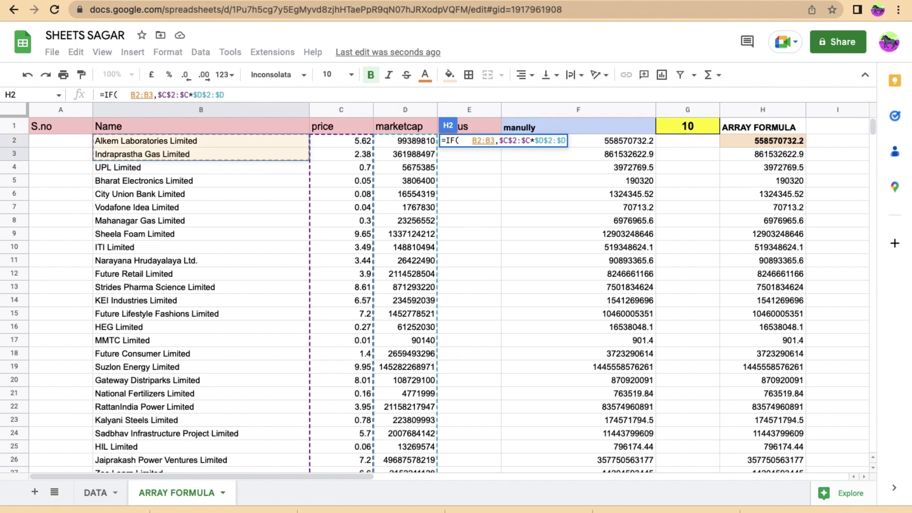
key("BackSpace")
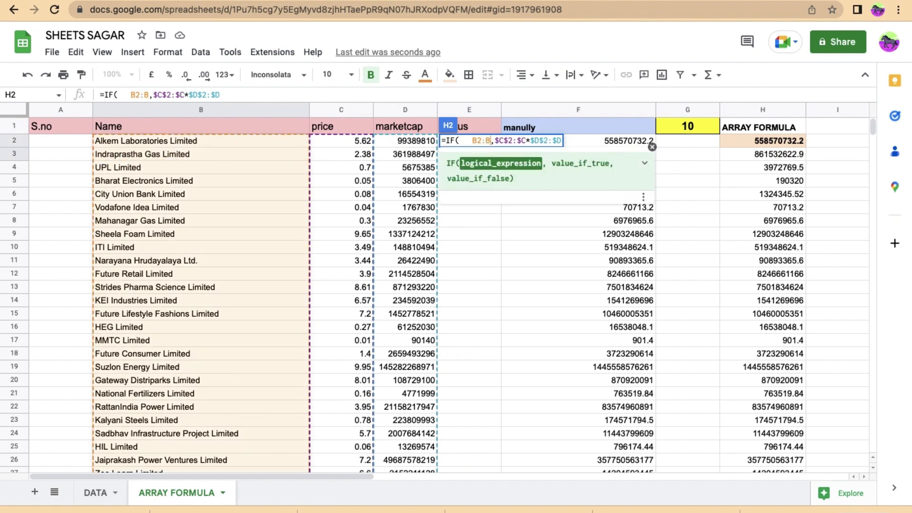
Make the condition range absolute as $B$2:$B and remove the spaces between it and IF's opening parenthesis.
key("F4")
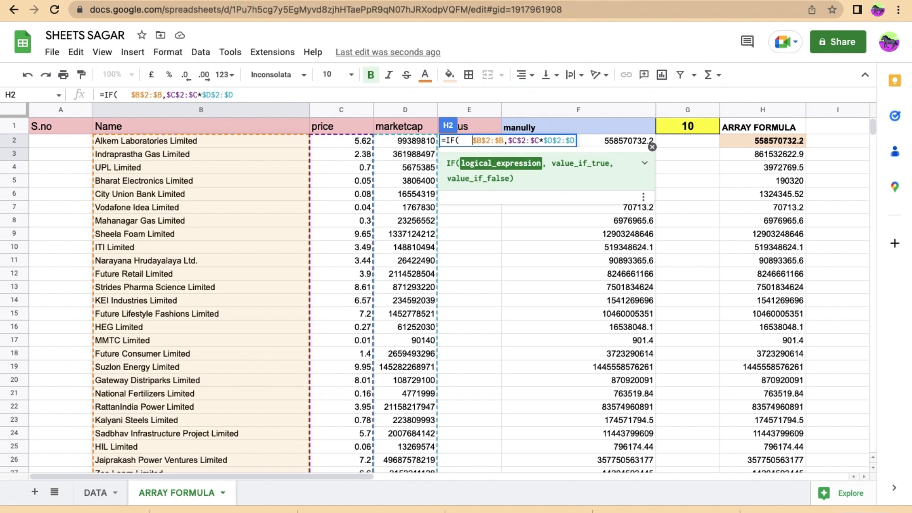
key("BackSpace")
key("BackSpace")
key("BackSpace")
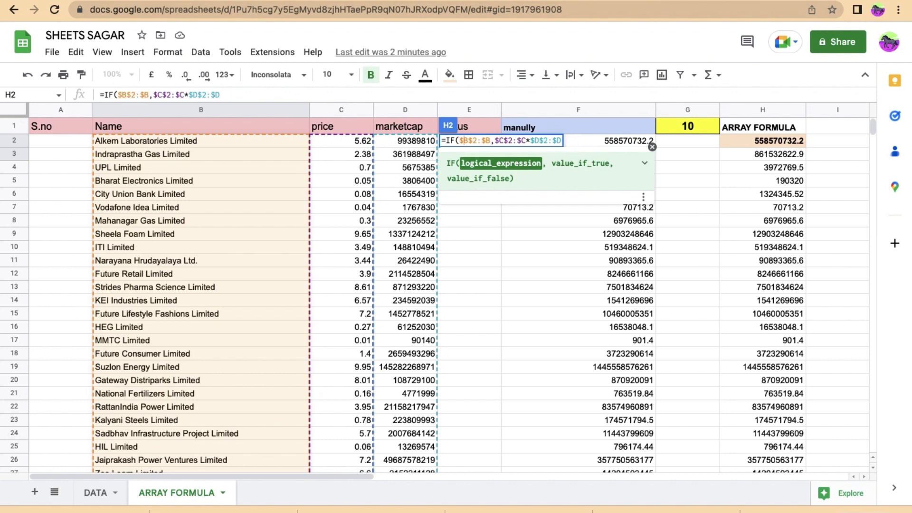
Complete the IF condition in H2 by adding <>"" directly after $B$2:$B.
key("Right")
key("Right")
key("Right")
key("Right")
key("Right")
key("Right")
key("Right")
key("Right")
key("Right")
key("Right")
key("Right")
key("Right")
key("Right")
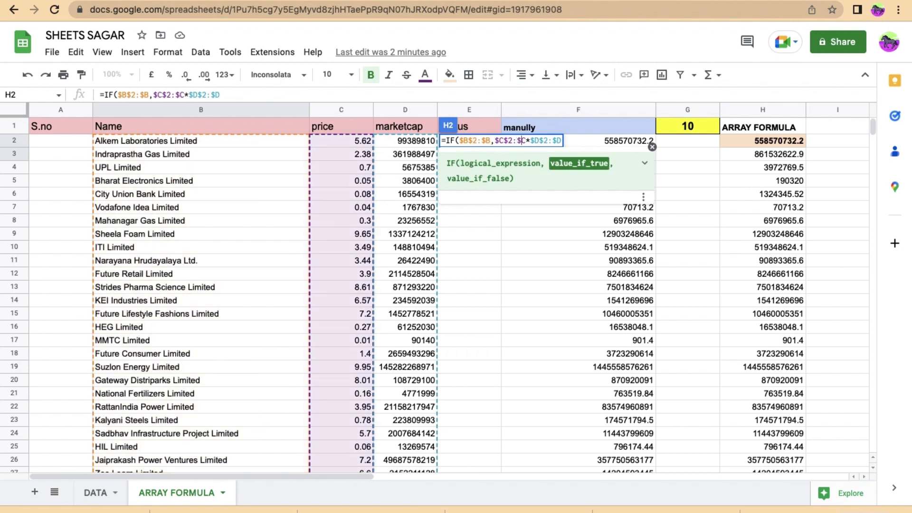
key("Left")
key("Left")
key("Left")
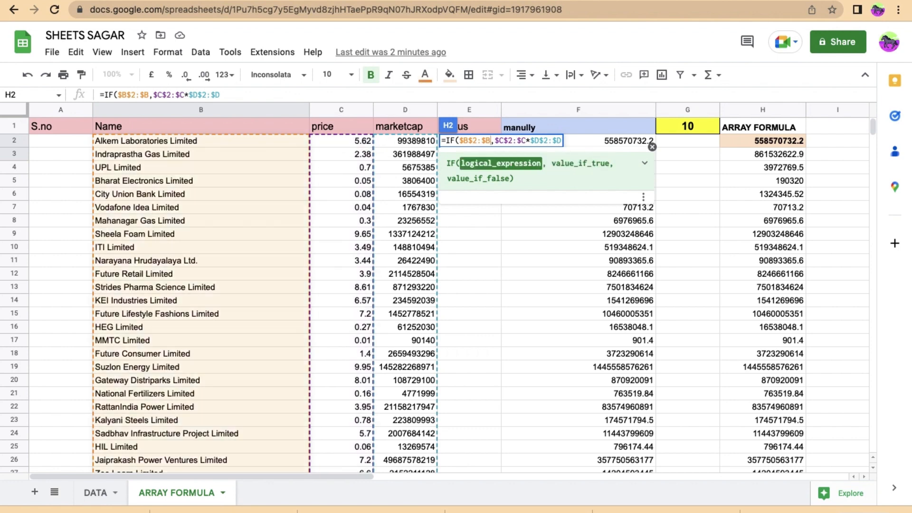
type("<>\"\"")
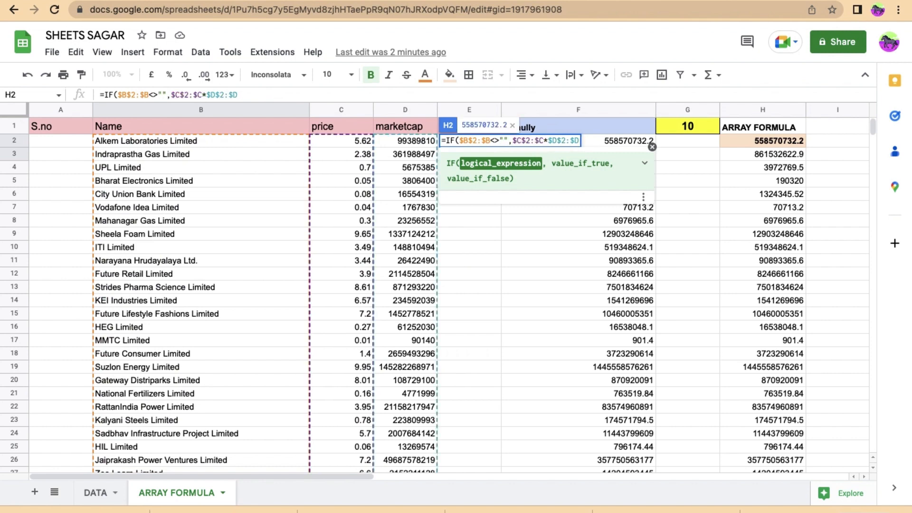
Review the value-if-true part $C$2:$C*$D$2:$D of the IF formula in H2.
key("Right")
key("Right")
key("Right")
key("Right")
key("Right")
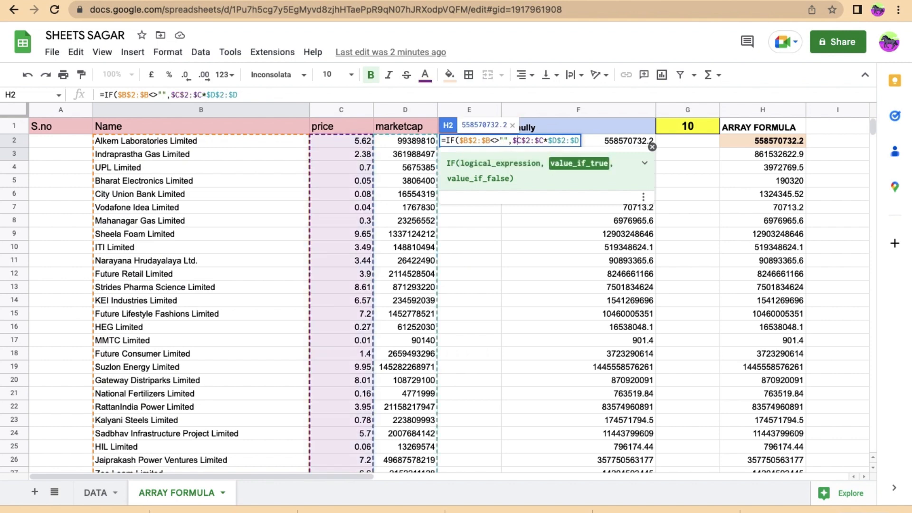
key("Right")
key("Right")
key("Right")
key("Right")
key("Right")
key("Right")
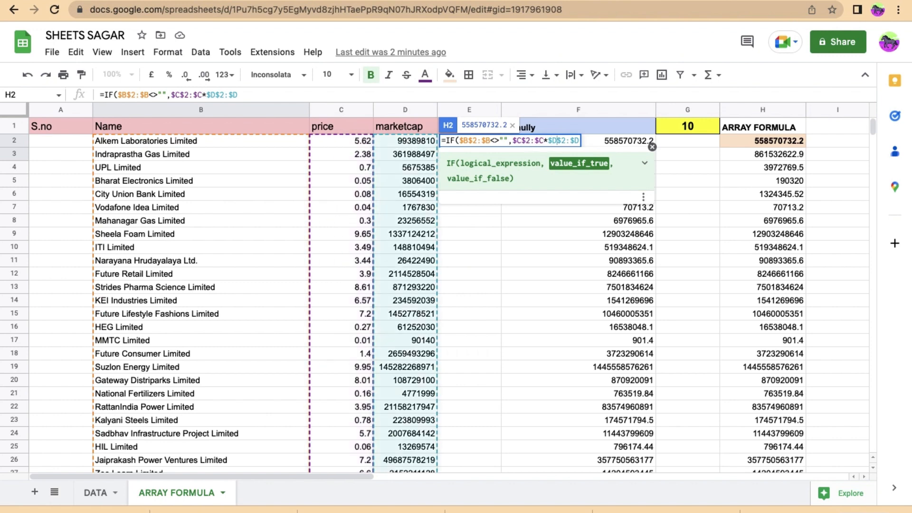
key("Left")
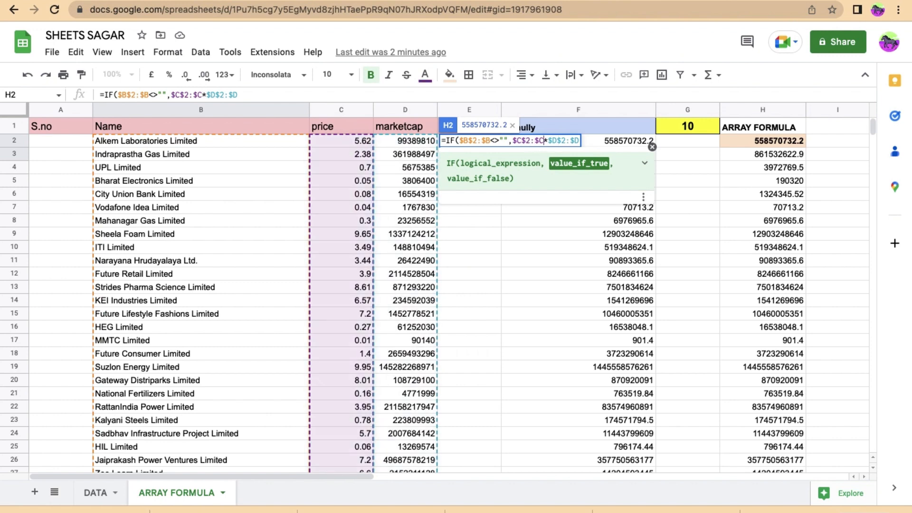
key("Right")
key("Right")
key("Right")
key("Right")
key("Left")
key("Left")
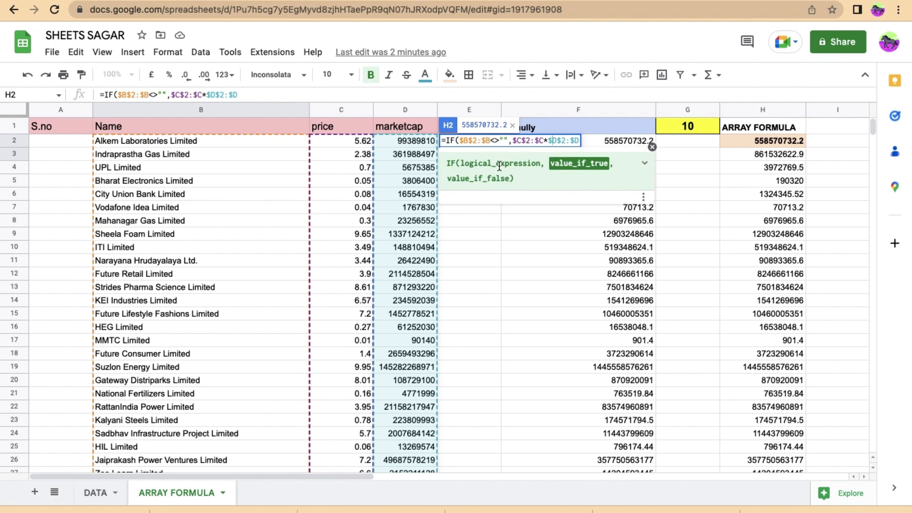
key("Left")
key("Left")
key("Left")
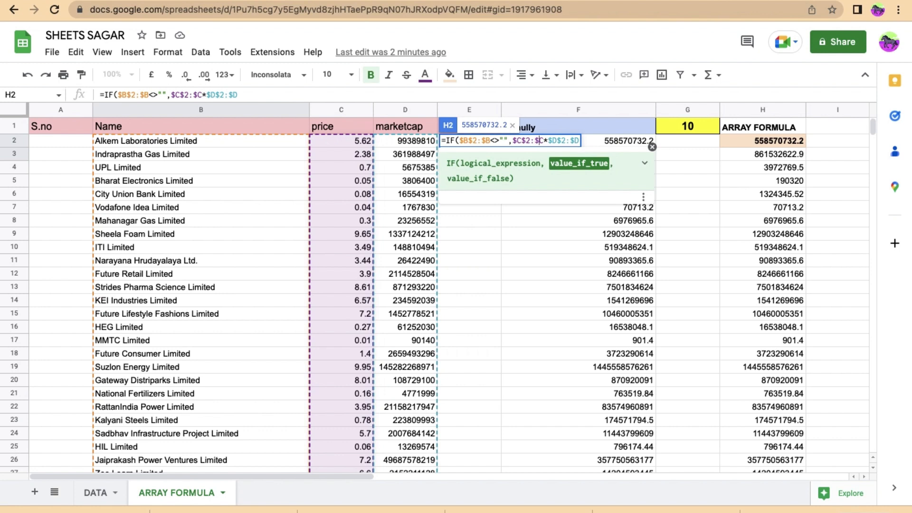
Add "" as the value if false after $D$2:$D and close the IF parenthesis in H2.
key("Right")
key("Right")
key("Right")
key("Right")
key("Right")
key("Right")
key("Right")
key("Right")
key("Right")
type(",")
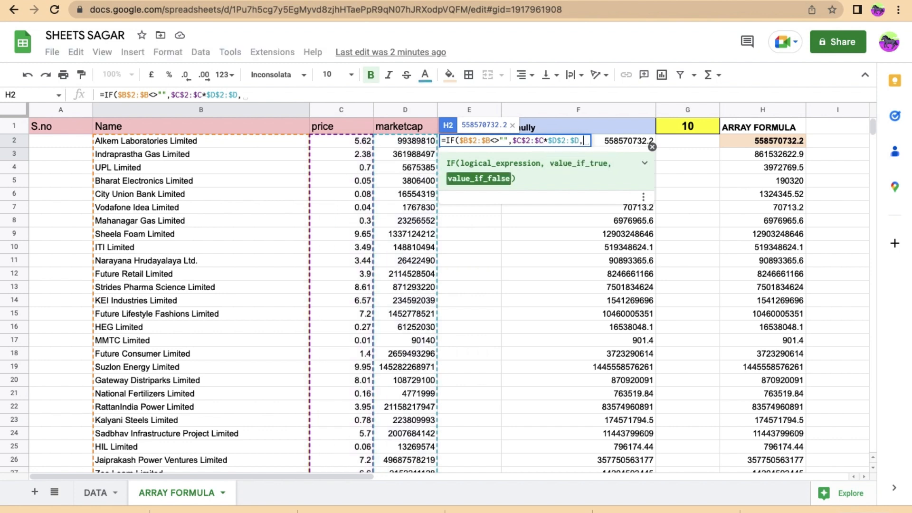
type("\"\"")
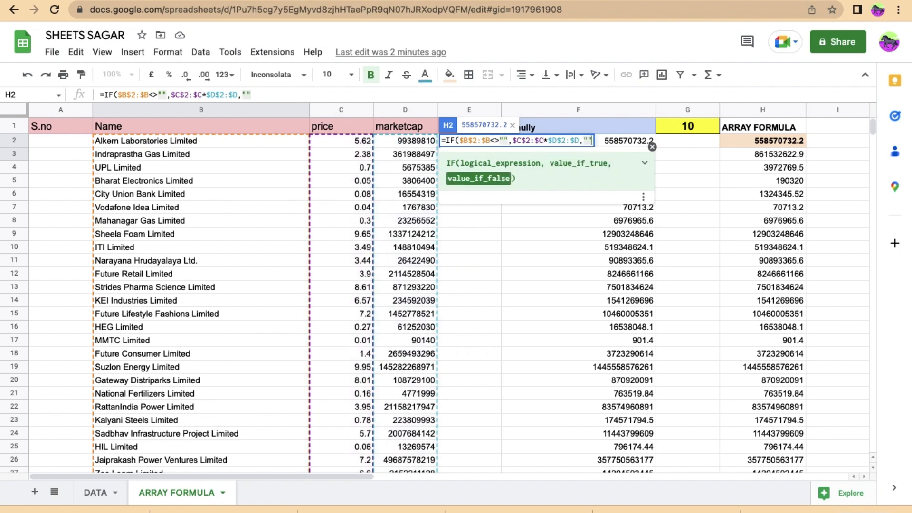
type(")")
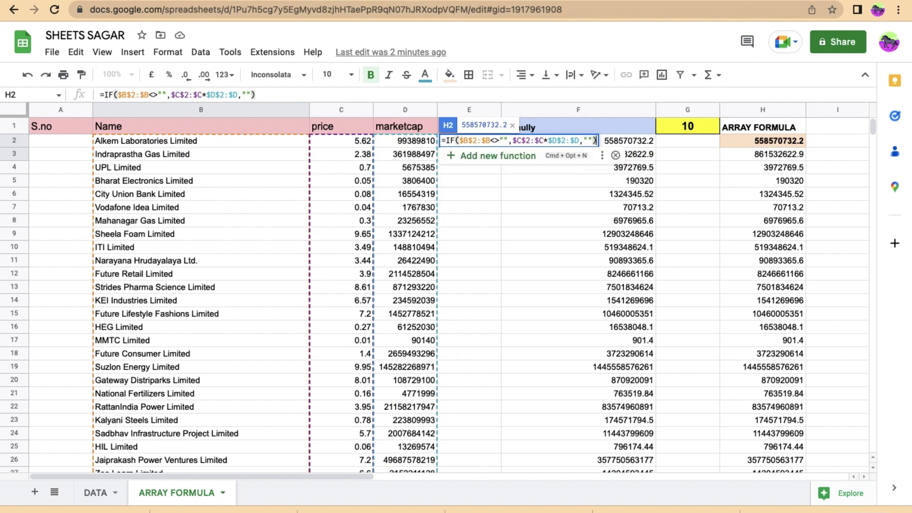
Wrap the completed IF formula in H2 in ArrayFormula and commit it.
key("Left")
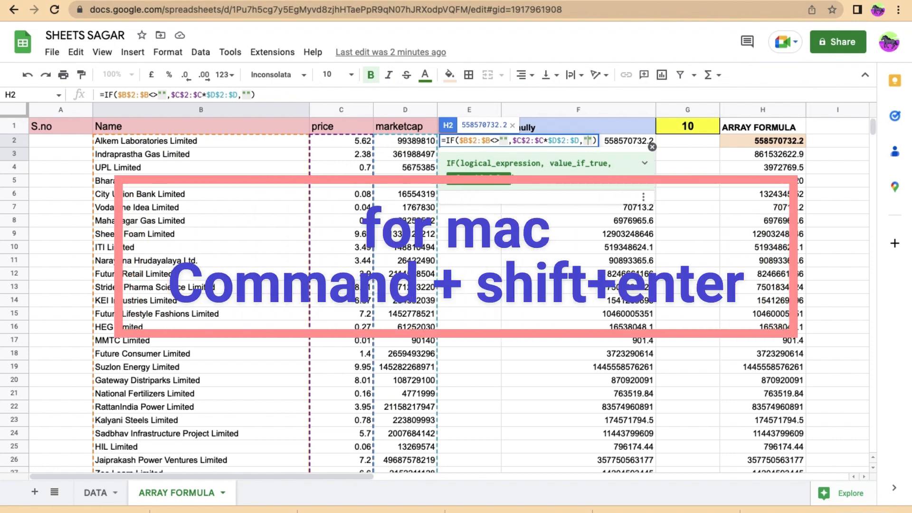
key("super+shift+Return")
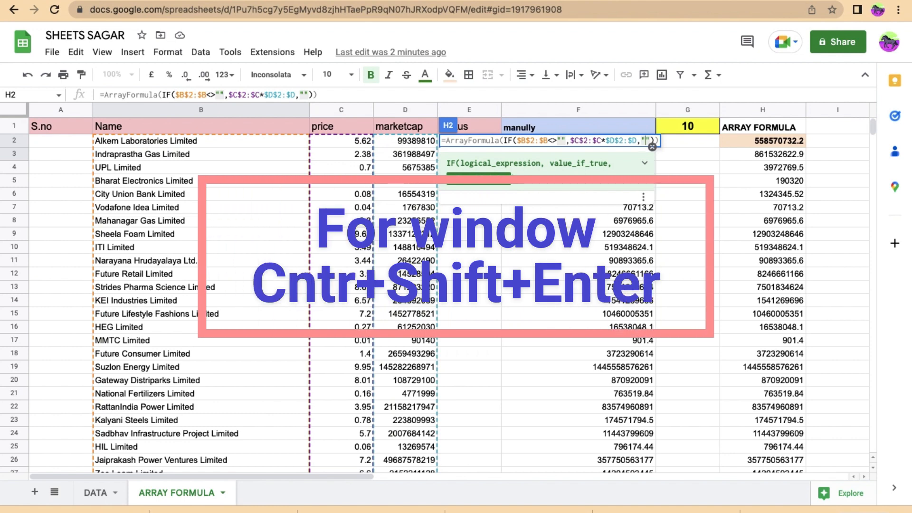
key("Return")
Examine the ARRAY FORMULA column around and below the last row that has a company name.
key("Down")
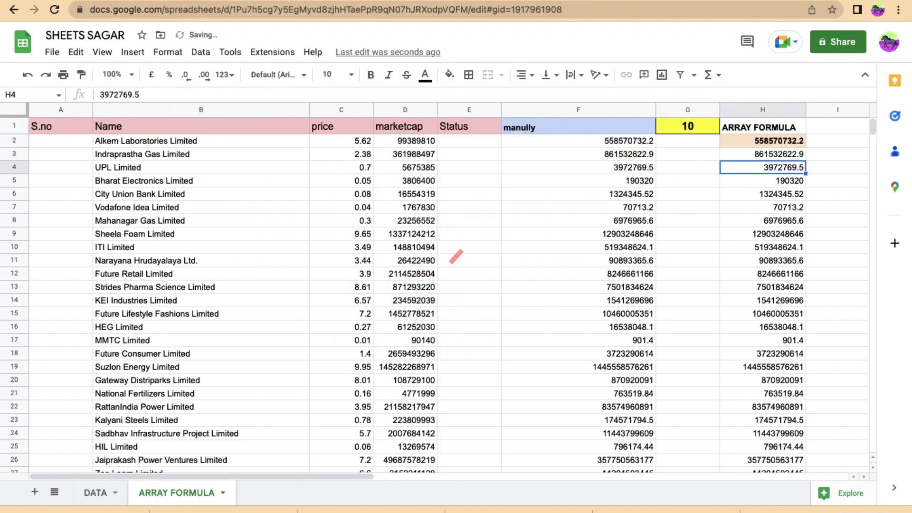
key("ctrl+Down")
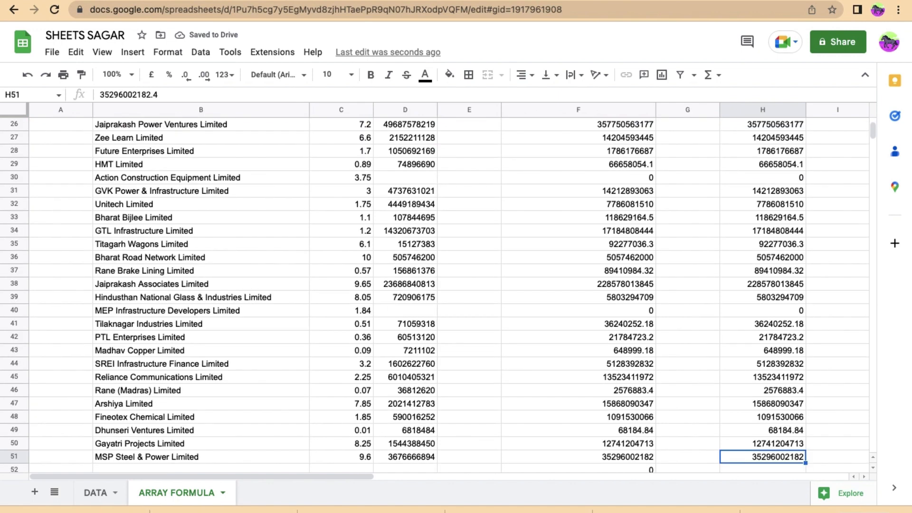
key("Down")
key("Down")
key("Down")
key("Down")
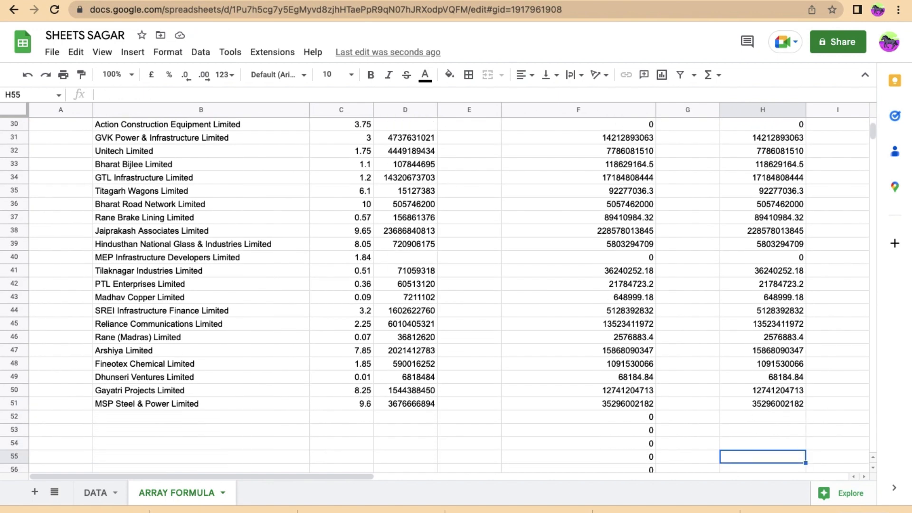
key("Down")
key("Down")
key("Down")
key("Down")
key("Down")
key("Down")
key("Down")
key("Down")
key("Down")
key("Down")
key("Down")
key("Down")
key("Up")
key("Up")
key("Up")
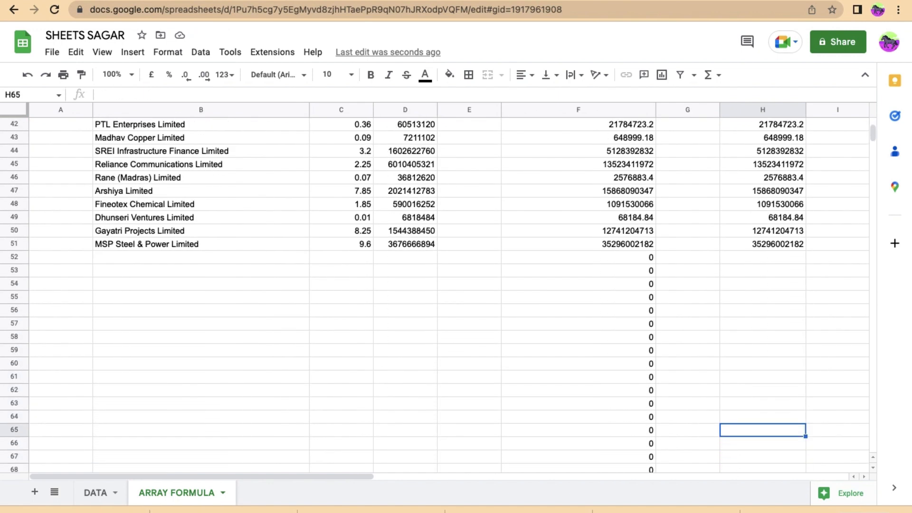
key("Up")
key("Up")
key("Up")
key("Up")
key("Up")
key("Up")
key("Up")
key("Up")
key("Up")
key("Up")
key("Up")
Fill cell H51, the last calculated result in the ARRAY FORMULA column, with red.
key("Up")
key("Up")
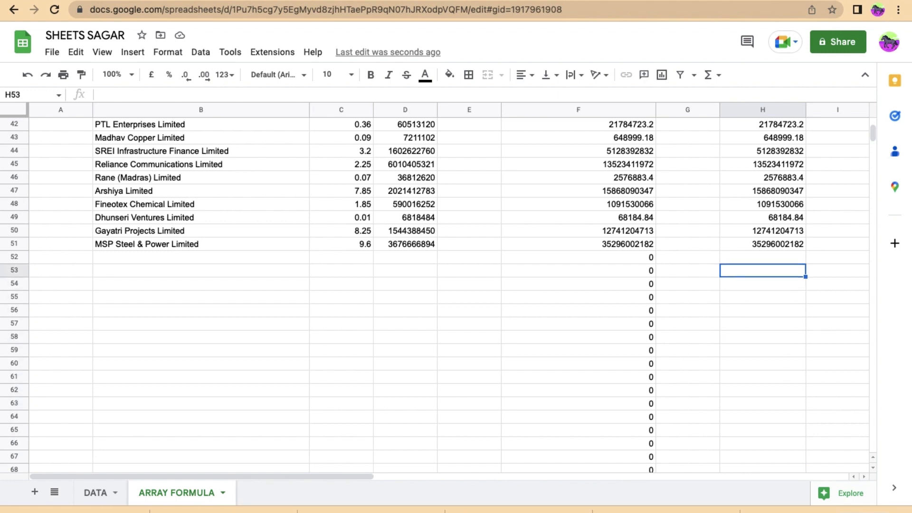
left_click(449, 74)
left_click(468, 132)
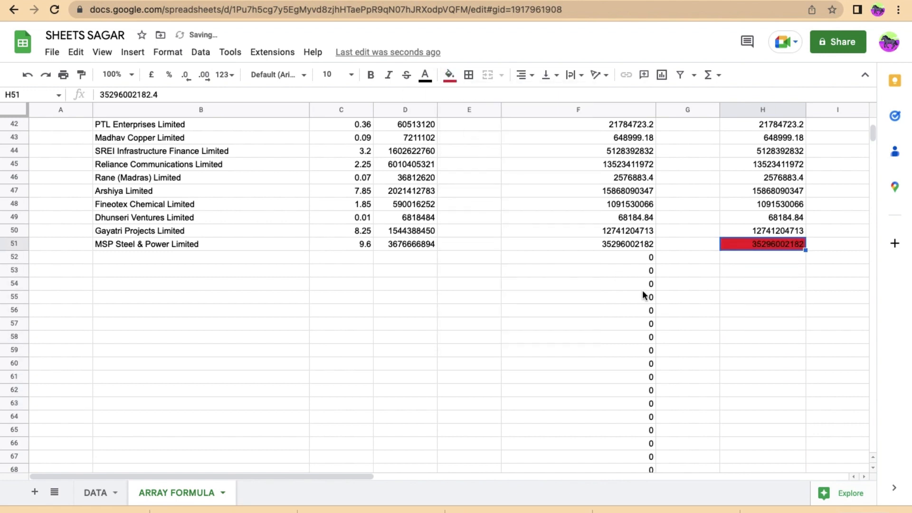
Compare H52 with the manual formula cell F52, just below the last named row.
left_click(756, 256)
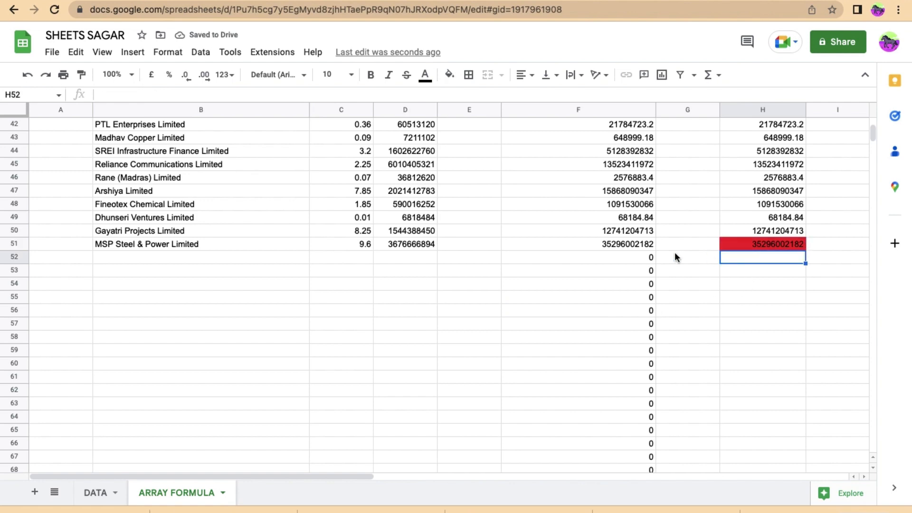
left_click(631, 266)
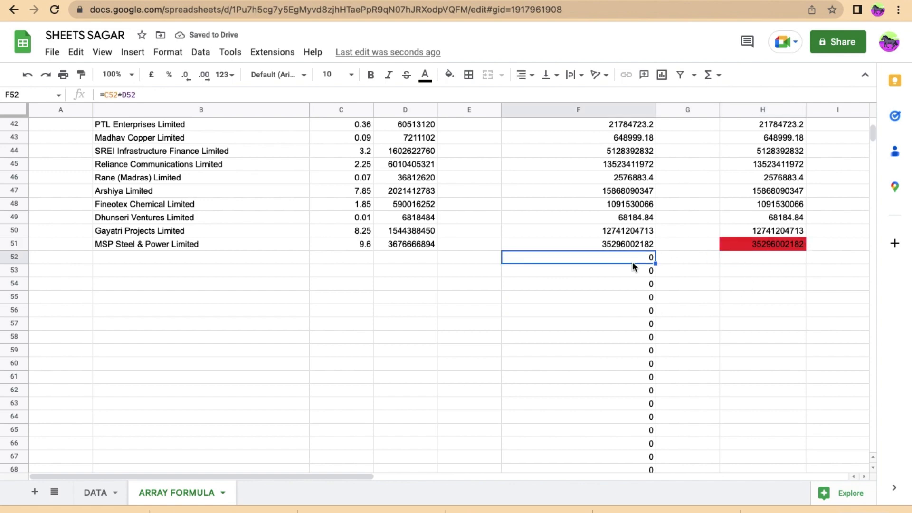
left_click(749, 242)
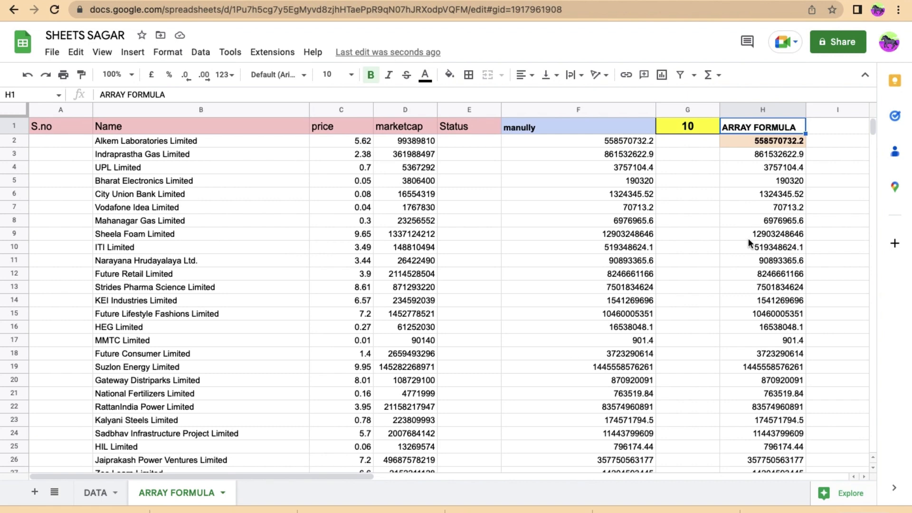
Set the yellow cell G1 to 100.
left_click(698, 125)
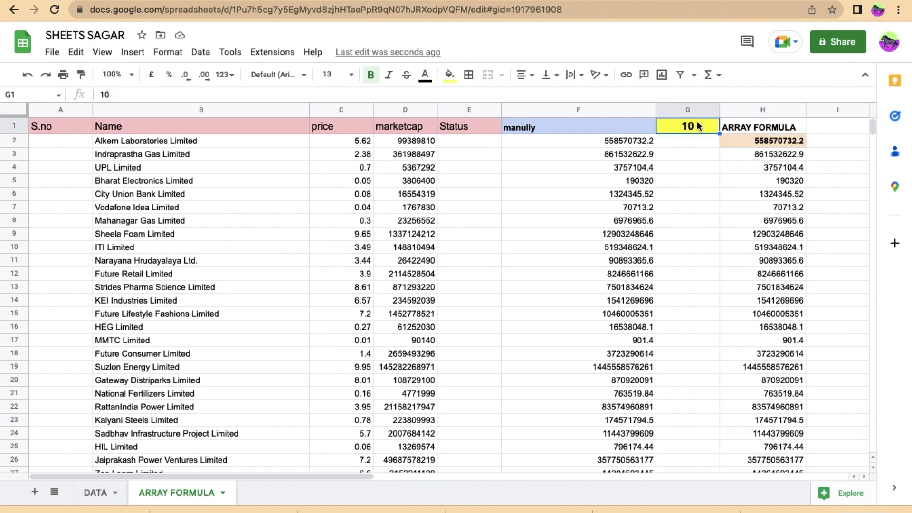
type("100")
key("Return")
Inspect the H2 formula and its results down to the last named row, comparing them with the manual column.
key("Right")
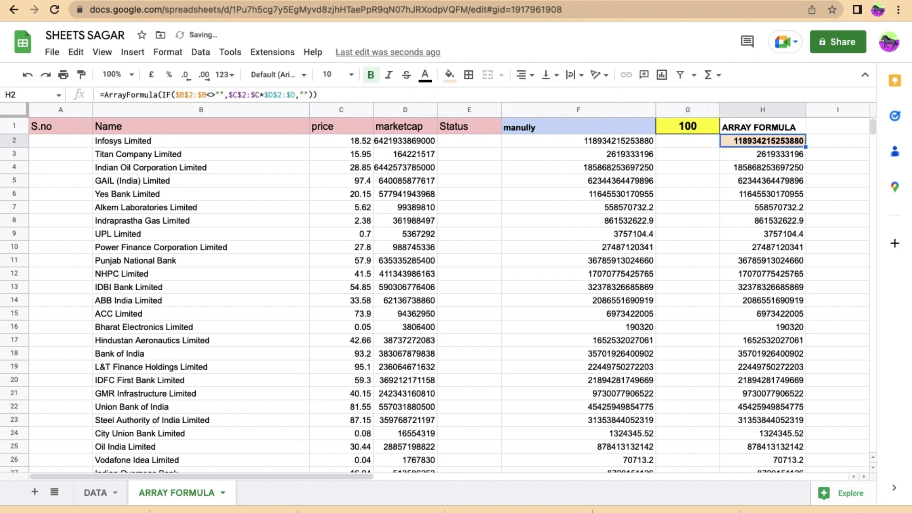
key("ctrl+Down")
key("Down")
key("Up")
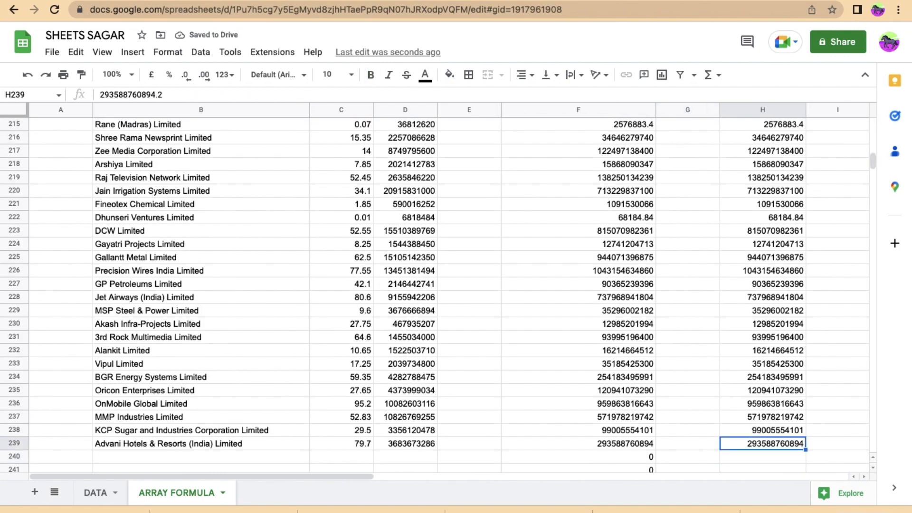
scroll(727, 158, "up", 10)
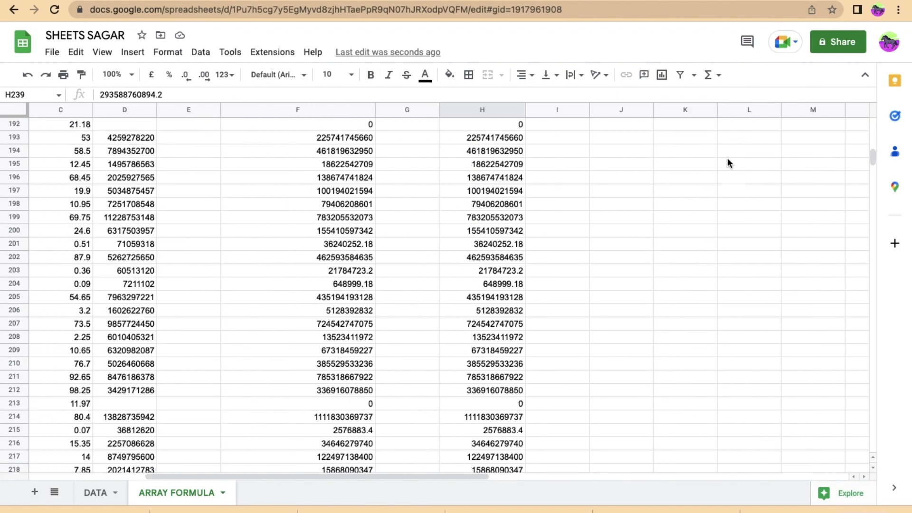
scroll(727, 158, "up", 20)
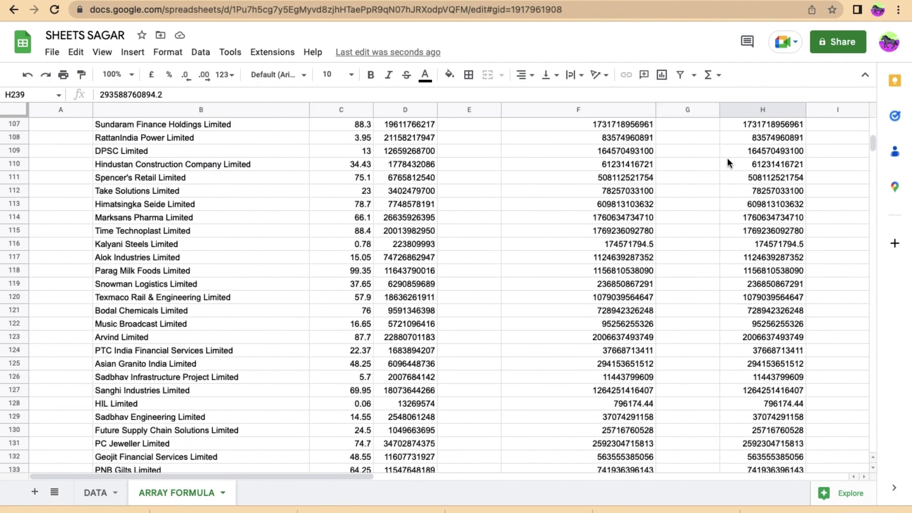
scroll(728, 158, "up", 11)
scroll(727, 158, "down", 10)
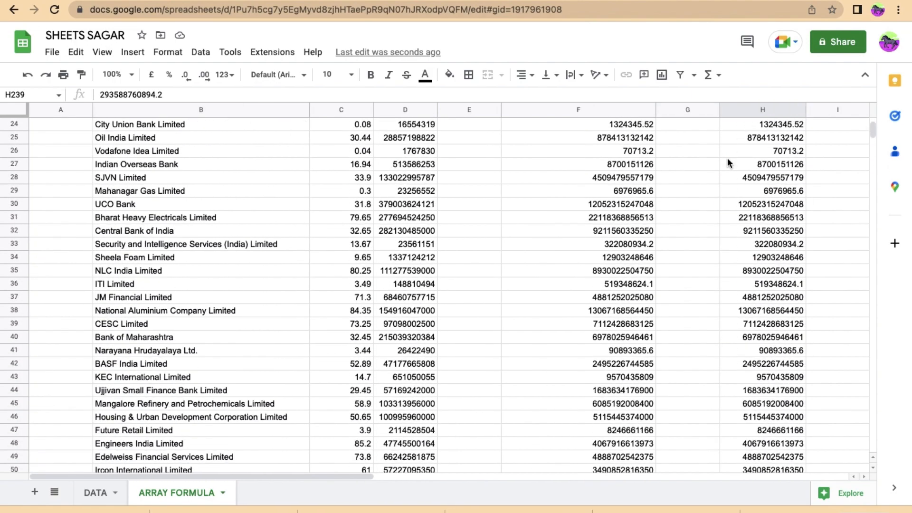
scroll(727, 163, "down", 1)
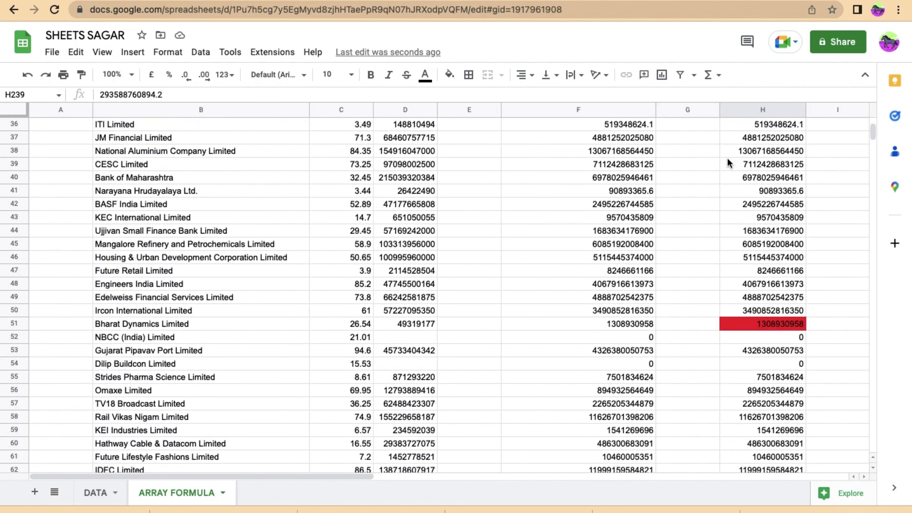
Examine the ARRAY FORMULA column from the red cell H51 to below the last named row, comparing it with the manual column.
left_click(782, 325)
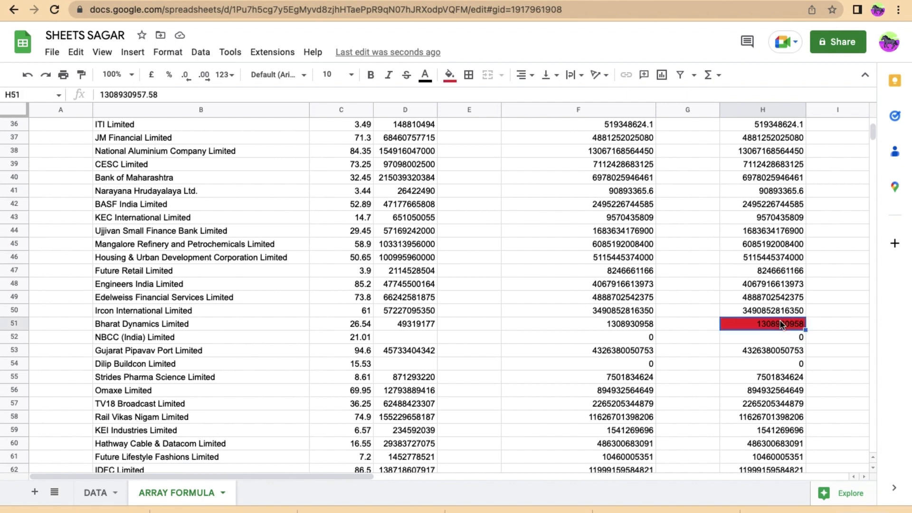
key("Down")
key("Down")
key("Down")
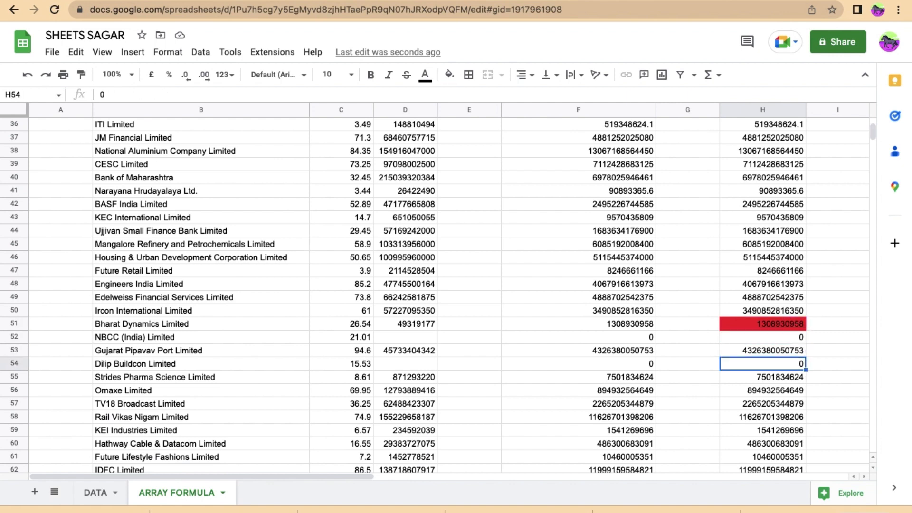
key("ctrl+Down")
key("Down")
key("Down")
key("Down")
key("Down")
key("Down")
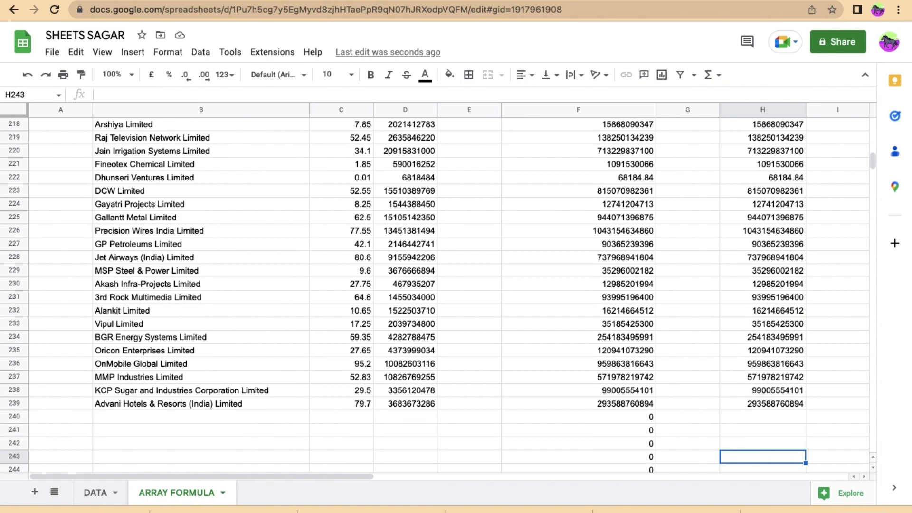
key("Down")
key("Down")
key("Down")
key("Down")
key("Down")
key("Down")
key("Down")
key("Down")
key("Down")
key("Down")
key("Down")
key("Down")
key("Down")
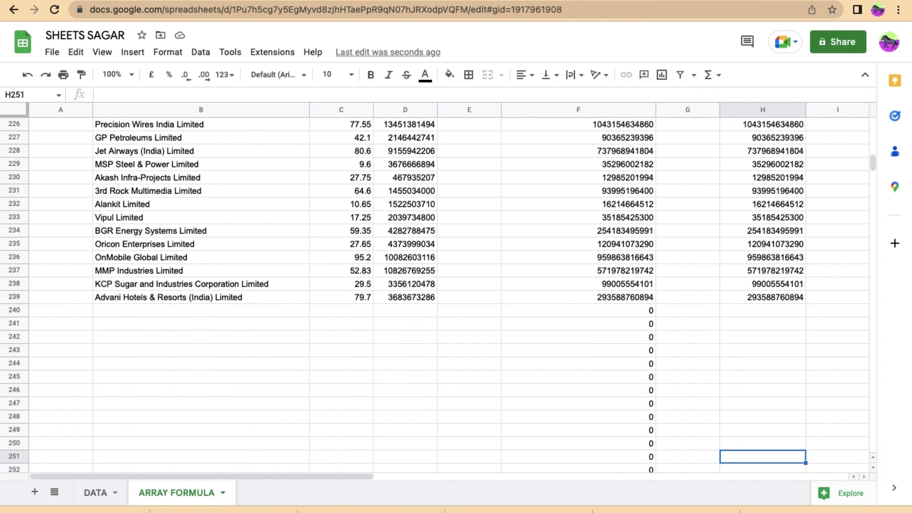
key("Down")
key("Down")
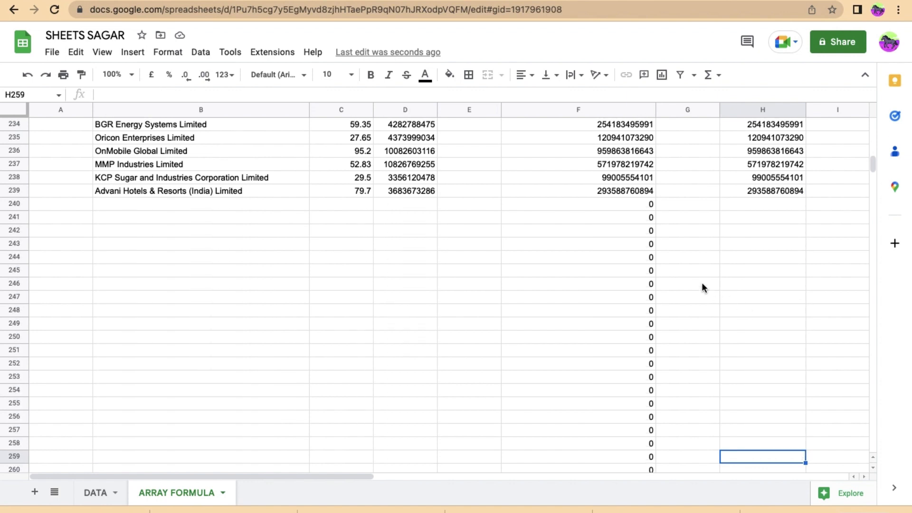
Set the yellow cell G1 to 500.
scroll(682, 218, "up", 20)
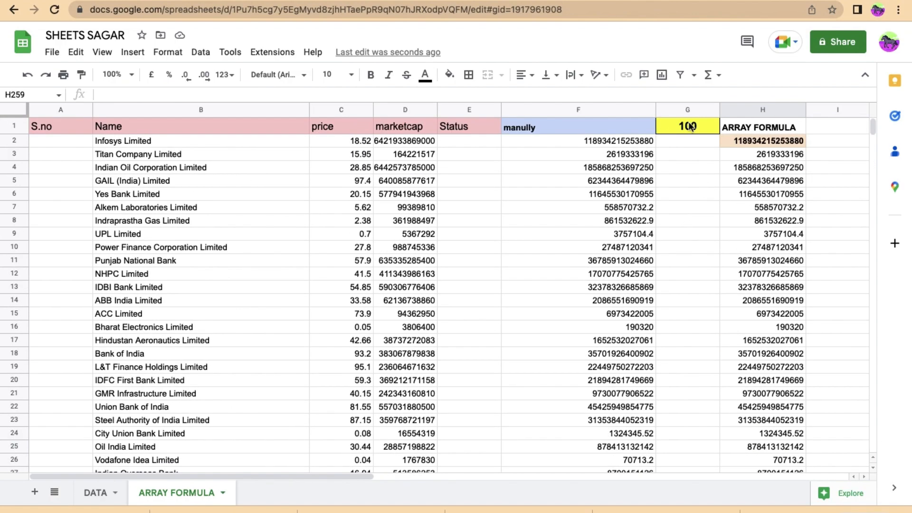
left_click(691, 126)
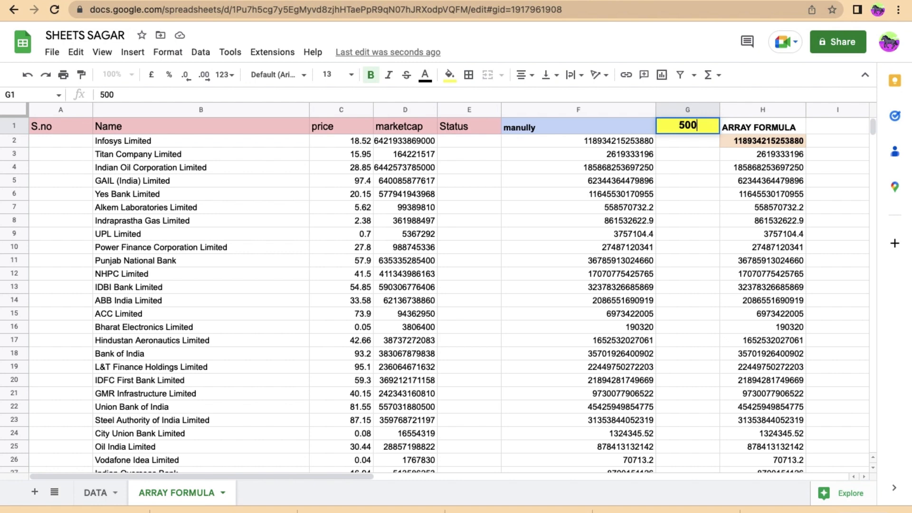
key("Return")
Compare the ARRAY FORMULA and manual columns around and below the end of the expanded company list.
key("Right")
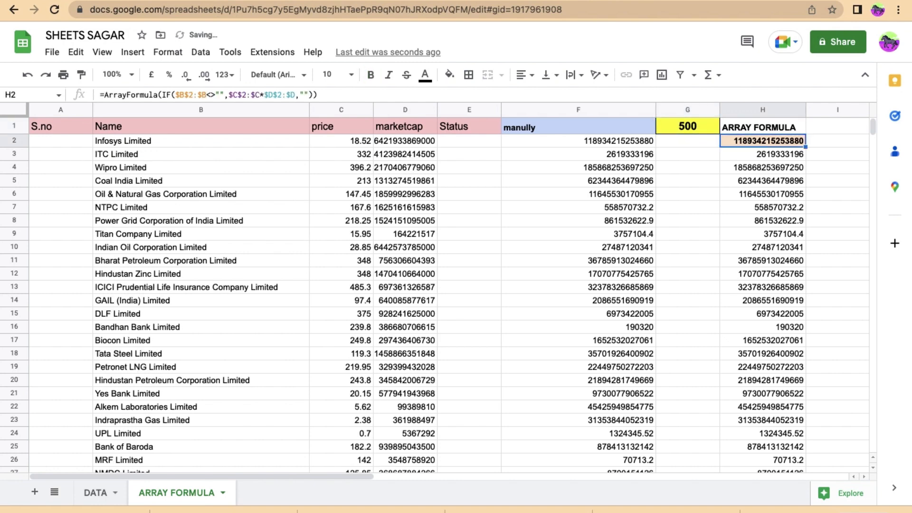
key("ctrl+Down")
key("Down")
key("Down")
key("Down")
key("Down")
key("Down")
key("Down")
key("Down")
key("Down")
key("Down")
key("Down")
key("Down")
key("Down")
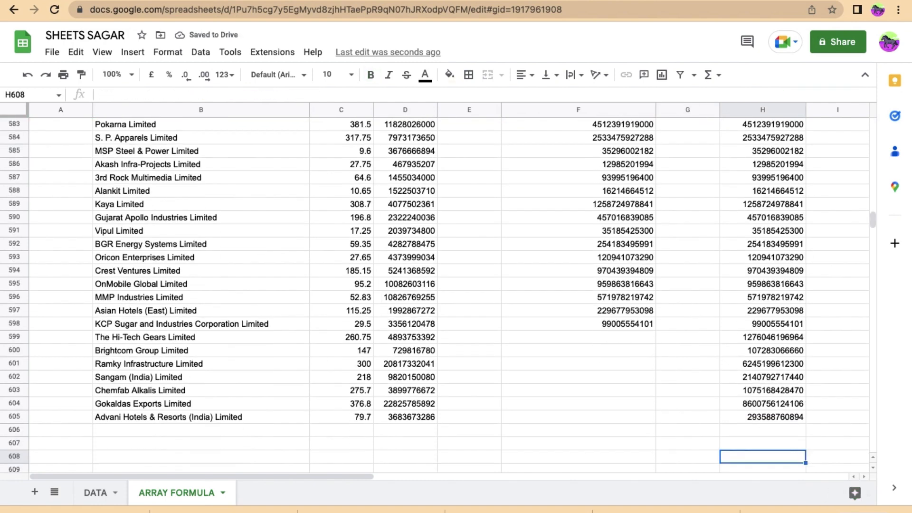
key("Down")
key("Down")
key("Down")
key("Down")
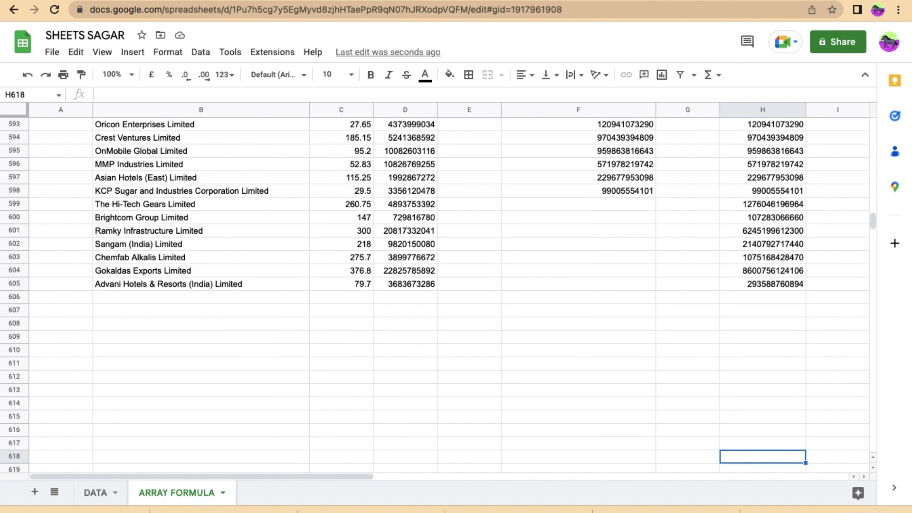
key("Up")
key("Up")
key("Up")
key("Up")
key("Up")
key("Up")
key("Up")
key("Up")
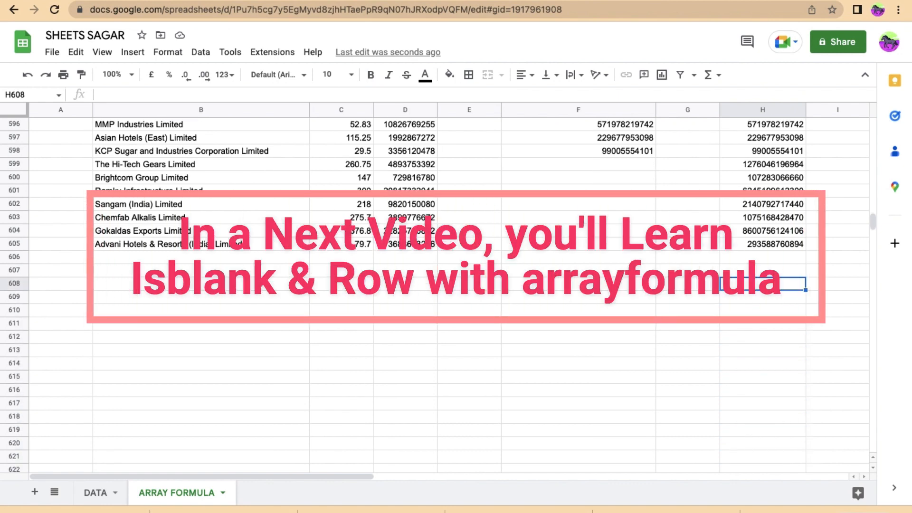
key("ctrl+Up")
key("ctrl+Up")
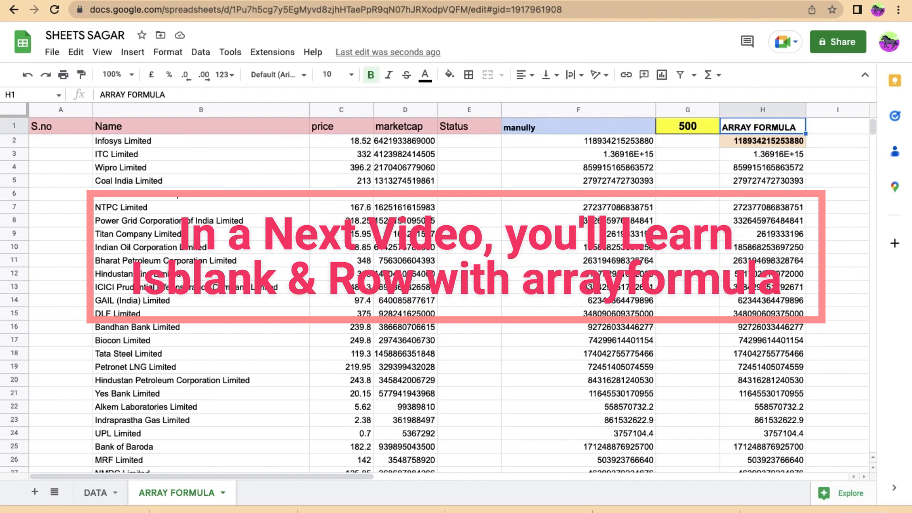
key("Left")
key("Left")
key("Left")
key("Left")
key("Left")
key("Left")
key("Left")
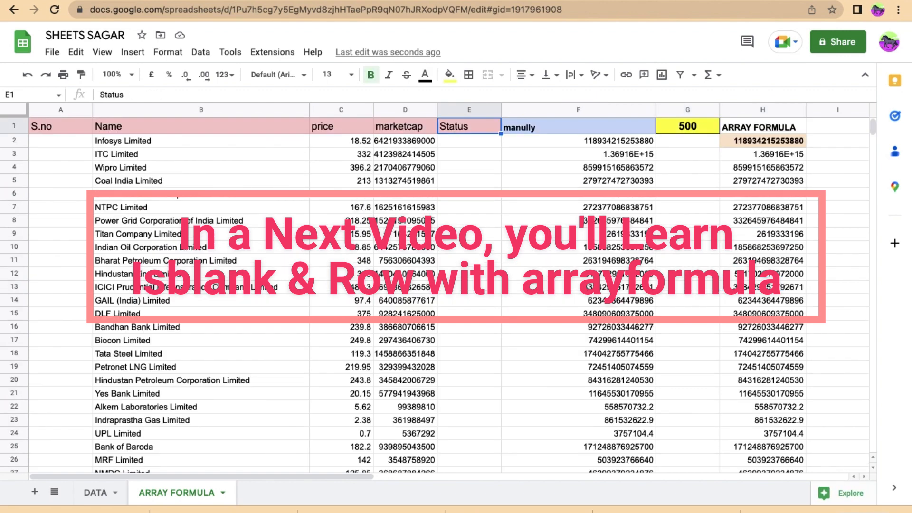